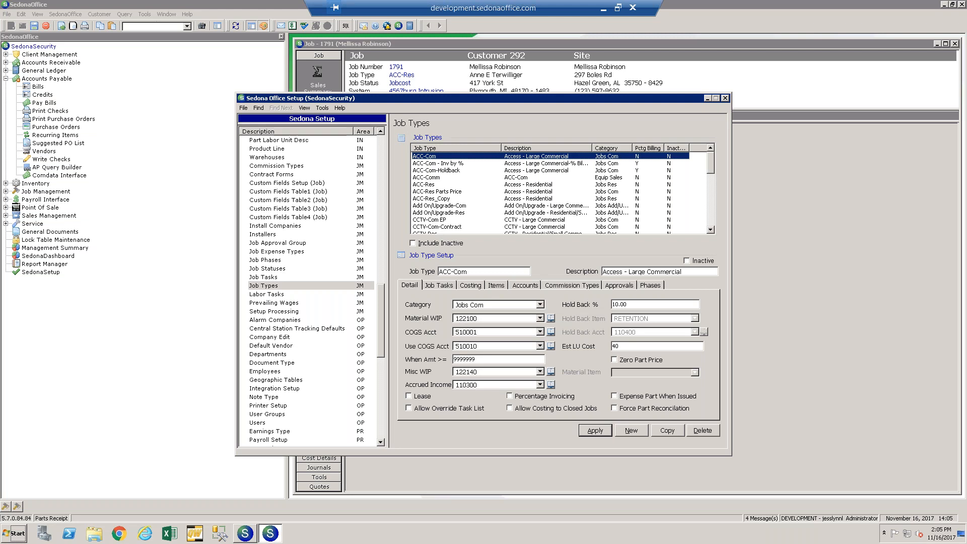
# Review the COGS, Misc WIP and Accrued Income accounts in the ACC-Com job type's detail settings
pyautogui.click(497, 334)
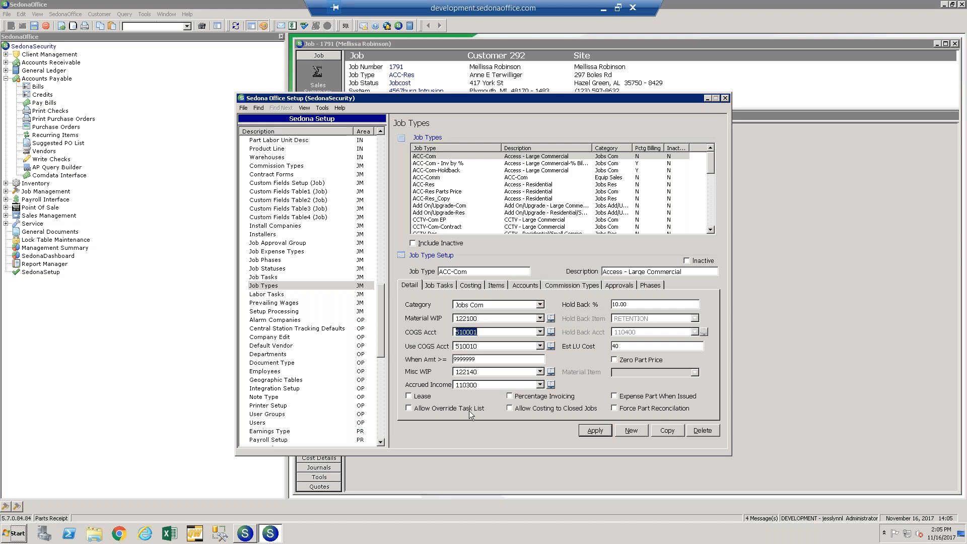
pyautogui.click(500, 371)
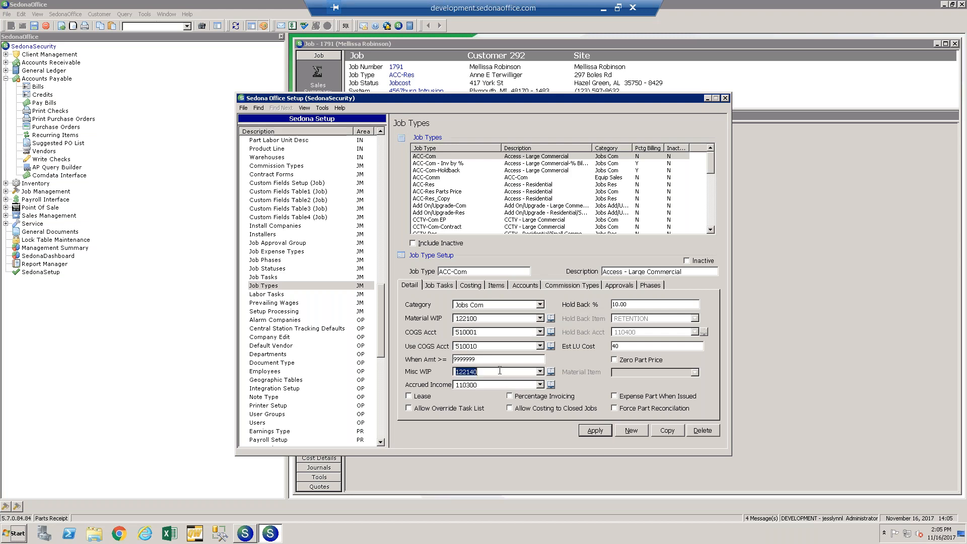
pyautogui.click(500, 371)
pyautogui.click(503, 386)
# Review the ACC-Com job type's costing settings, comparing the Flat (Amount Per Unit) and % (of dollars) overhead types and the overhead amount
pyautogui.click(471, 286)
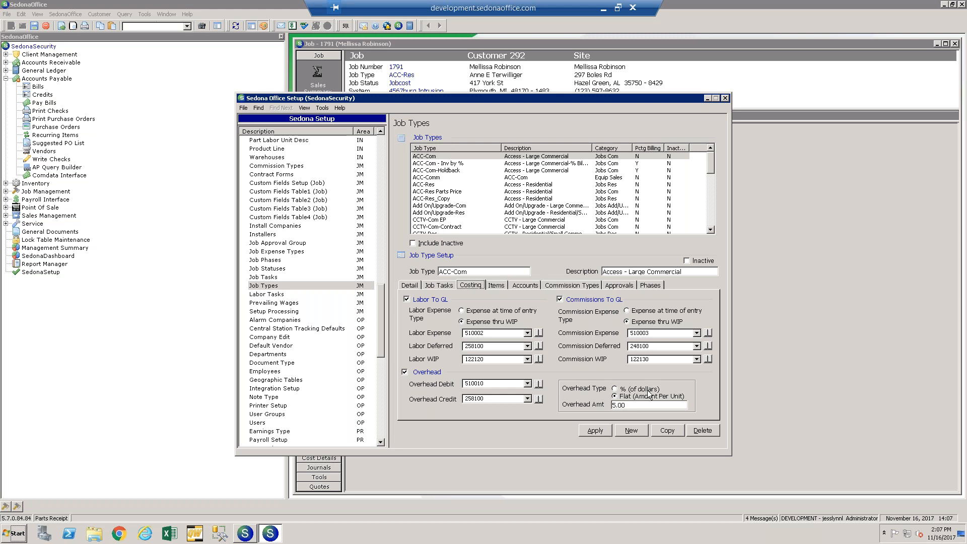
pyautogui.click(626, 390)
pyautogui.click(625, 397)
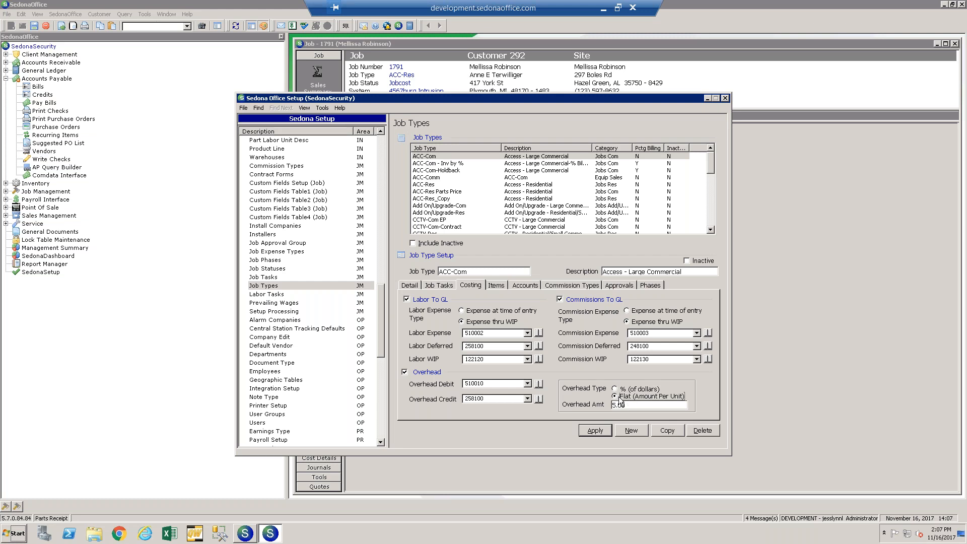
pyautogui.click(639, 406)
pyautogui.hotkey('shift', 'Home')
pyautogui.click(614, 389)
# Examine the labor, WIP and overhead accounts of the MI install company in the Install Companies setup table
pyautogui.click(291, 227)
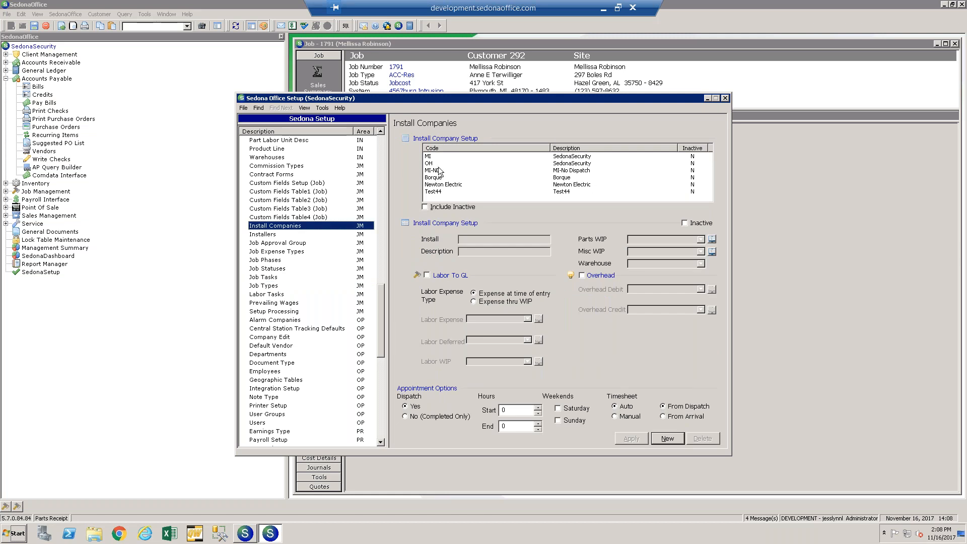
pyautogui.click(432, 158)
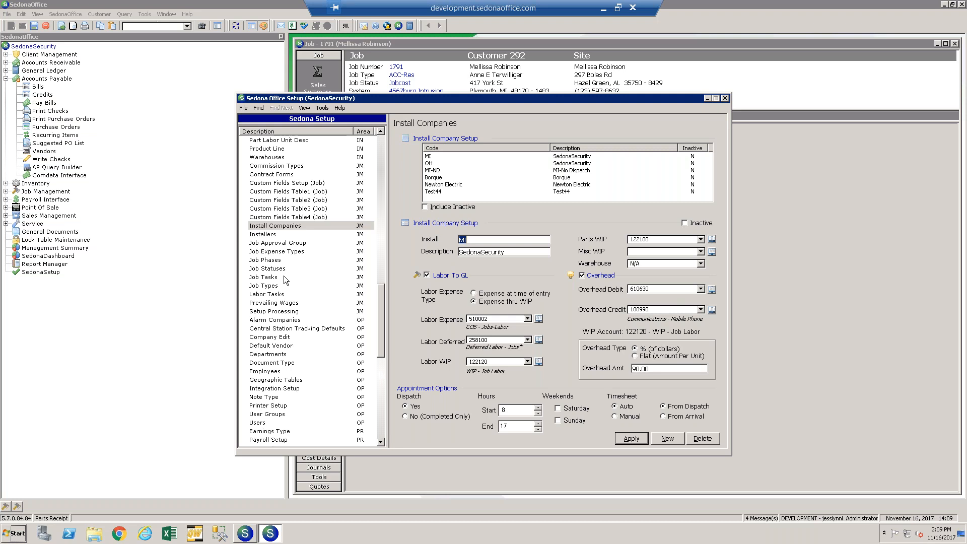
# Review the Job Management Setup Processing table and its custom job costing buckets, including the Custom Bucket 1 description
pyautogui.click(289, 312)
pyautogui.click(289, 313)
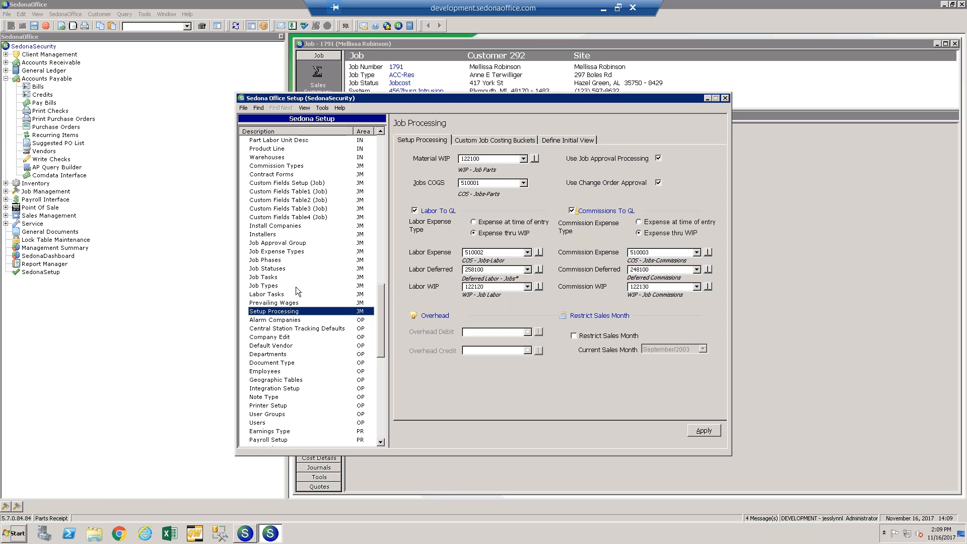
pyautogui.click(502, 141)
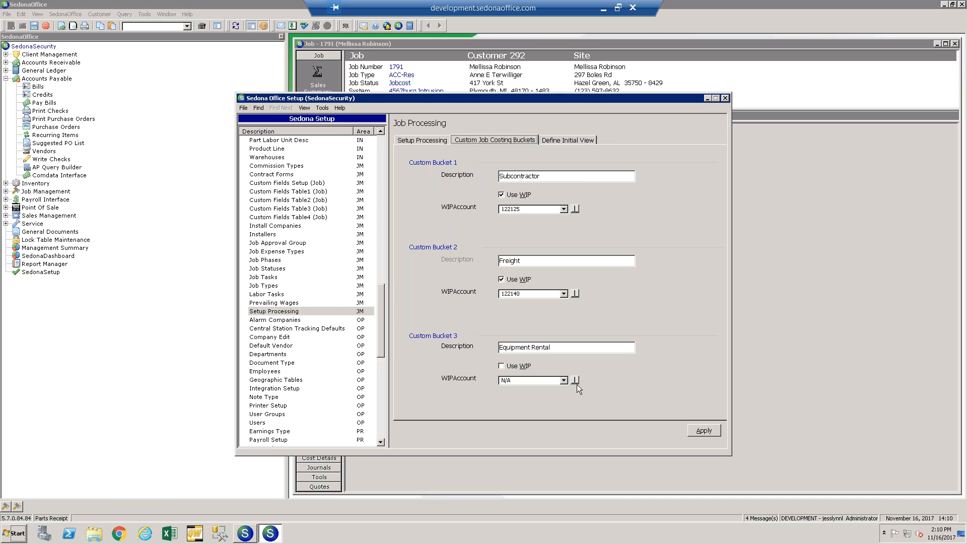
pyautogui.click(549, 175)
# Compare the Subcontractor Expense (SC) and Subcontractor (S) entries in the Job Expense Types setup table
pyautogui.click(295, 251)
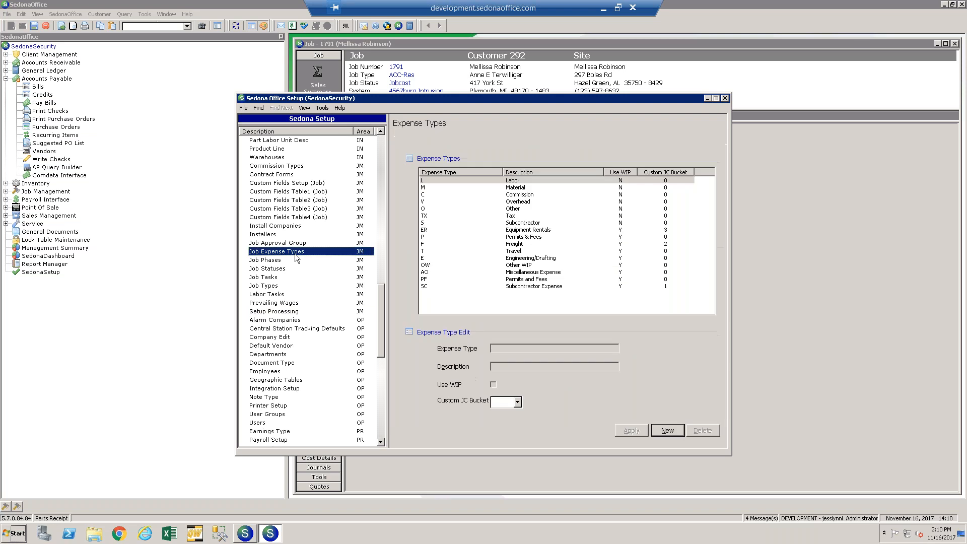
pyautogui.click(505, 286)
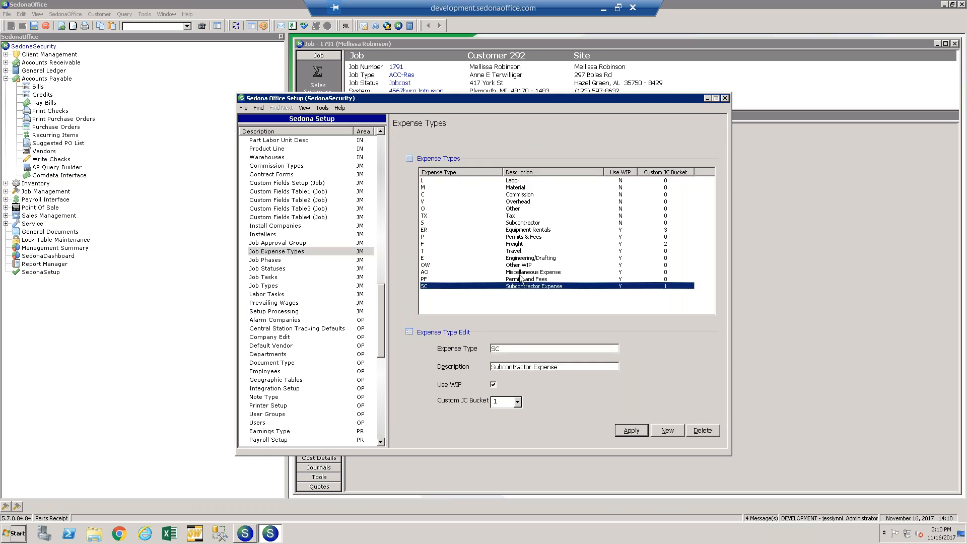
pyautogui.click(513, 223)
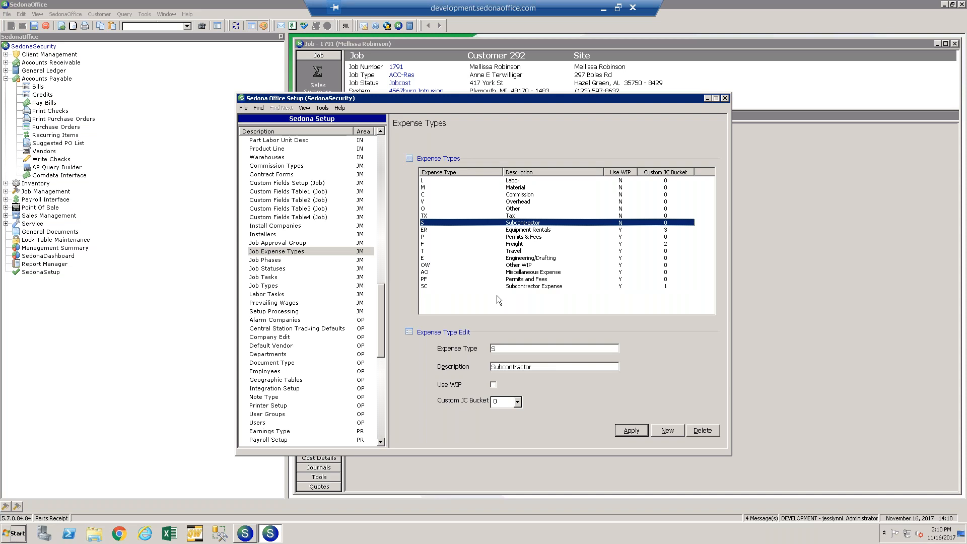
pyautogui.click(516, 286)
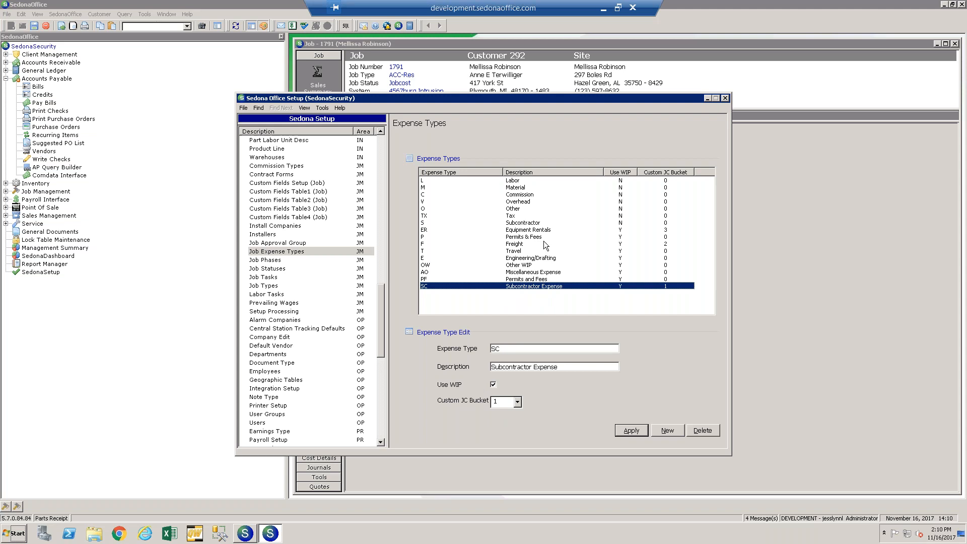
pyautogui.click(522, 287)
pyautogui.click(522, 288)
# Try assigning the Permits and Fees (PF) expense type to Custom JC Bucket 1
pyautogui.click(535, 280)
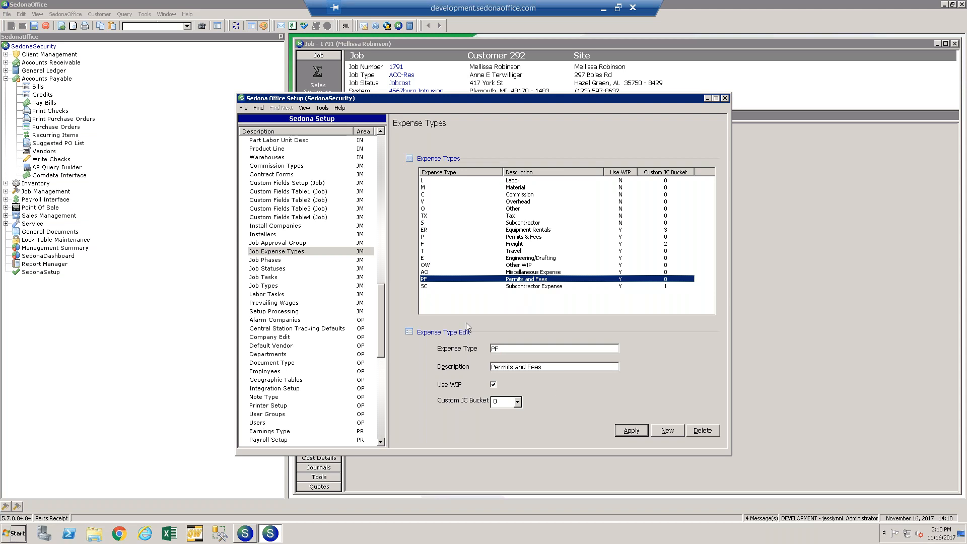
pyautogui.click(517, 402)
pyautogui.click(494, 424)
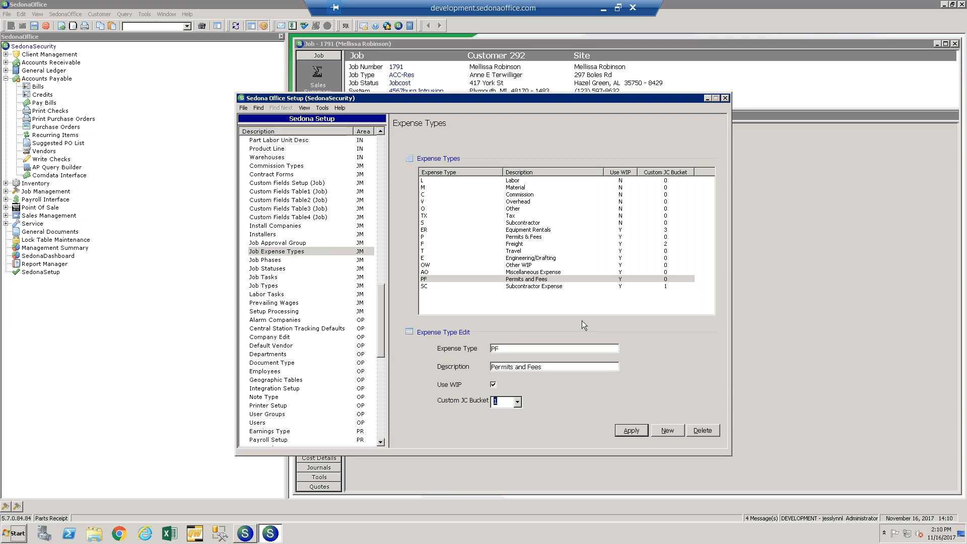
pyautogui.click(543, 280)
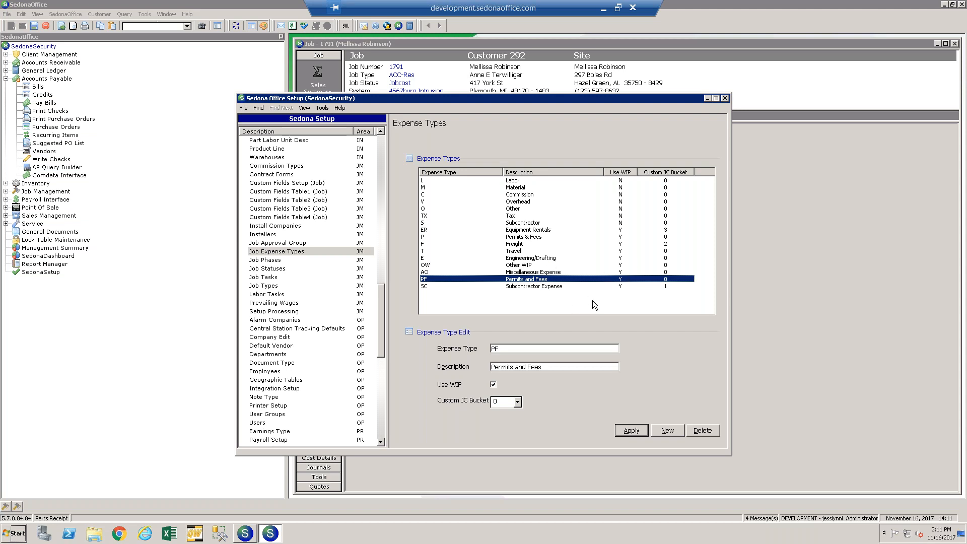
# Close the setup window, view a blank vendor bill form with its Job Cost columns, and close the form
pyautogui.click(725, 98)
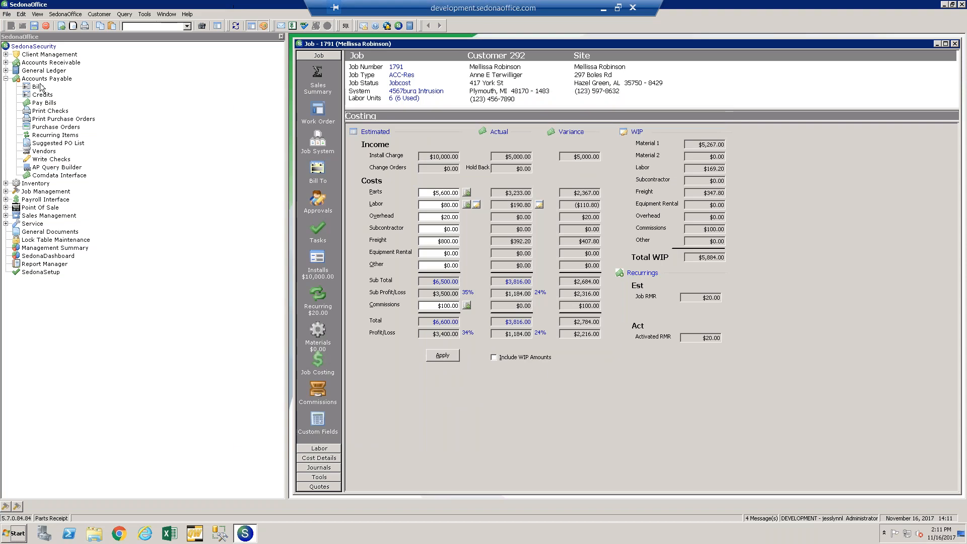
pyautogui.click(38, 86)
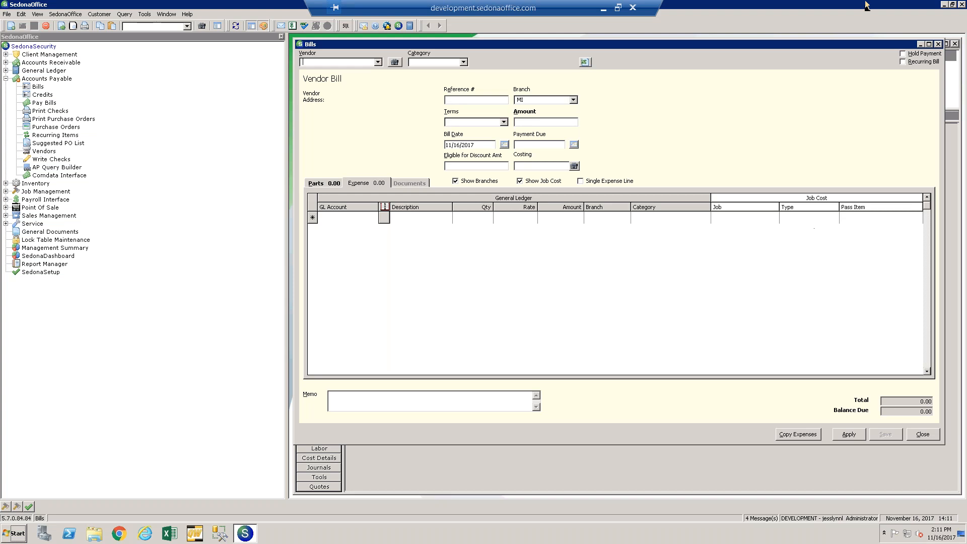
pyautogui.click(938, 44)
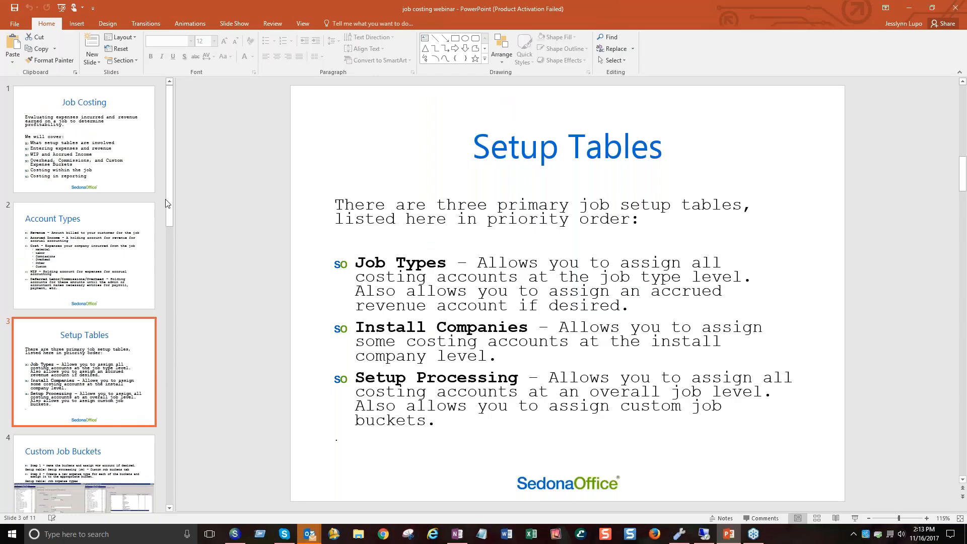
# In the PowerPoint job costing presentation, show the Custom Job Buckets slide and highlight its setup steps
pyautogui.moveTo(170, 185); pyautogui.dragTo(169, 232)
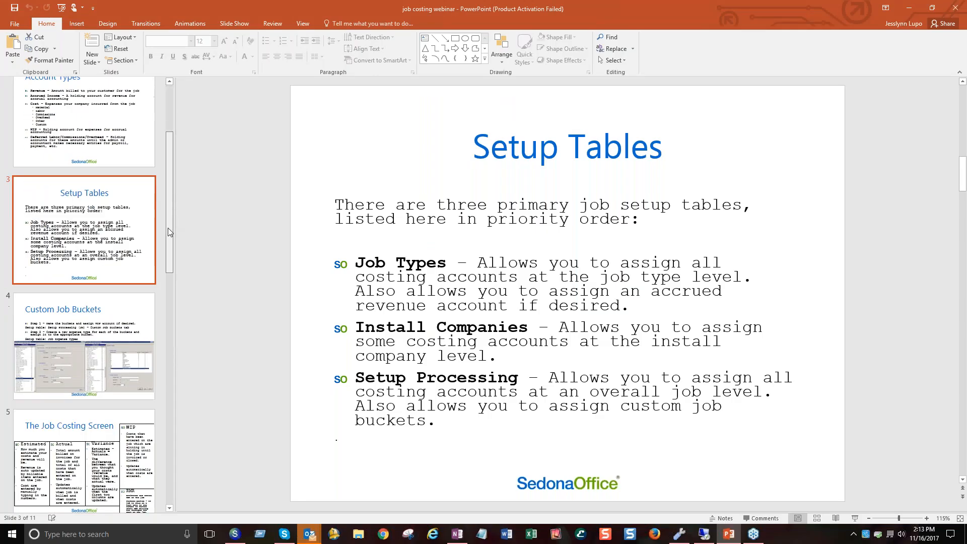
pyautogui.click(102, 334)
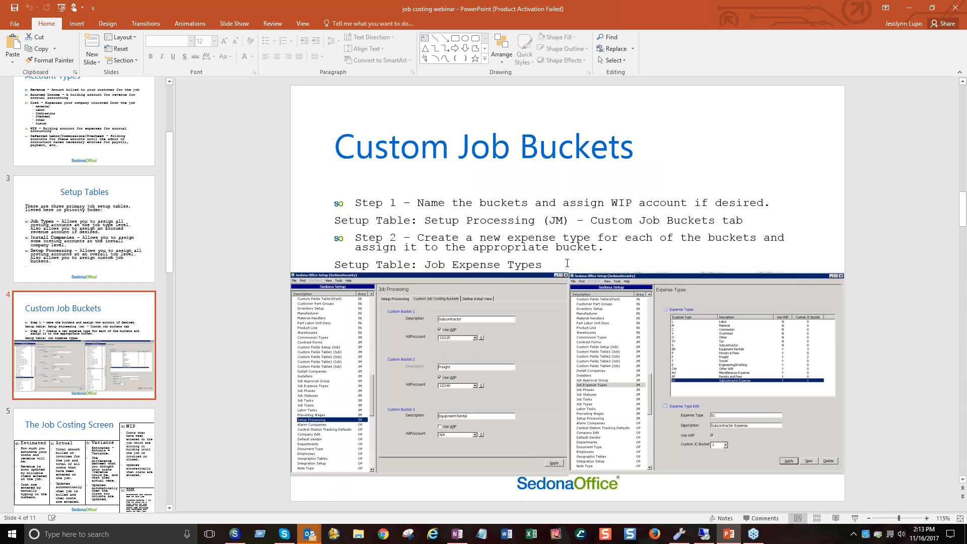
pyautogui.moveTo(567, 263); pyautogui.dragTo(306, 184)
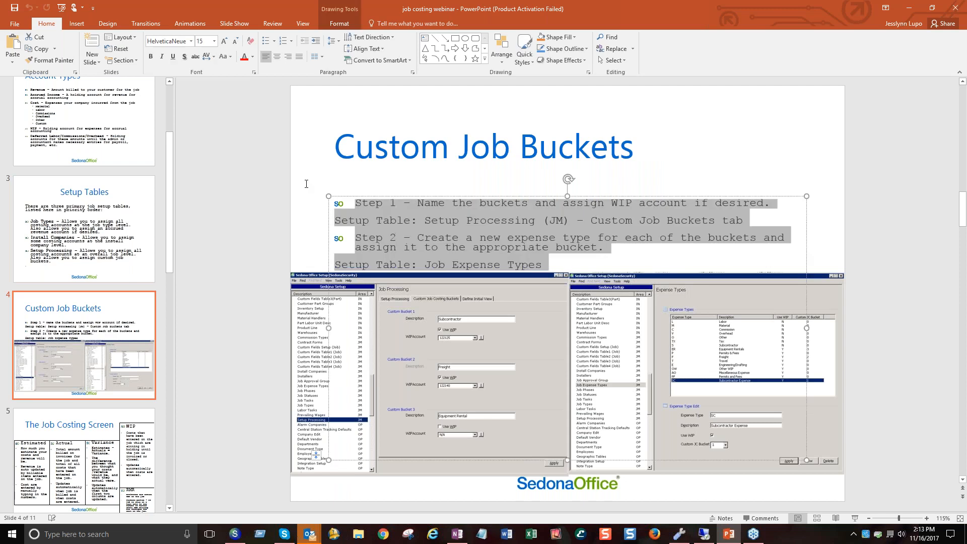
pyautogui.click(640, 180)
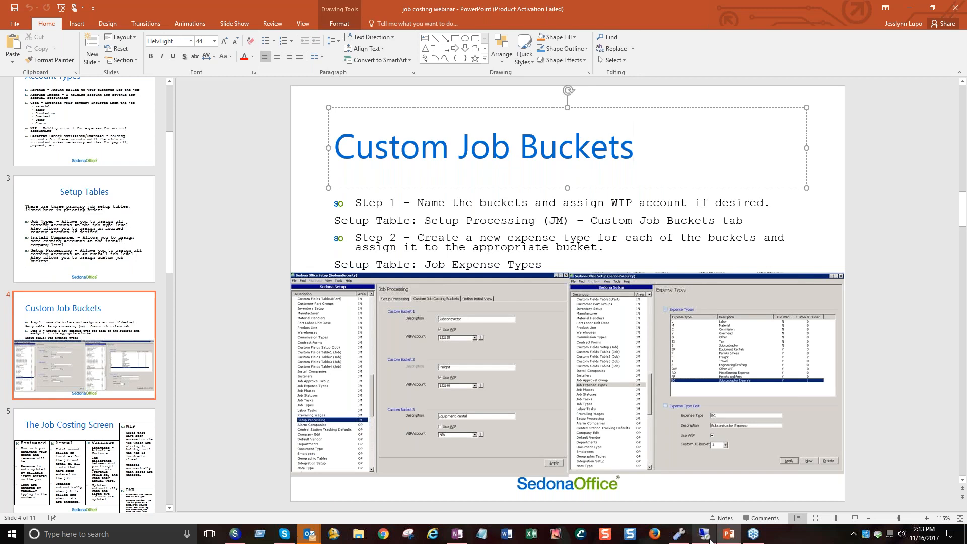
# Switch back to SedonaOffice, examine the Job Parts 3 invoice item's job costing setting in SedonaSetup, and close the setup window
pyautogui.moveTo(709, 539)
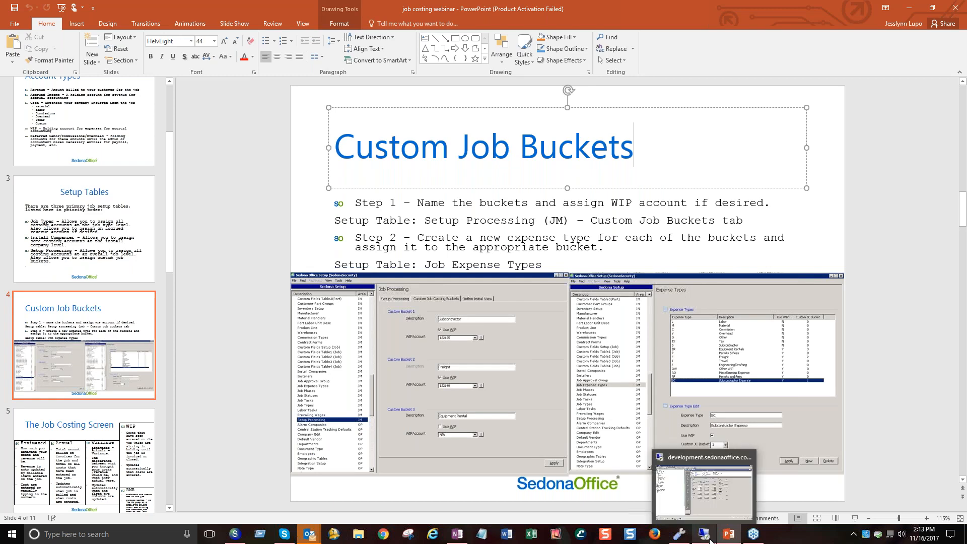
pyautogui.click(709, 539)
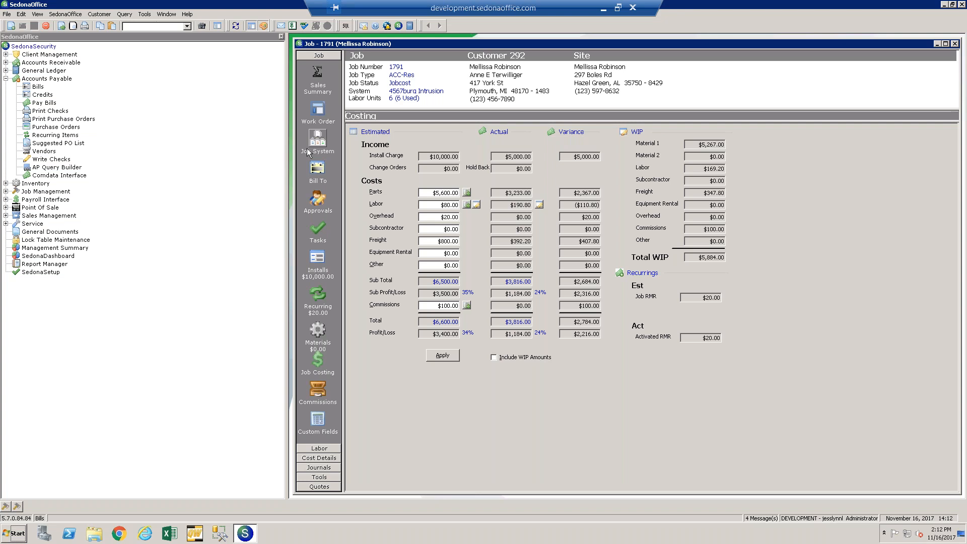
pyautogui.click(42, 272)
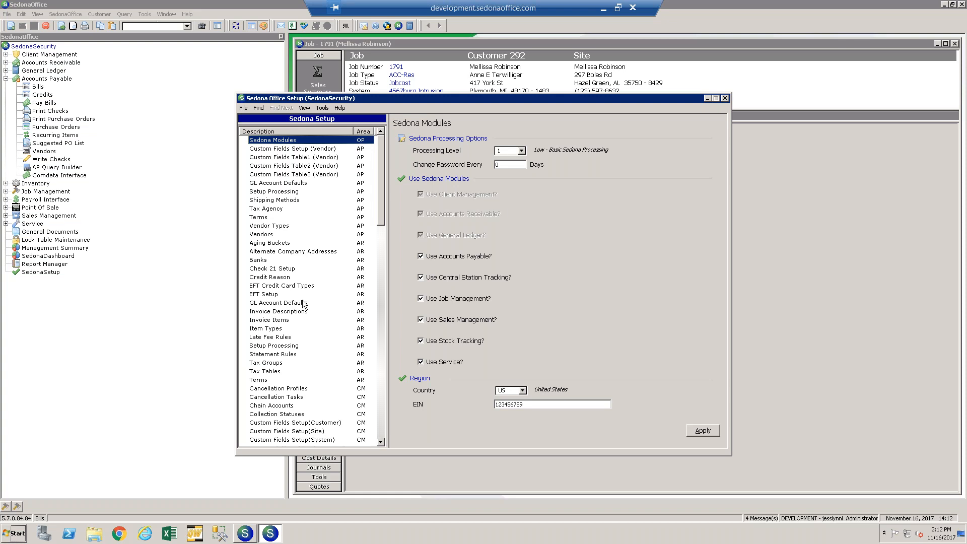
pyautogui.click(275, 320)
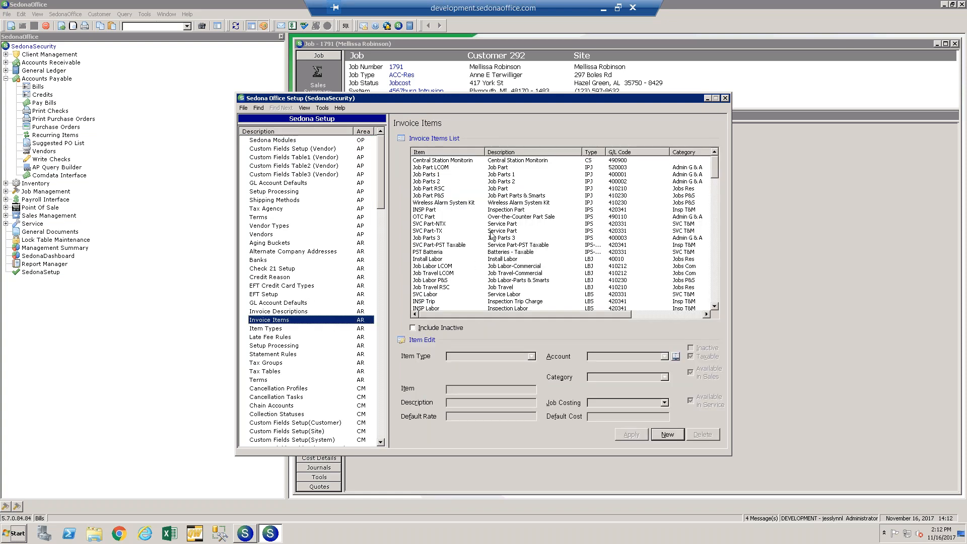
pyautogui.click(511, 238)
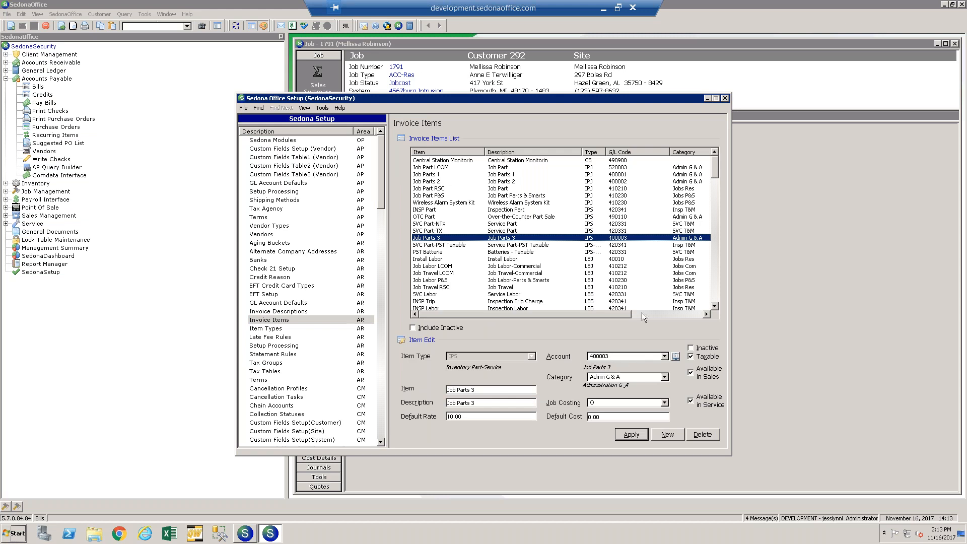
pyautogui.click(725, 98)
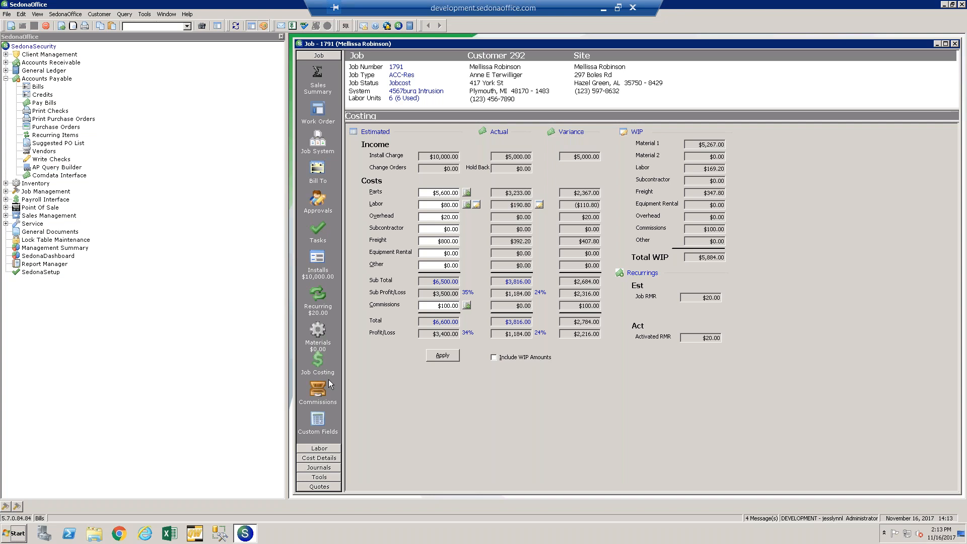
# View the Issue Parts and Commissions pages of job 1791
pyautogui.click(308, 477)
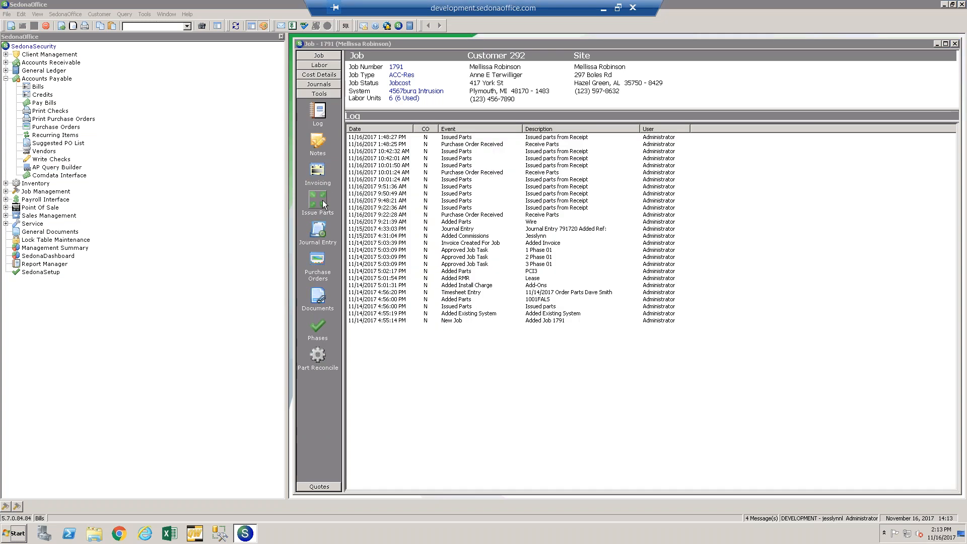
pyautogui.click(322, 200)
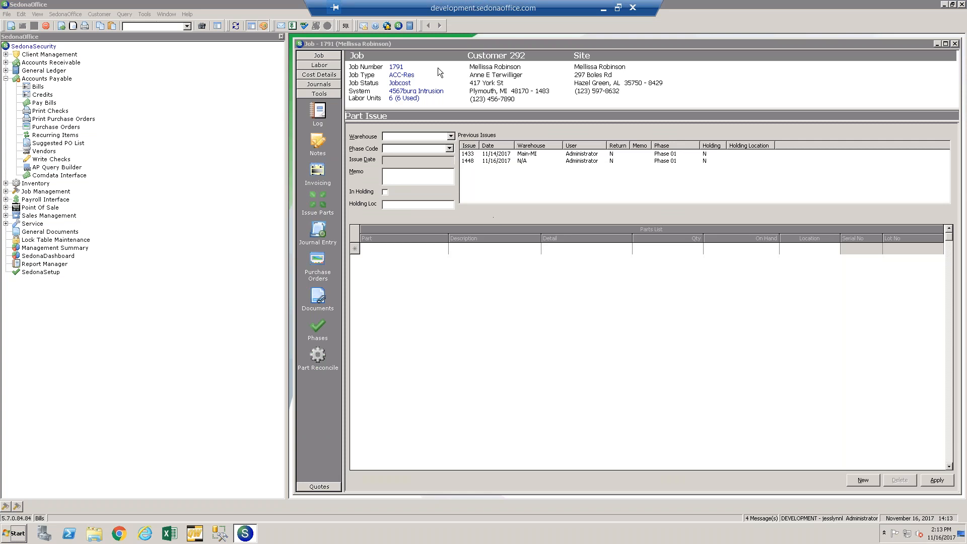
pyautogui.click(316, 56)
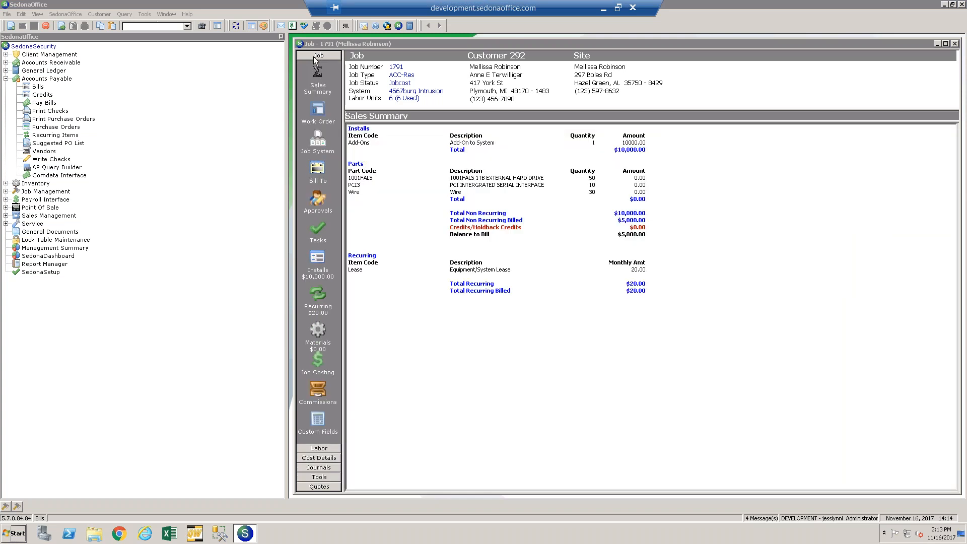
pyautogui.click(318, 391)
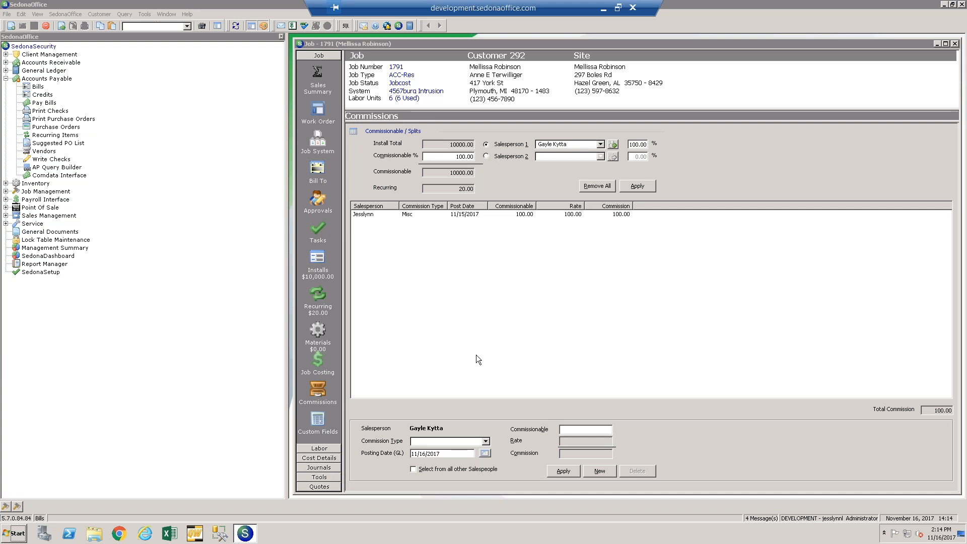
# Show the job's labor section, examine the labor and overhead accounts of install company MI in SedonaSetup, and close the setup window
pyautogui.click(338, 448)
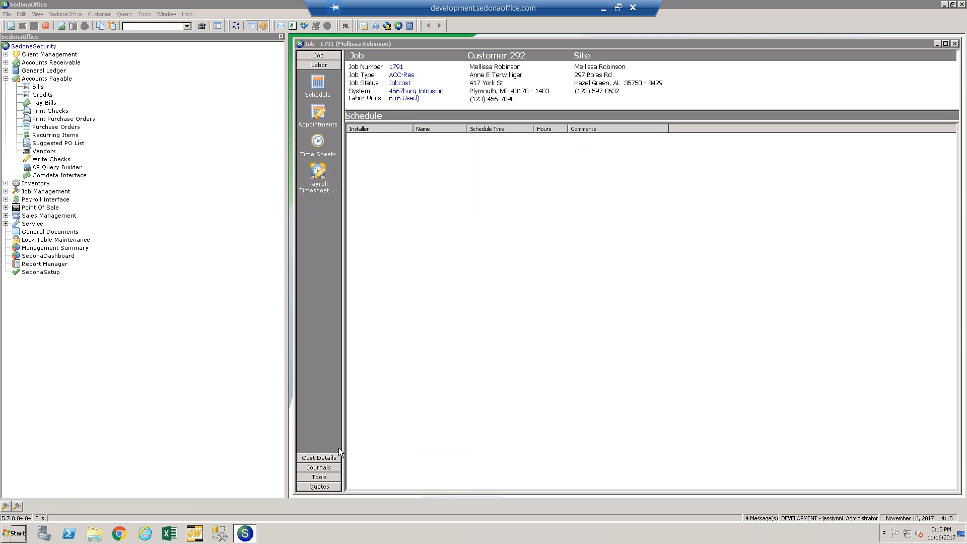
pyautogui.click(50, 273)
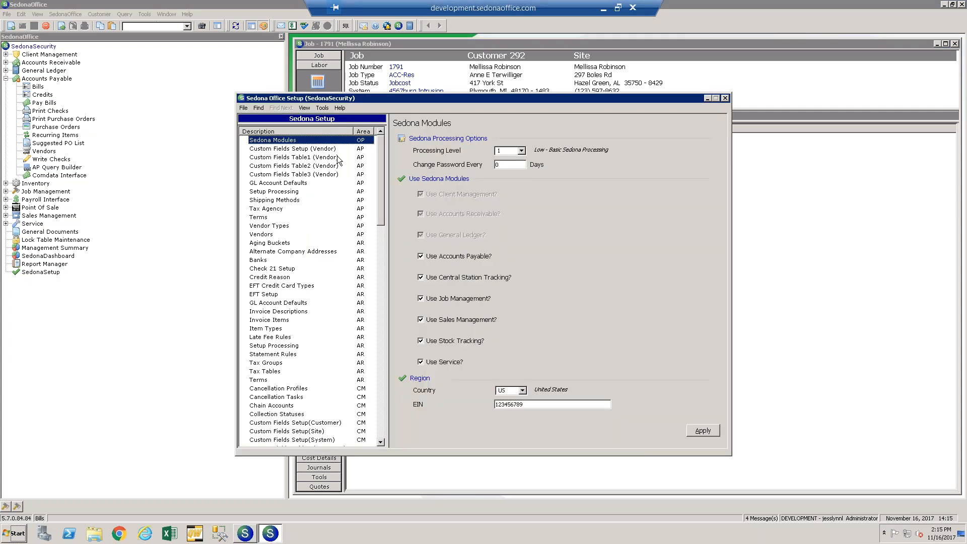
pyautogui.moveTo(378, 162); pyautogui.dragTo(385, 292)
pyautogui.click(304, 304)
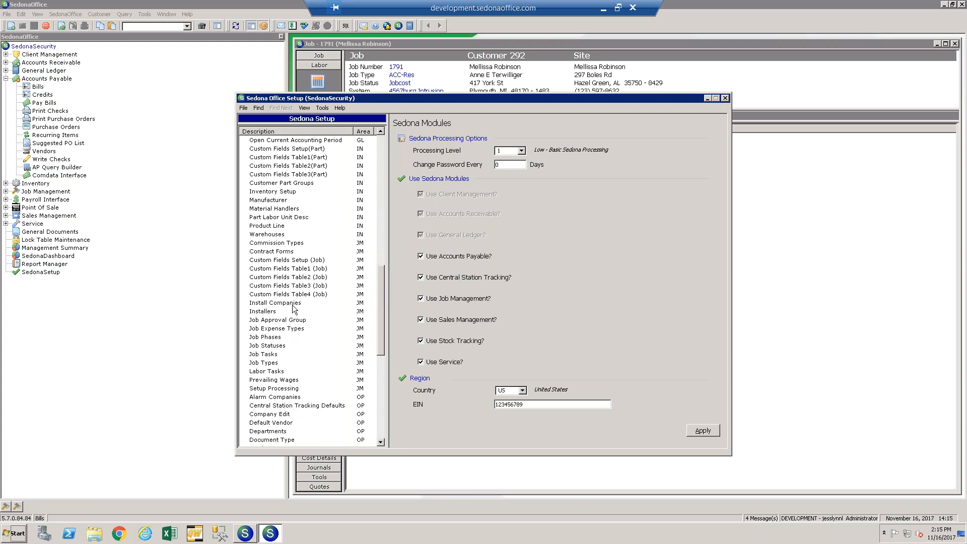
pyautogui.click(588, 156)
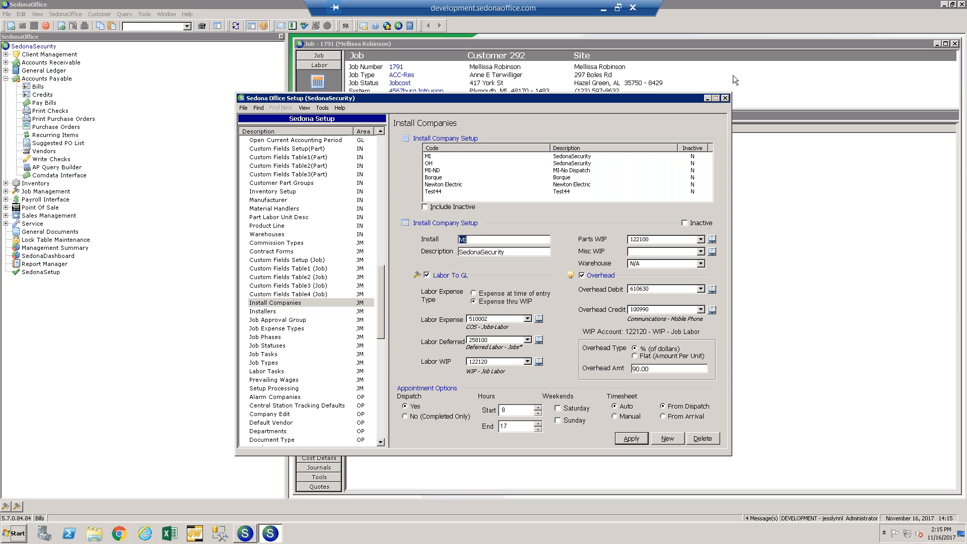
pyautogui.click(725, 98)
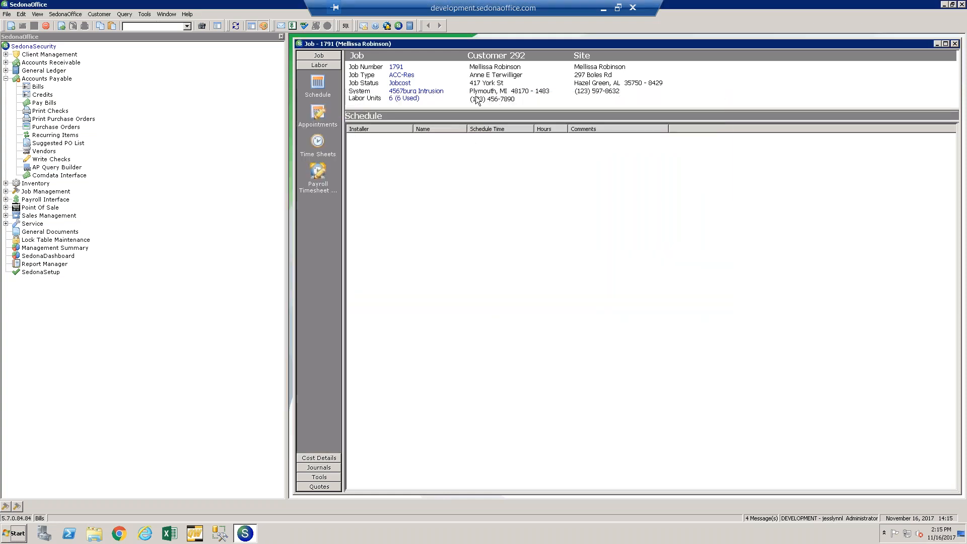
# View the job's Time Sheets page and its Job Costing page
pyautogui.click(318, 143)
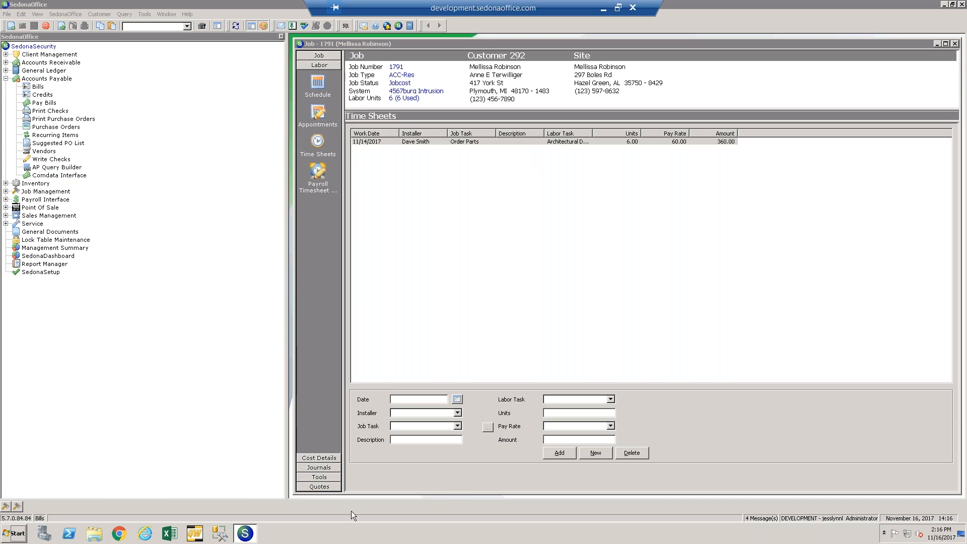
pyautogui.click(319, 56)
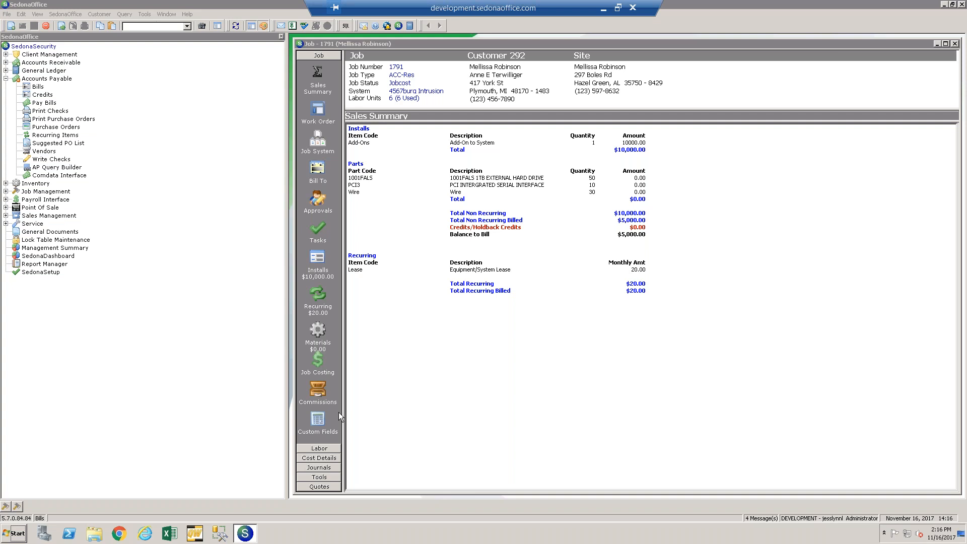
pyautogui.click(318, 366)
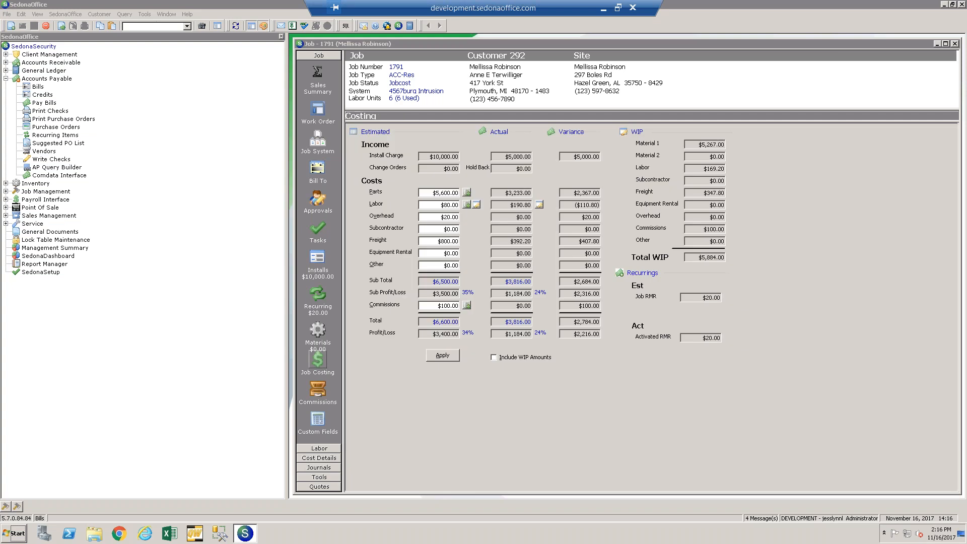
# Switch to the PowerPoint job costing presentation and show The Job Costing Screen slide
pyautogui.click(604, 9)
pyautogui.click(104, 446)
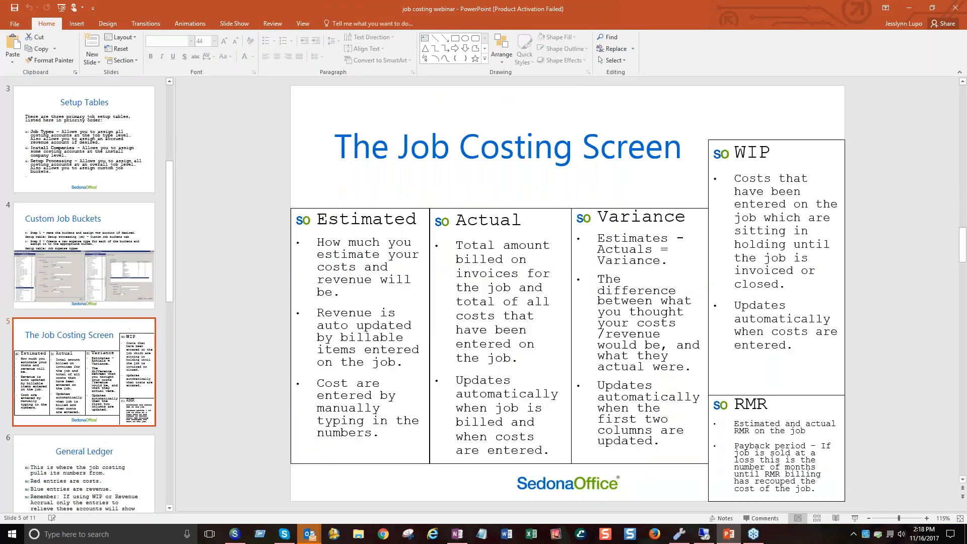
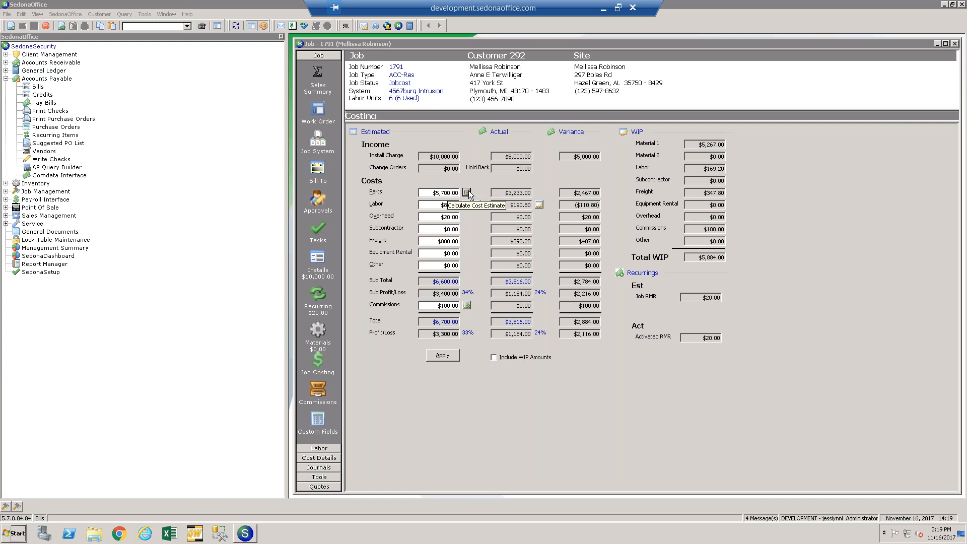
# View the parts on the job's Materials page in SedonaOffice and return to the Job Costing page
pyautogui.click(315, 333)
pyautogui.click(529, 297)
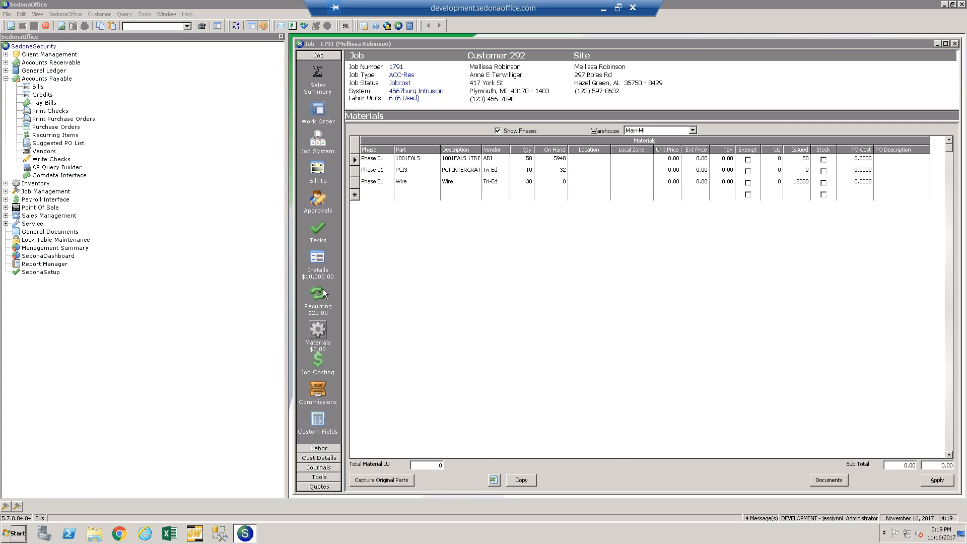
pyautogui.click(317, 362)
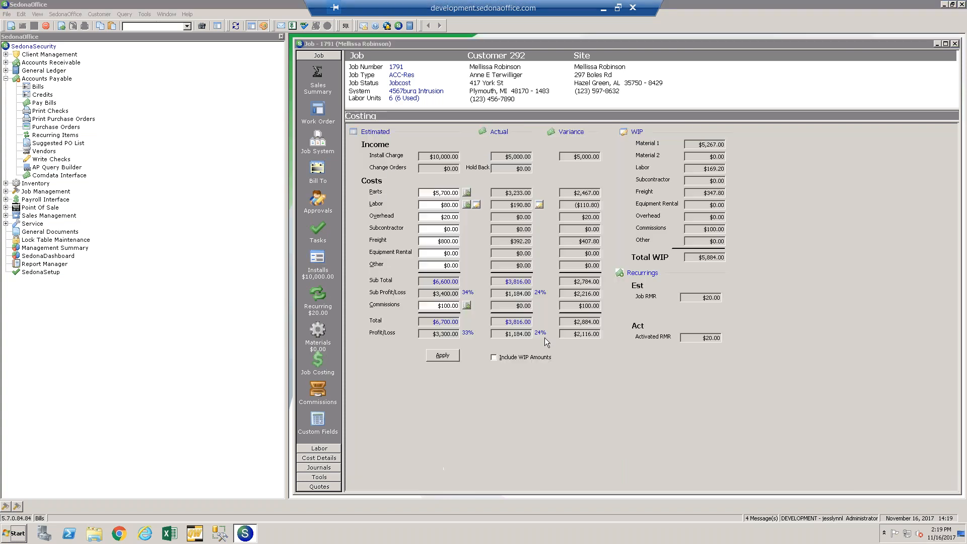
# Review the labor tasks behind the estimated labor cost and close the Job Labor Tasks window
pyautogui.click(436, 206)
pyautogui.click(477, 204)
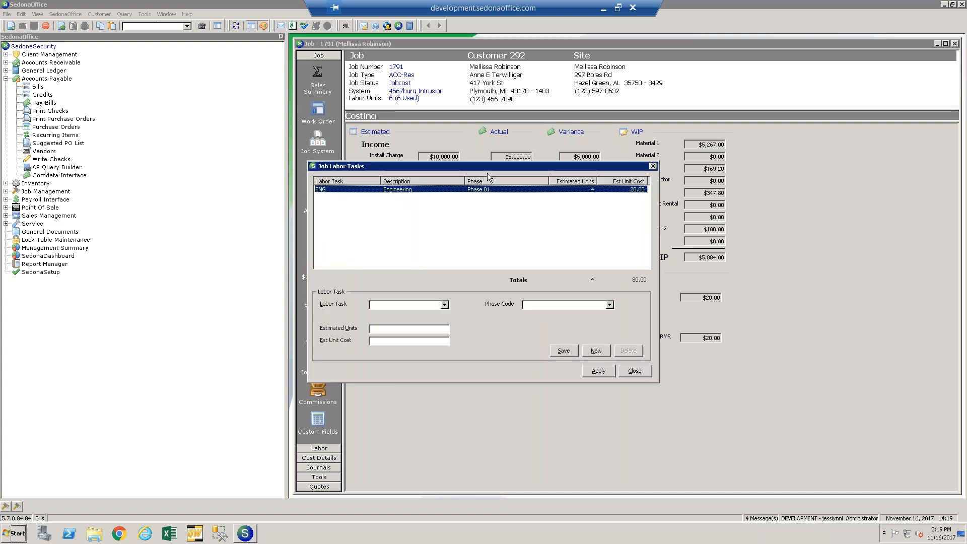
pyautogui.moveTo(487, 168); pyautogui.dragTo(525, 168)
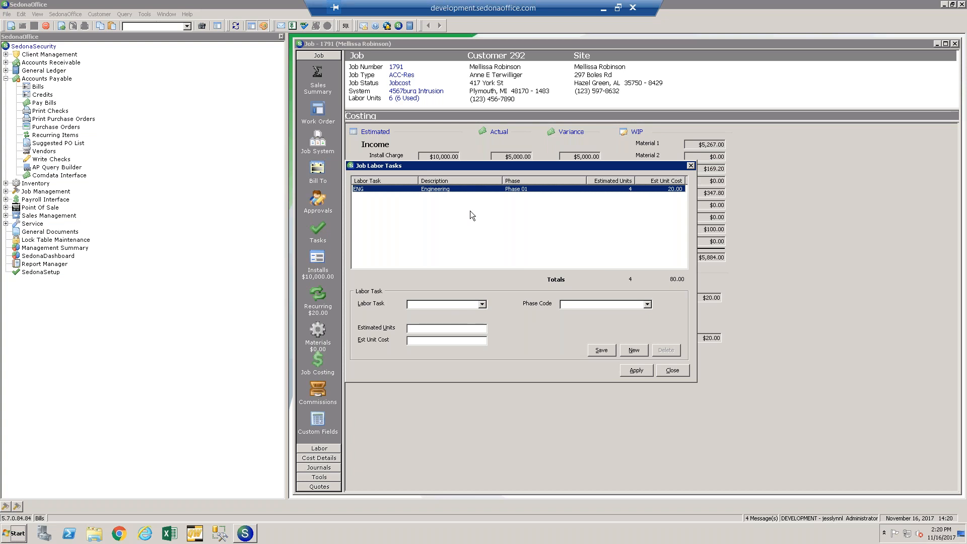
pyautogui.click(691, 166)
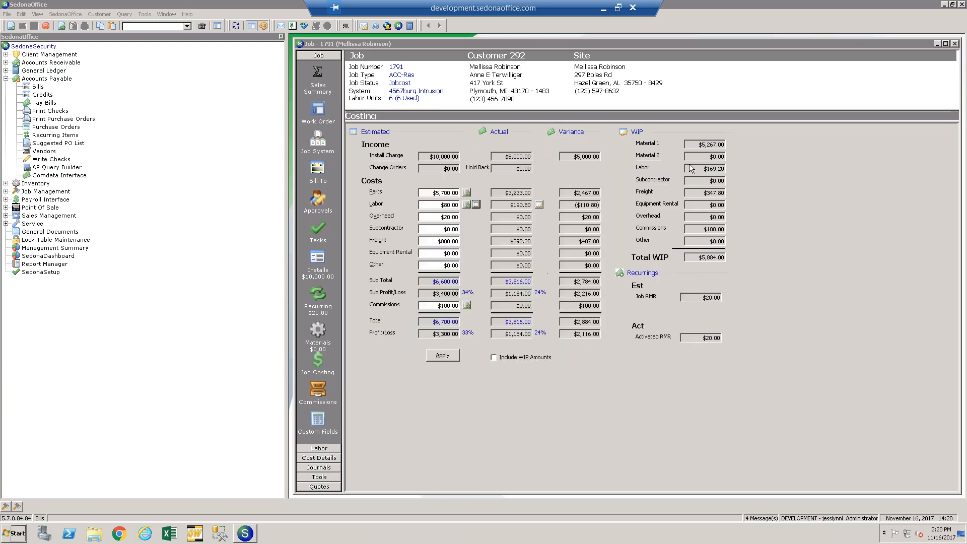
# Compare estimated and actual labor units and costs for the Engineering and Architectural Drawings tasks, and close the task list
pyautogui.click(539, 204)
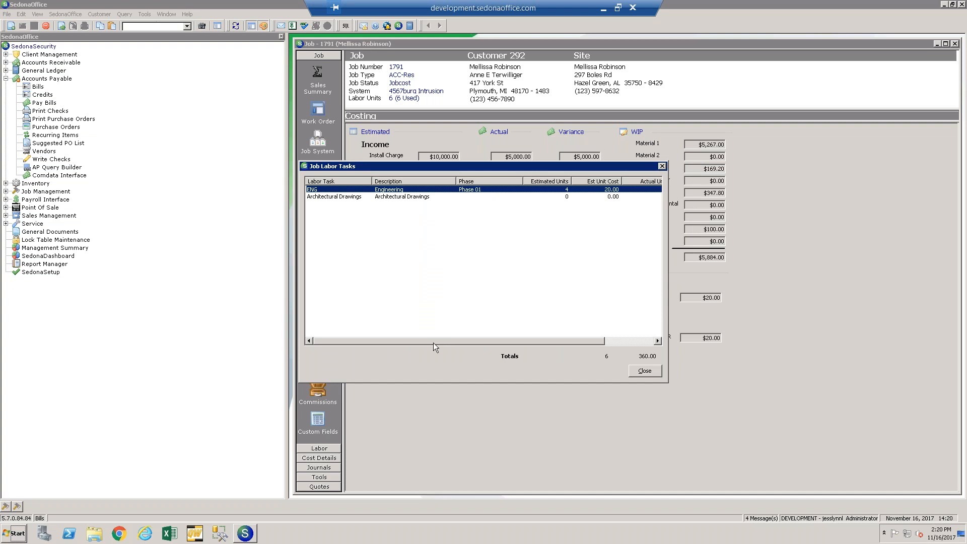
pyautogui.moveTo(438, 339); pyautogui.dragTo(510, 344)
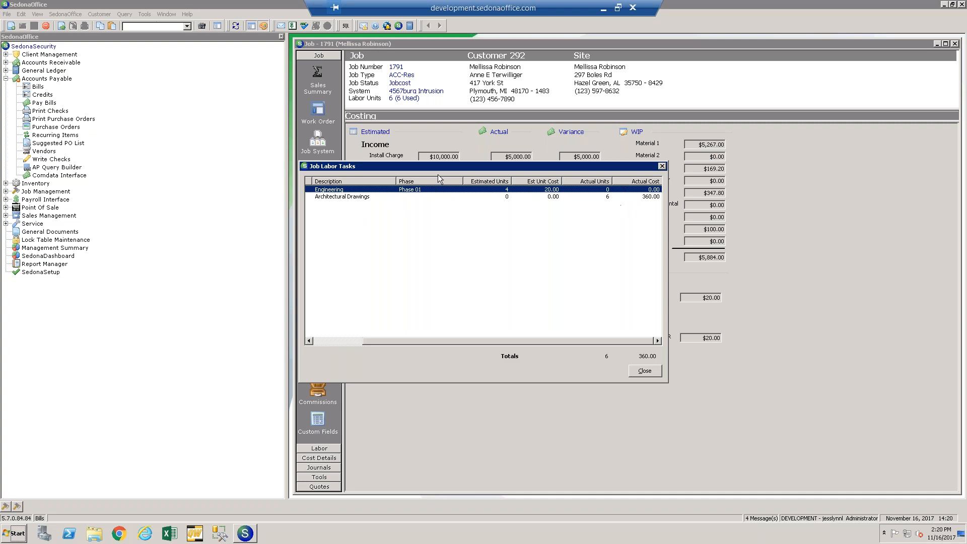
pyautogui.click(638, 197)
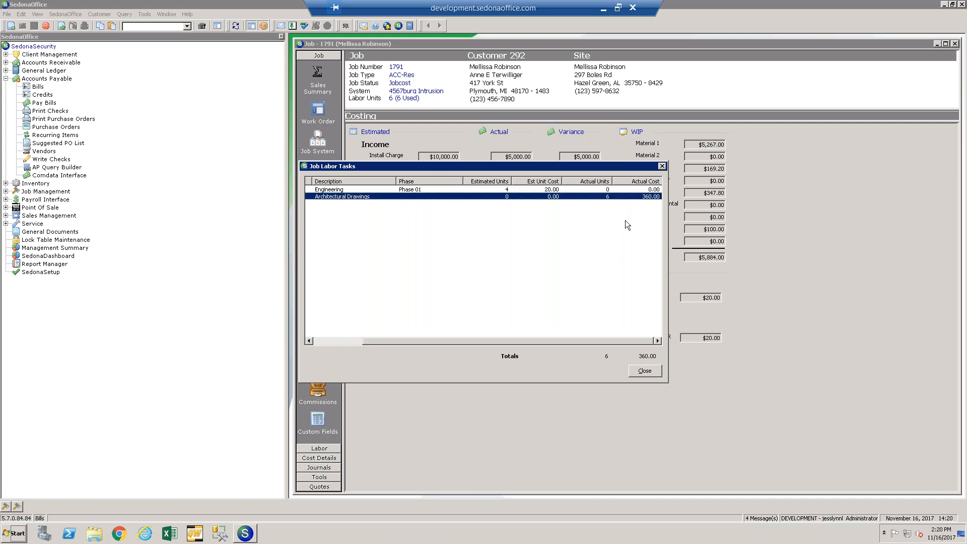
pyautogui.click(662, 166)
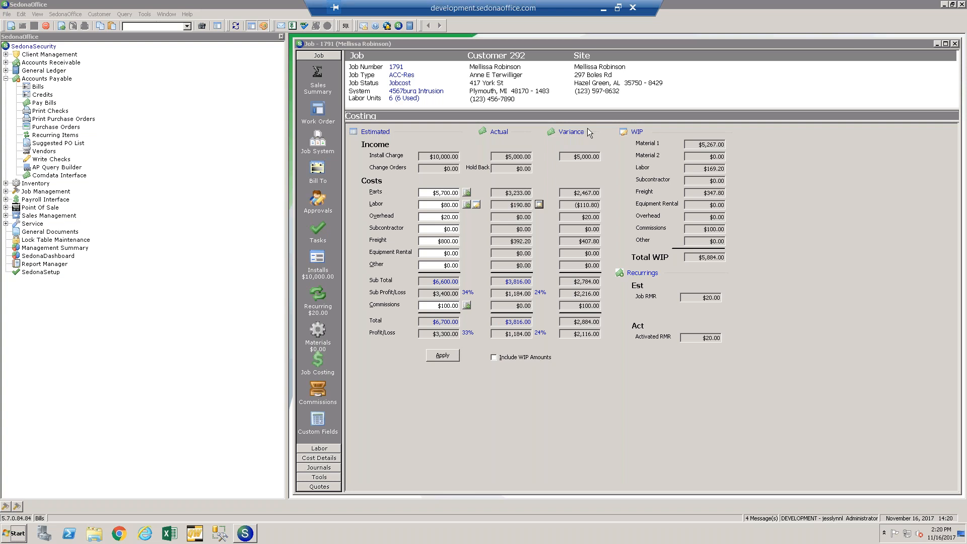
# Include WIP amounts in the job's actual costs and highlight the actual Parts cost
pyautogui.click(504, 193)
pyautogui.click(695, 145)
pyautogui.click(508, 358)
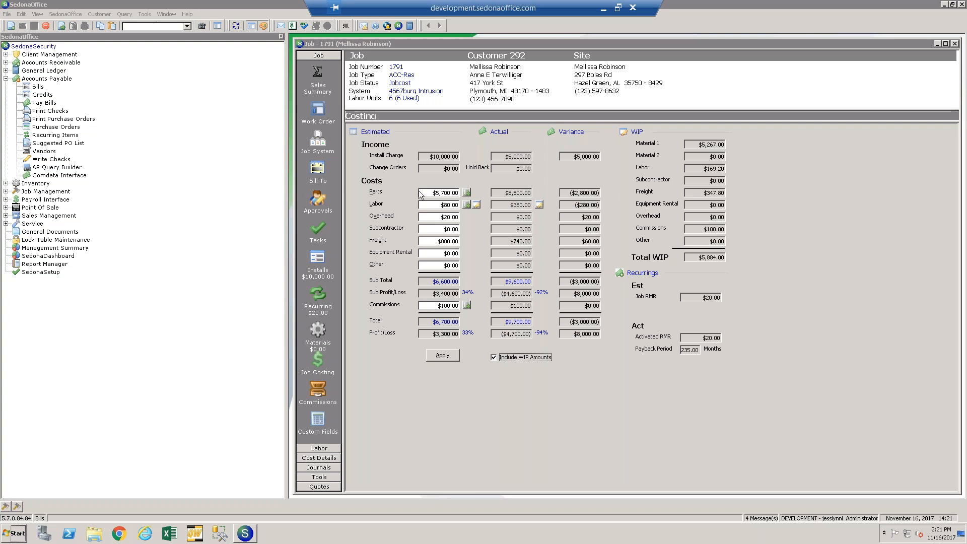
pyautogui.click(500, 193)
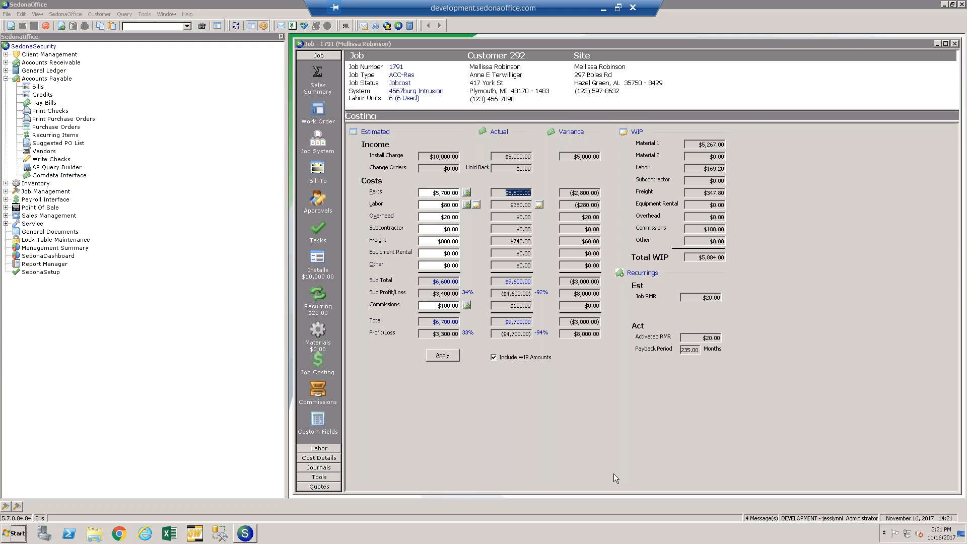
# Examine the job's GL journal, highlighting the receipt, labor, invoice, COS parts, COS labor and WIP parts entries
pyautogui.click(327, 467)
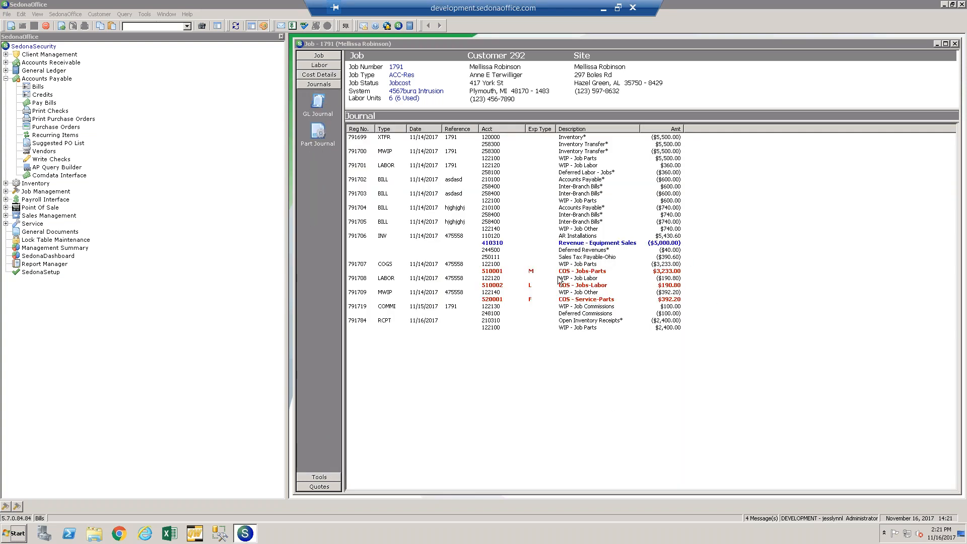
pyautogui.click(384, 321)
pyautogui.click(384, 323)
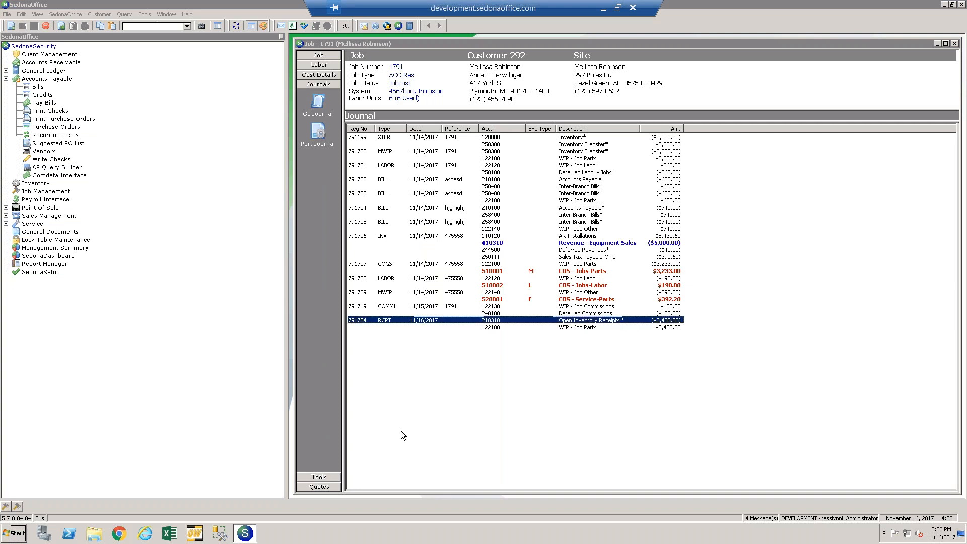
pyautogui.click(388, 278)
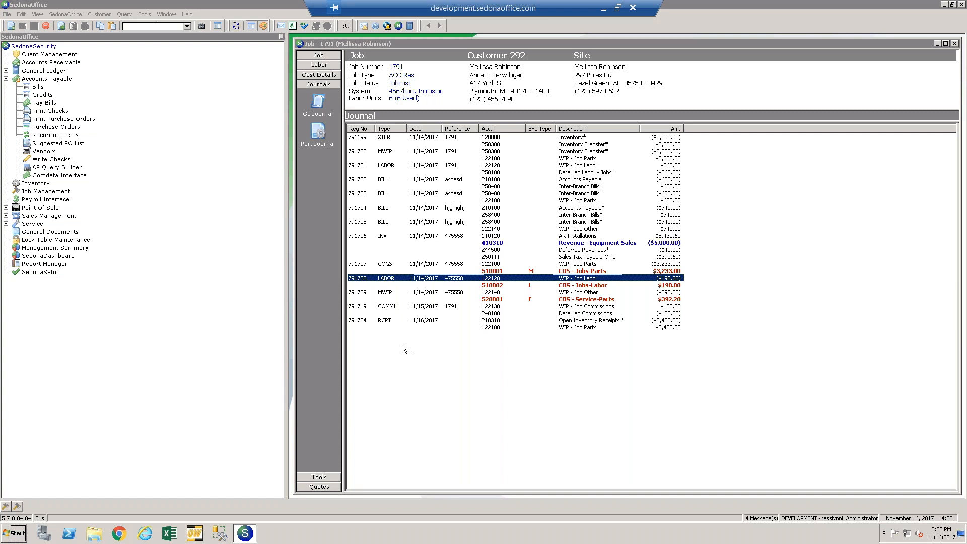
pyautogui.click(374, 251)
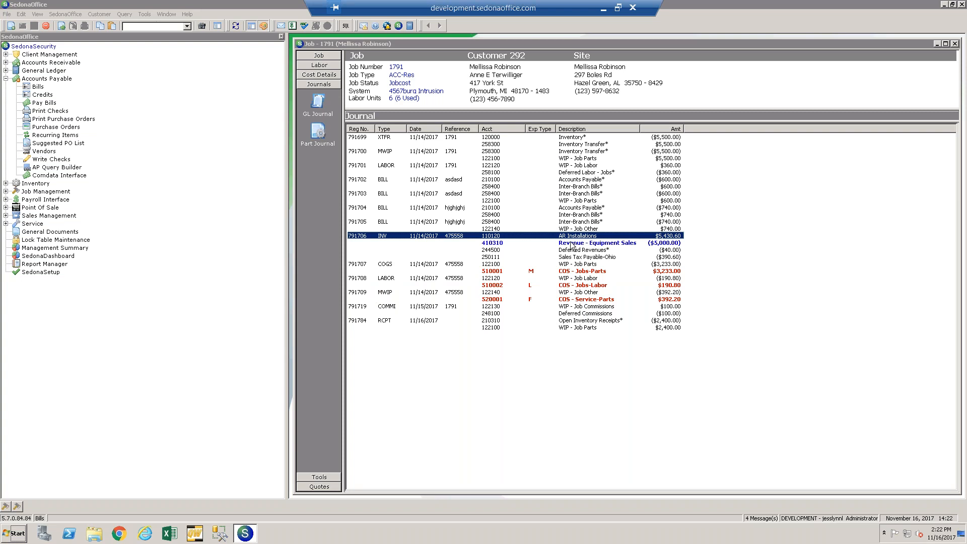
pyautogui.click(568, 272)
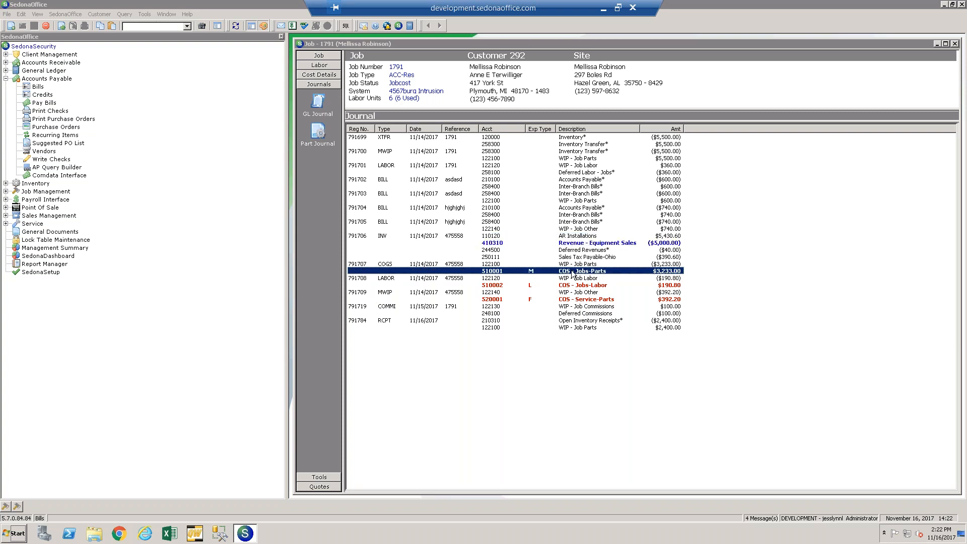
pyautogui.click(568, 285)
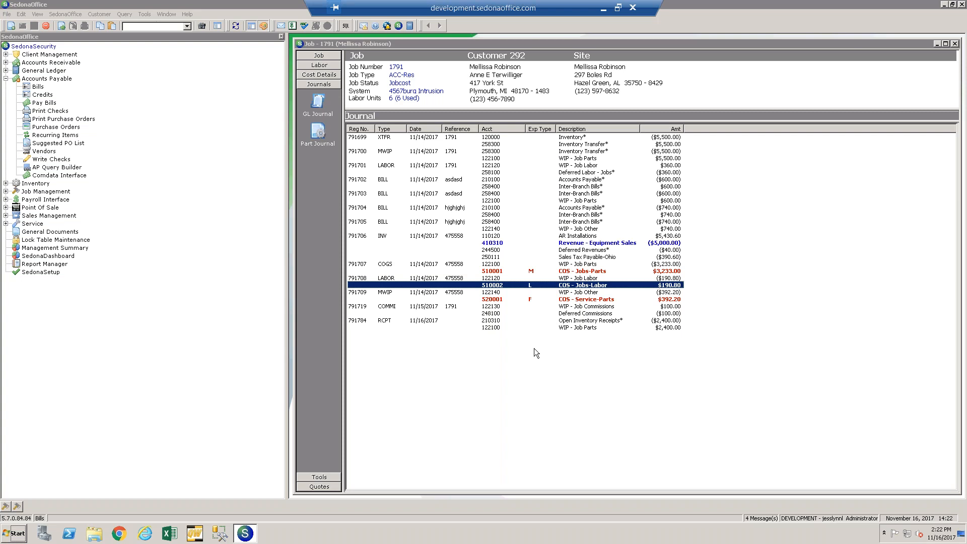
pyautogui.click(497, 158)
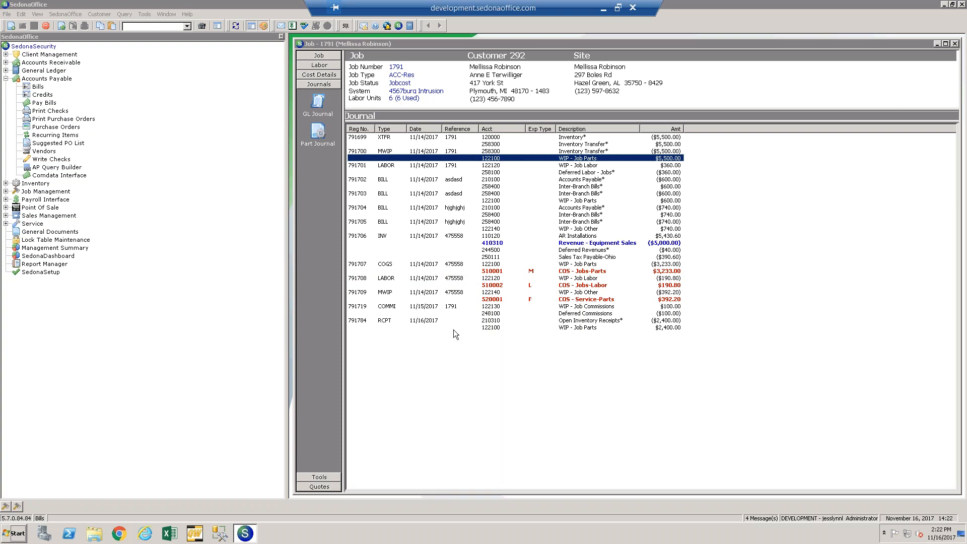
pyautogui.click(426, 321)
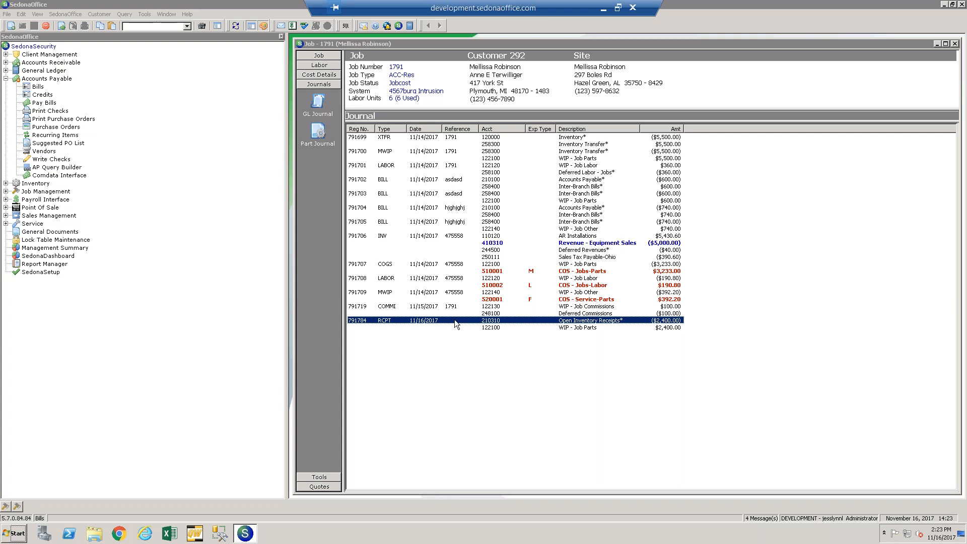
# View the job's purchase orders and highlight the Tri-Ed order
pyautogui.click(334, 477)
pyautogui.click(322, 264)
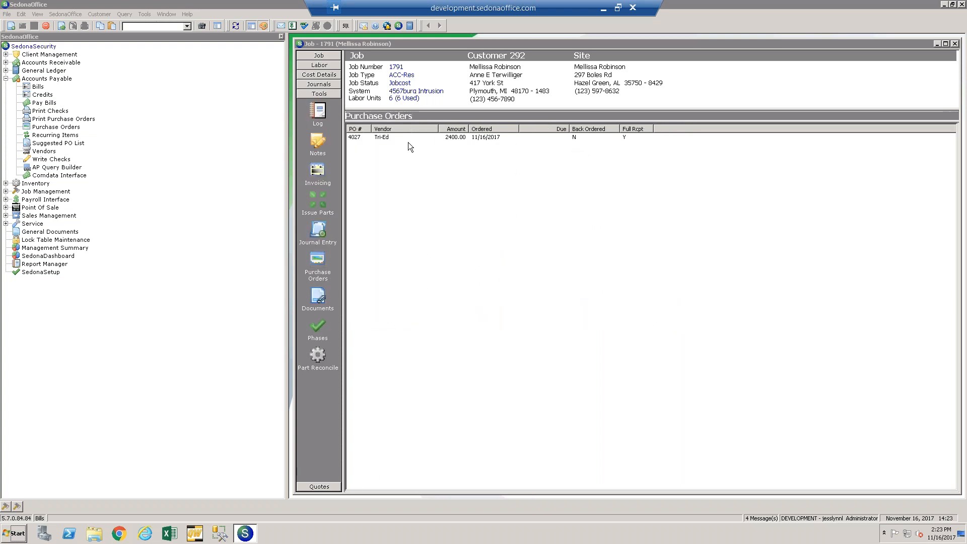
pyautogui.click(457, 137)
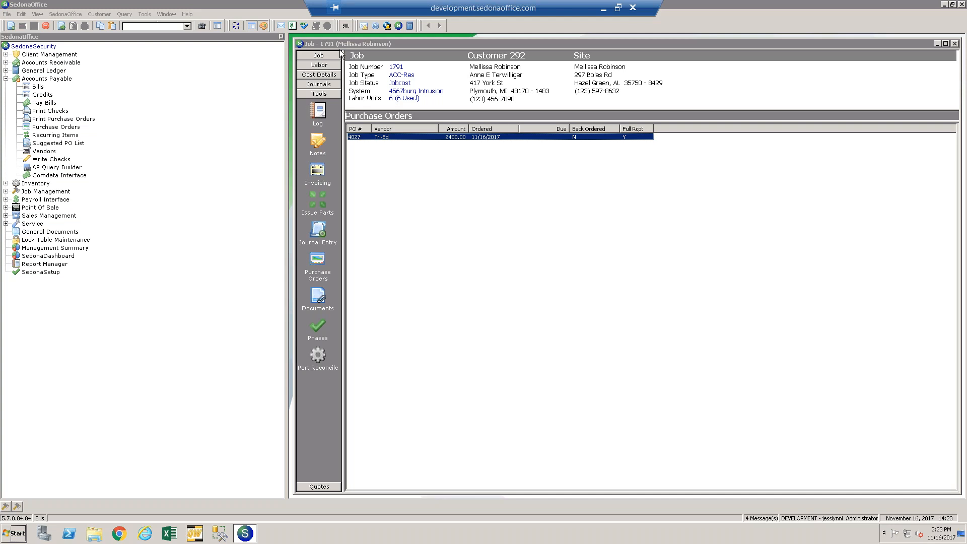
# Recheck the open inventory receipts entry in the GL journal and return to the job's purchase order list
pyautogui.click(314, 86)
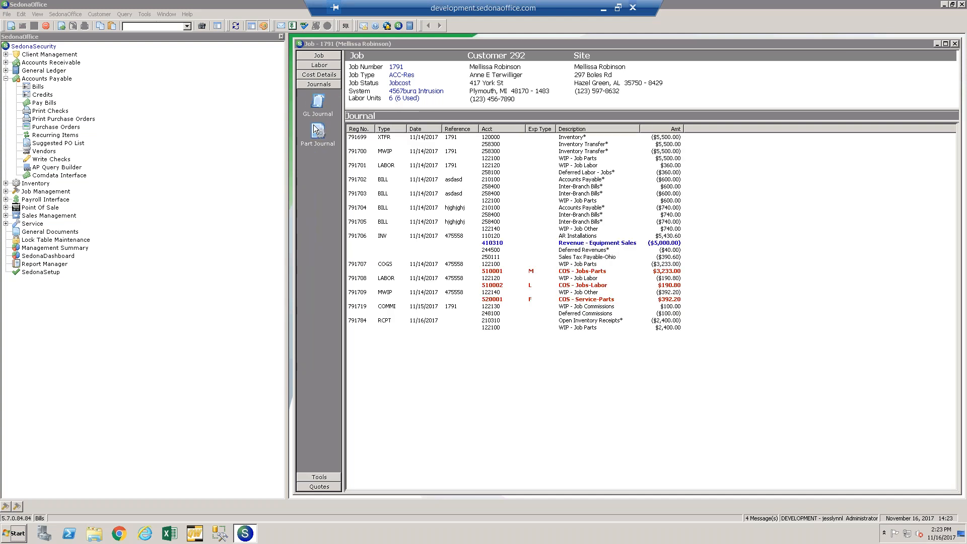
pyautogui.click(491, 327)
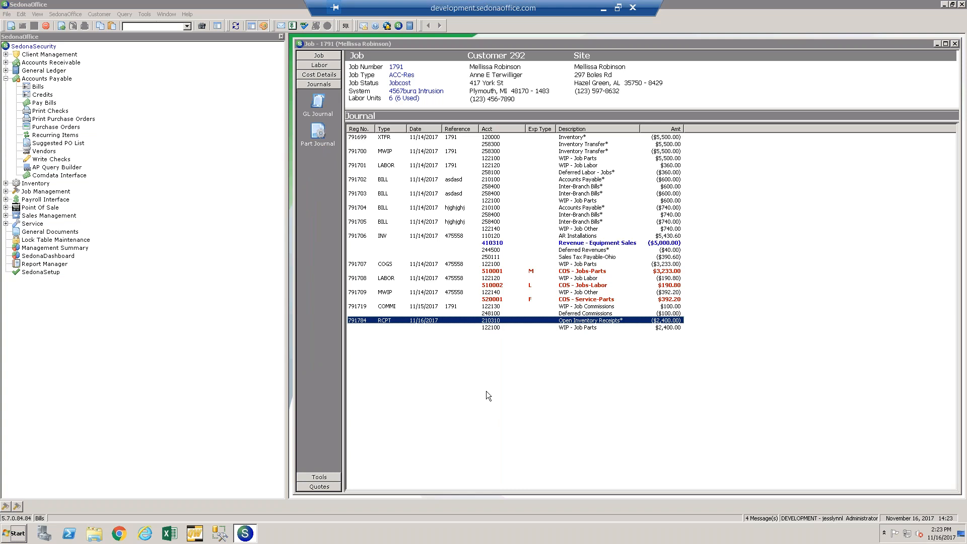
pyautogui.click(331, 477)
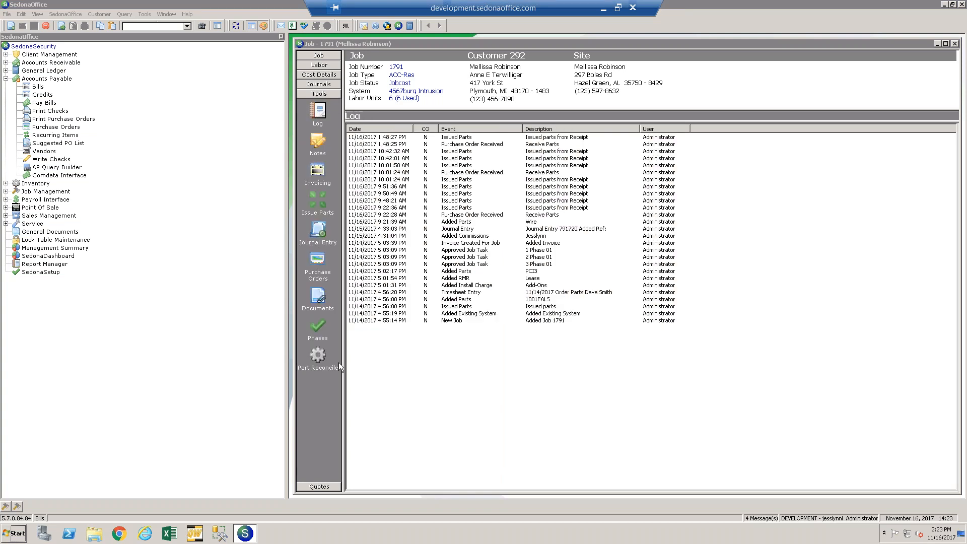
pyautogui.click(317, 266)
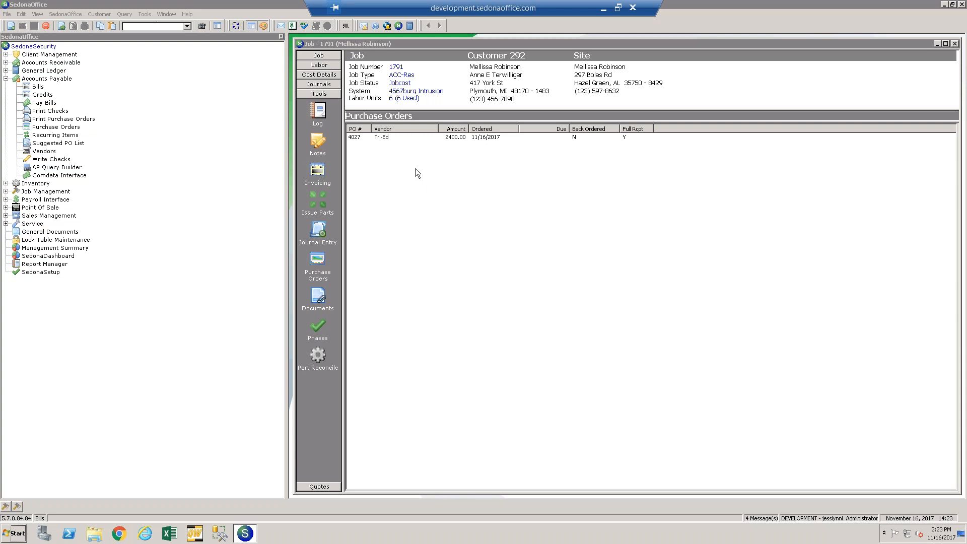
# Search the vendors for "tri" and open the Tri-Ed parts supplier record
pyautogui.click(399, 136)
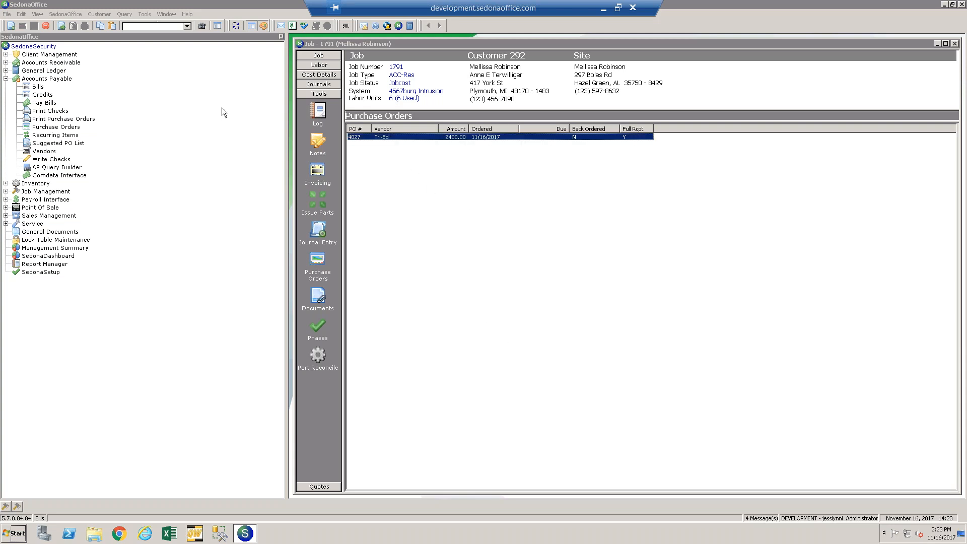
pyautogui.click(50, 151)
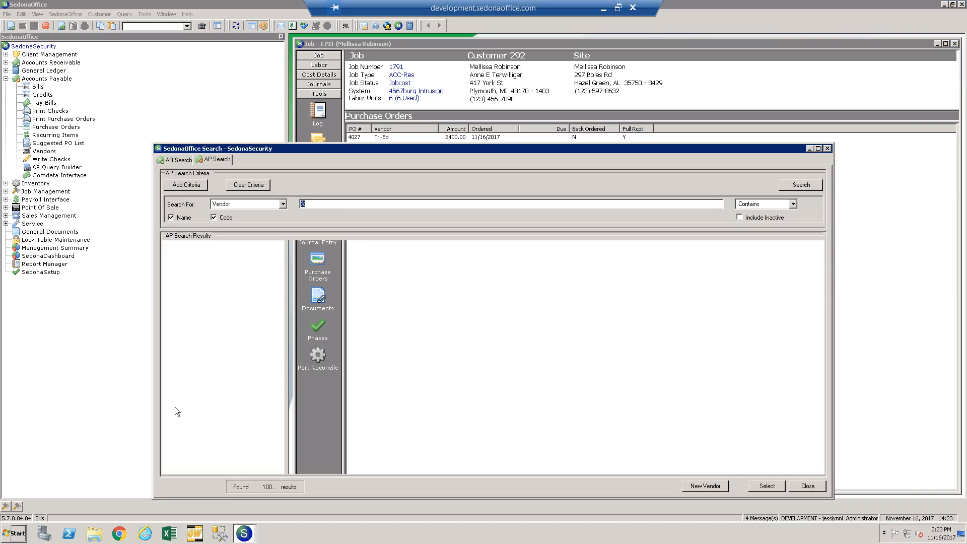
pyautogui.write('tri')
pyautogui.click(218, 316)
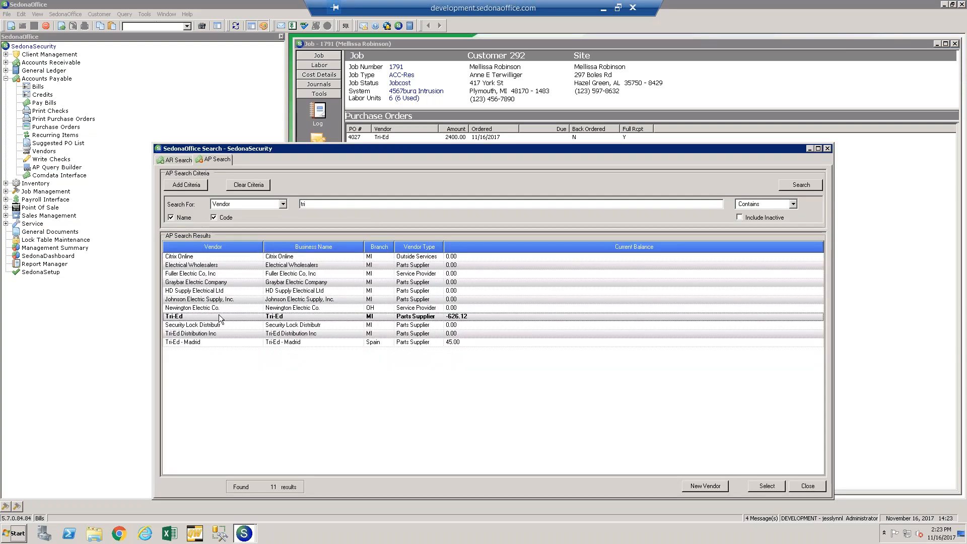
pyautogui.doubleClick(219, 314)
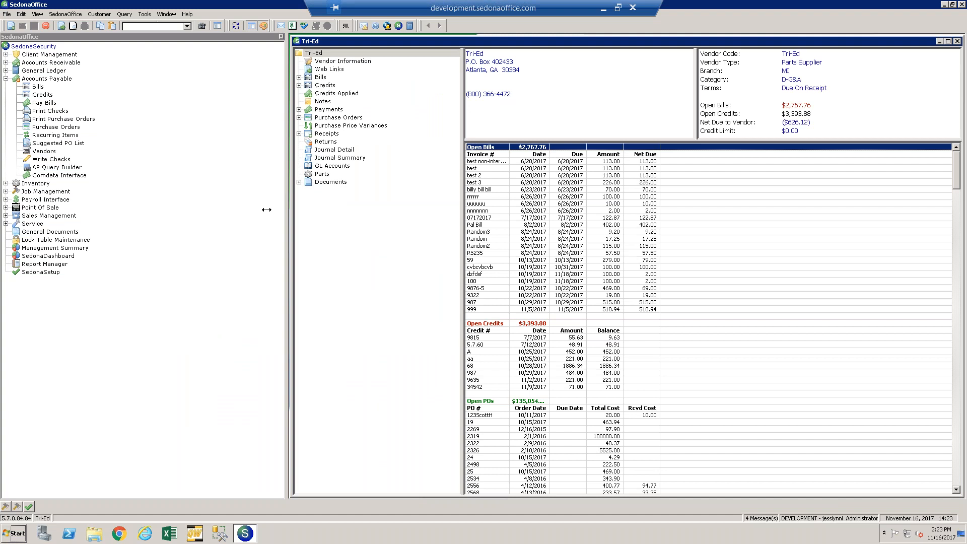
# Open Tri-Ed's 11/16/2017 direct expense receipt for the job from its 2017 receipts
pyautogui.click(299, 133)
pyautogui.click(344, 149)
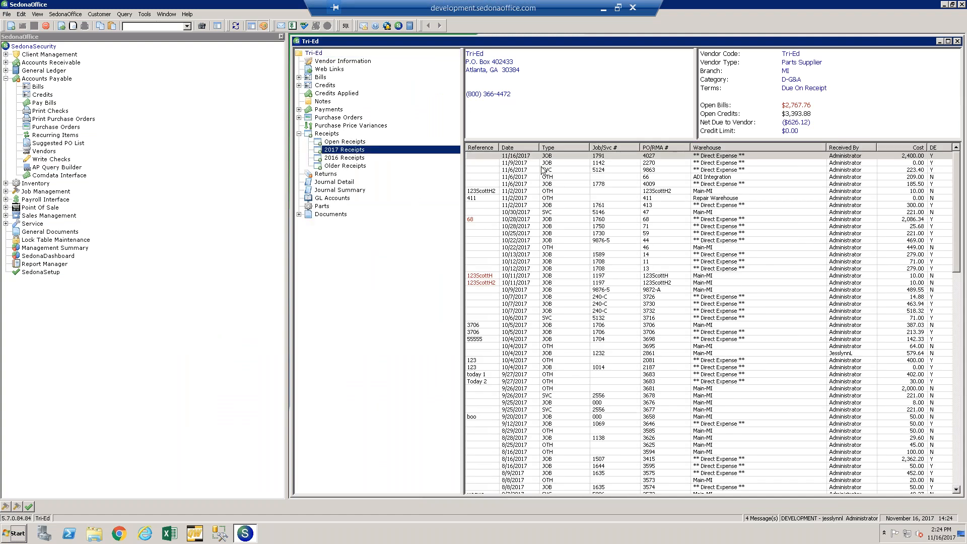
pyautogui.click(533, 156)
pyautogui.doubleClick(533, 157)
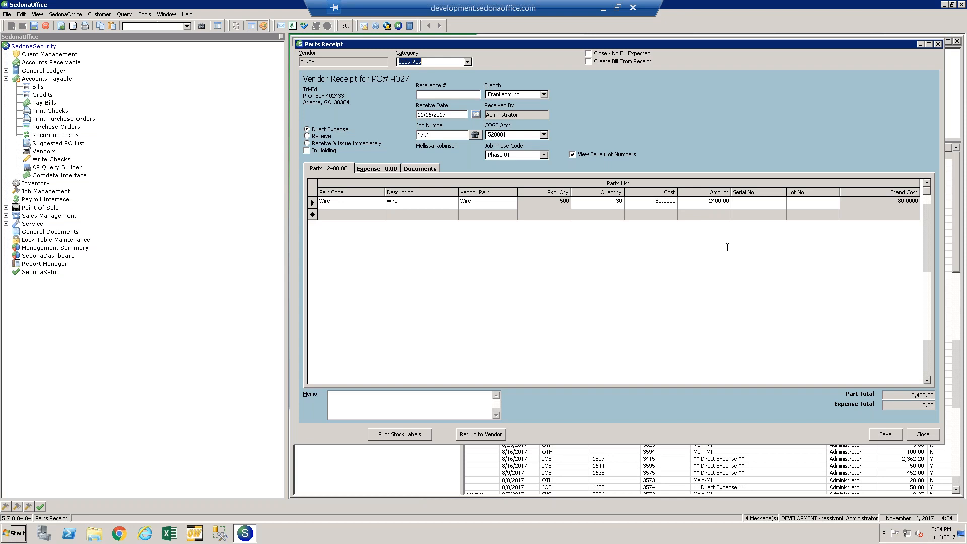
# Highlight the quantity, cost and standard cost of the Wire line on the parts receipt
pyautogui.click(554, 204)
pyautogui.click(617, 201)
pyautogui.moveTo(609, 202); pyautogui.dragTo(664, 207)
pyautogui.click(870, 200)
pyautogui.moveTo(869, 200); pyautogui.dragTo(943, 202)
pyautogui.moveTo(653, 201); pyautogui.dragTo(679, 202)
pyautogui.moveTo(880, 204); pyautogui.dragTo(925, 204)
# Set the Wire line's received quantity to 1 and save the parts receipt
pyautogui.click(616, 202)
pyautogui.write('1')
pyautogui.press('Tab')
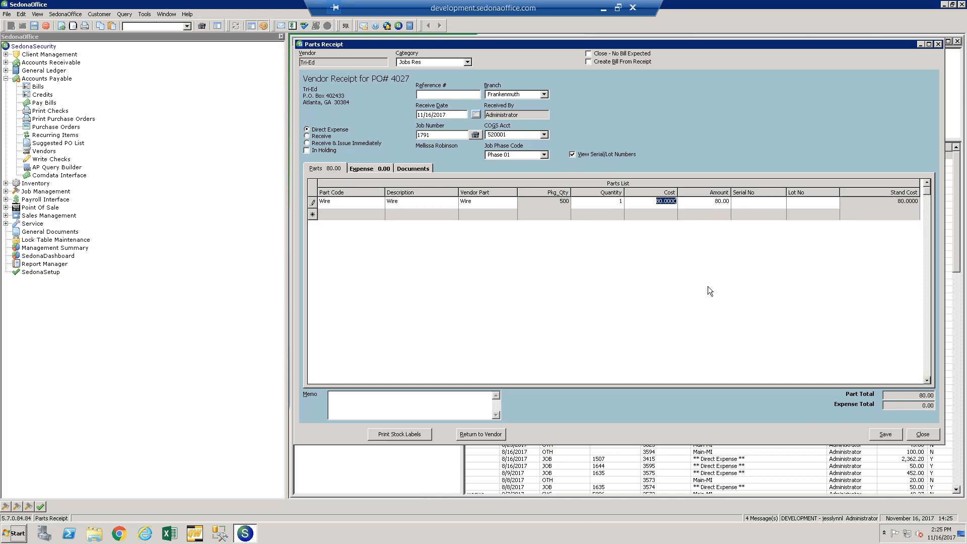
pyautogui.click(886, 434)
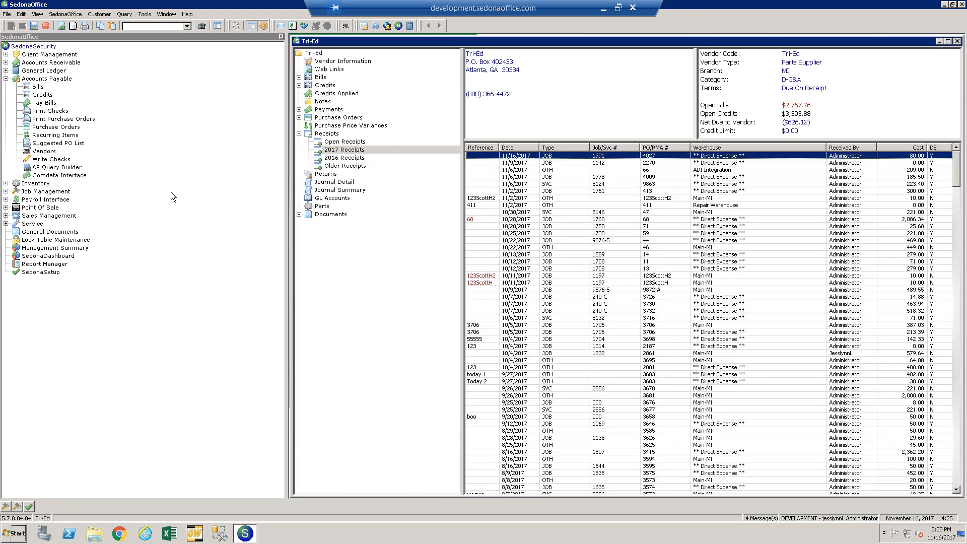
# Open the inventory part Wire for editing
pyautogui.click(6, 183)
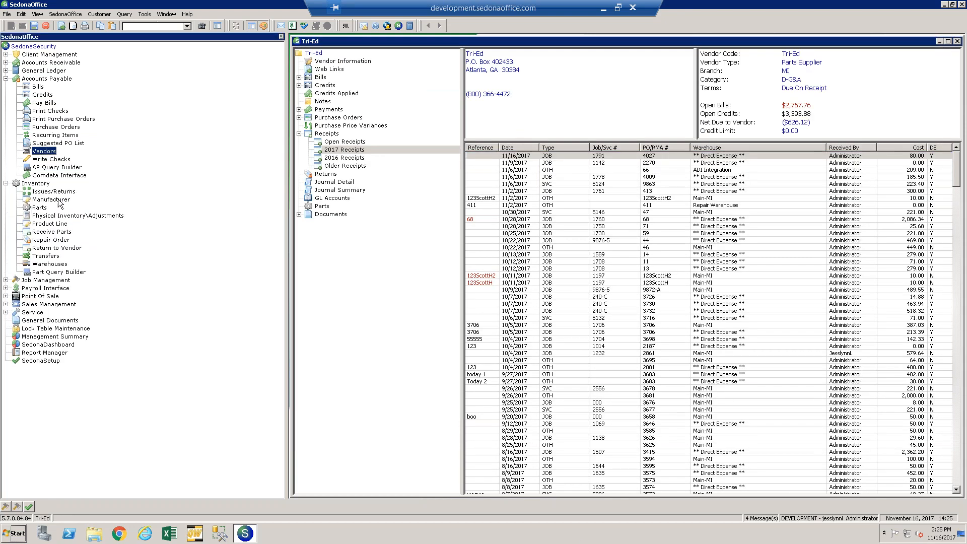
pyautogui.click(39, 208)
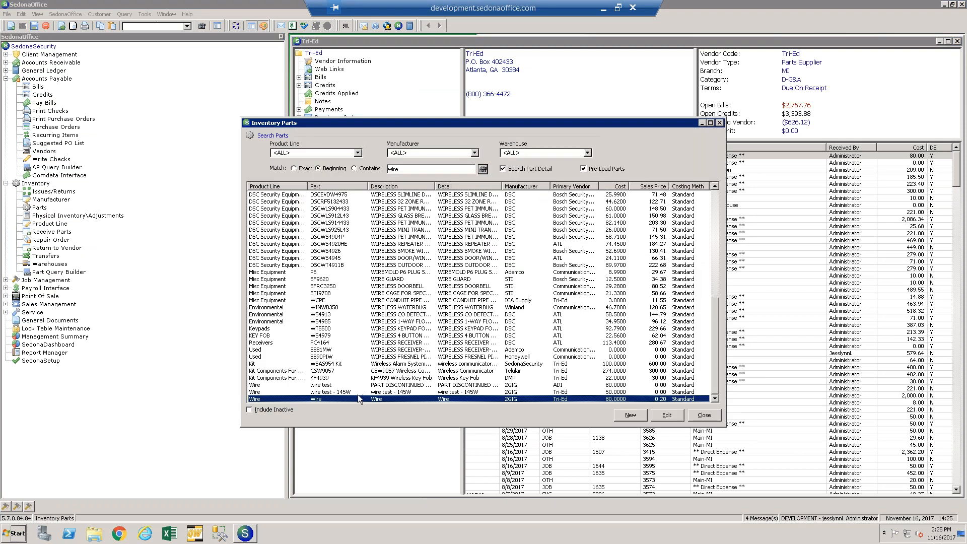
pyautogui.doubleClick(355, 398)
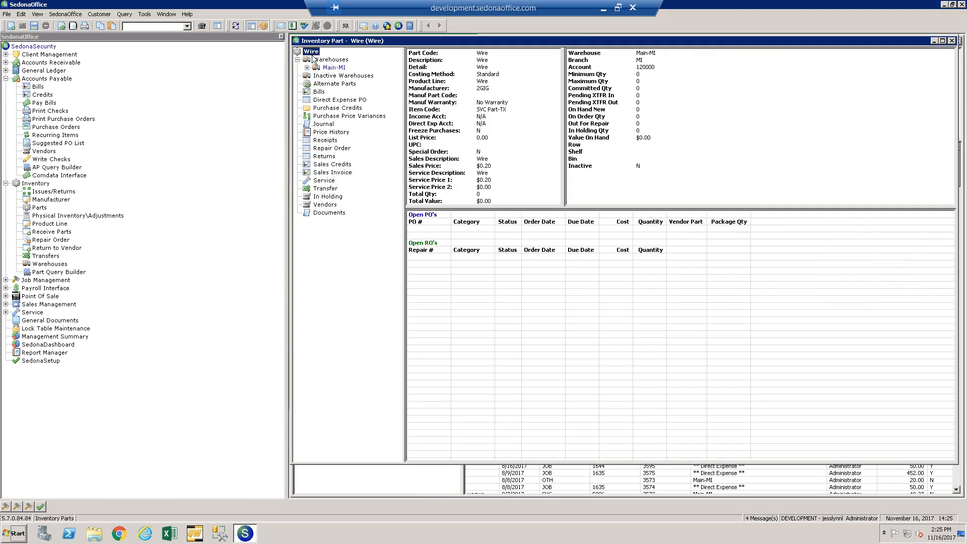
pyautogui.rightClick(312, 56)
pyautogui.click(333, 61)
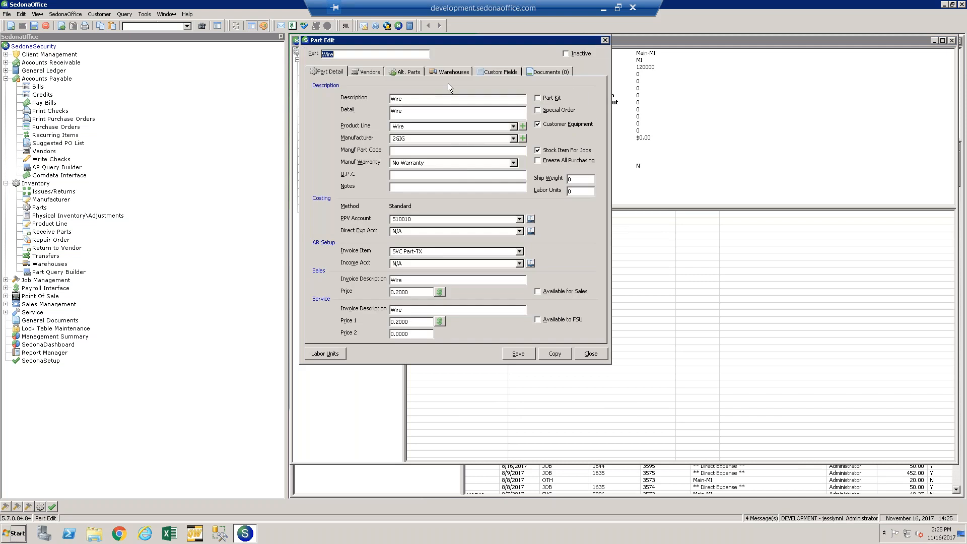
# Set the Wire part's standard cost in the Main-MI warehouse to 0.16, save the part and close its record
pyautogui.click(453, 72)
pyautogui.click(428, 95)
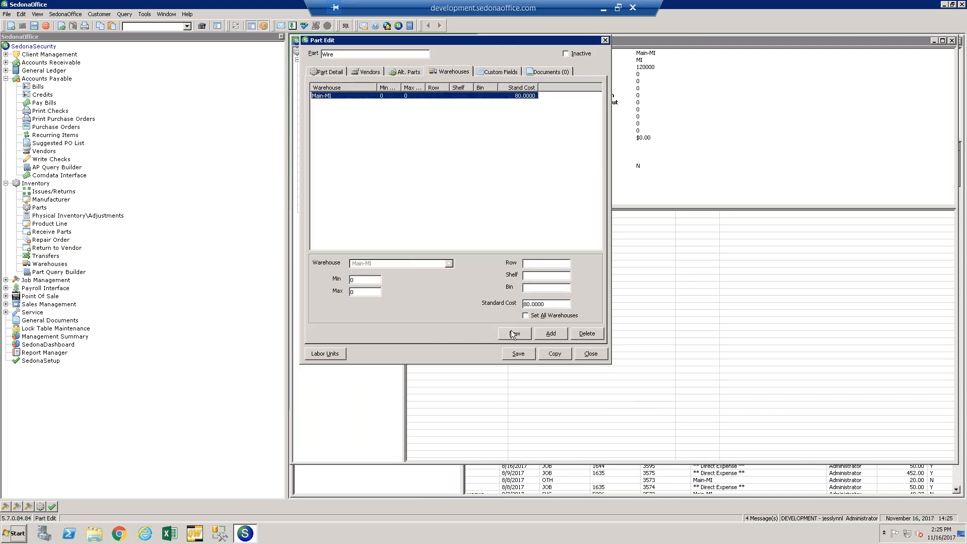
pyautogui.moveTo(549, 304); pyautogui.dragTo(442, 301)
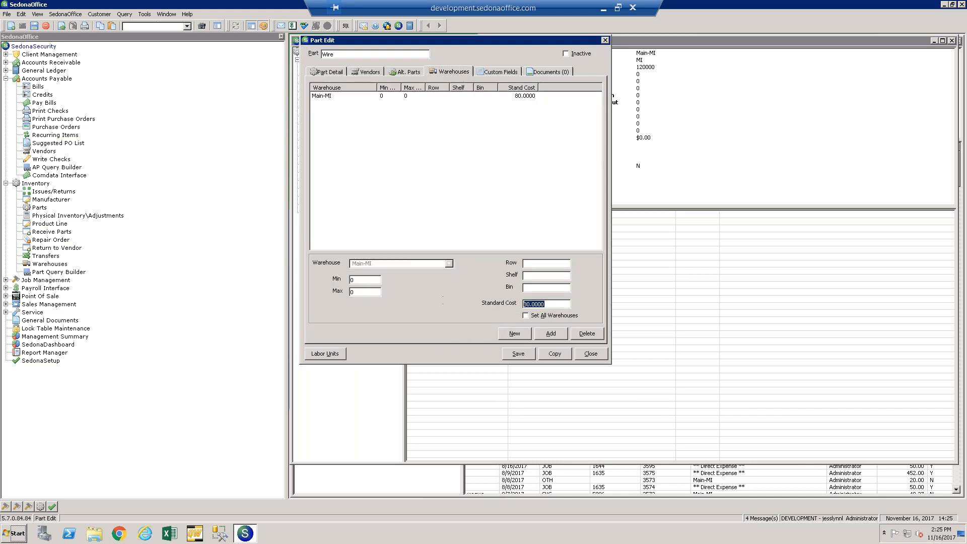
pyautogui.write('.16')
pyautogui.press('Tab')
pyautogui.click(549, 335)
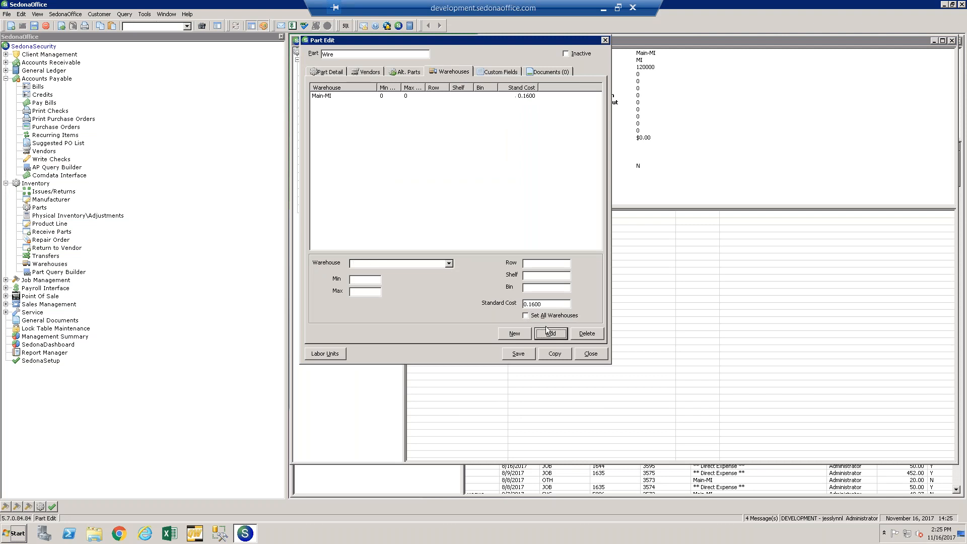
pyautogui.click(520, 355)
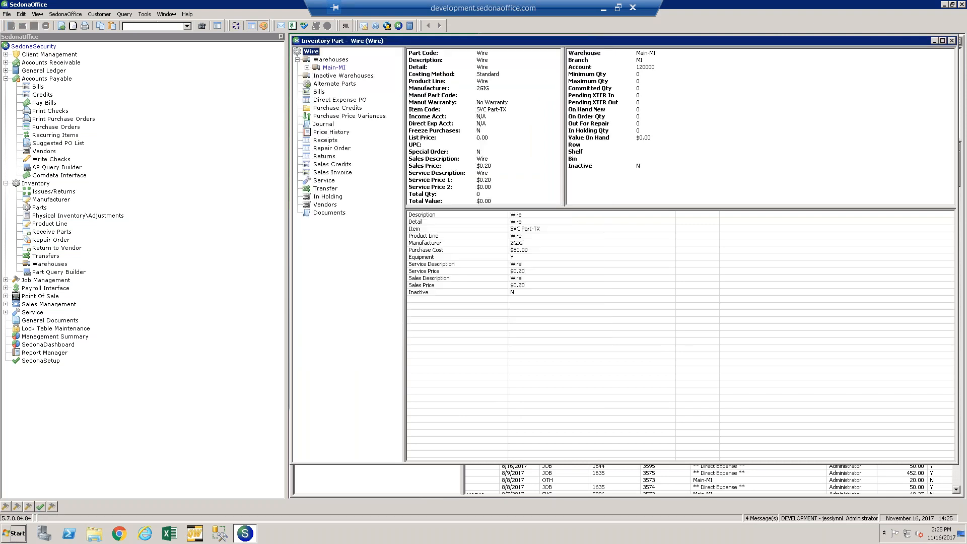
pyautogui.click(950, 42)
# Reopen the job's 11/16/2017 Tri-Ed receipt, set its reference to 123hjhjh and save it
pyautogui.doubleClick(555, 152)
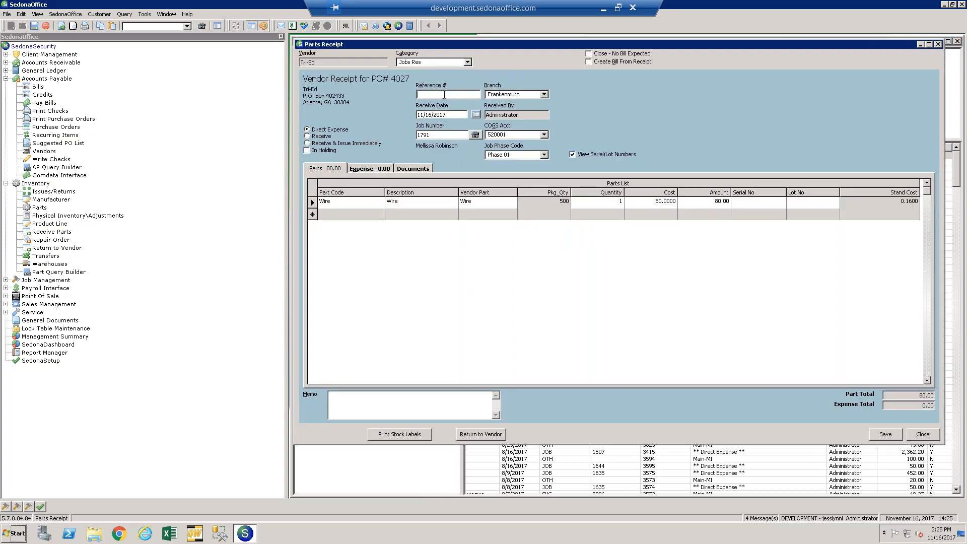
pyautogui.write('123')
pyautogui.click(885, 434)
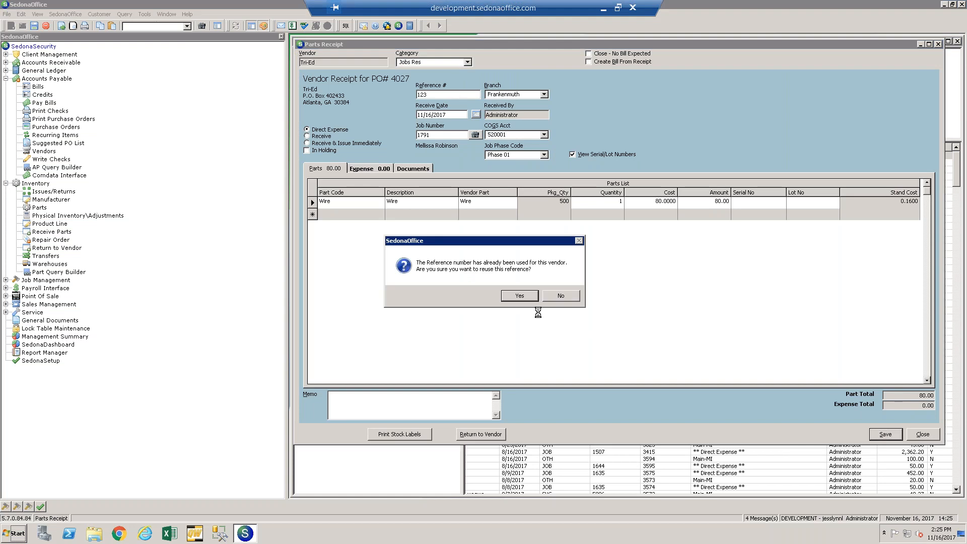
pyautogui.click(561, 297)
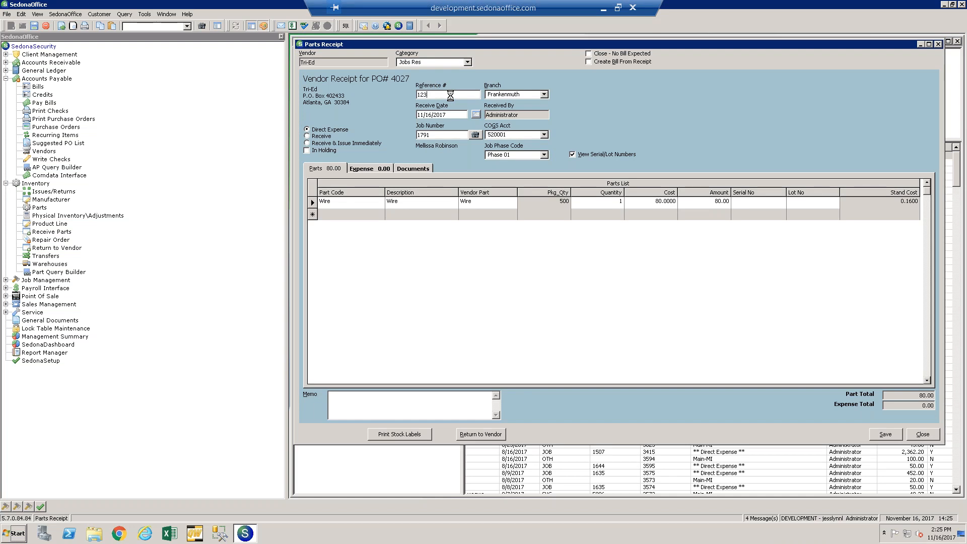
pyautogui.write('hjhjh')
pyautogui.click(888, 434)
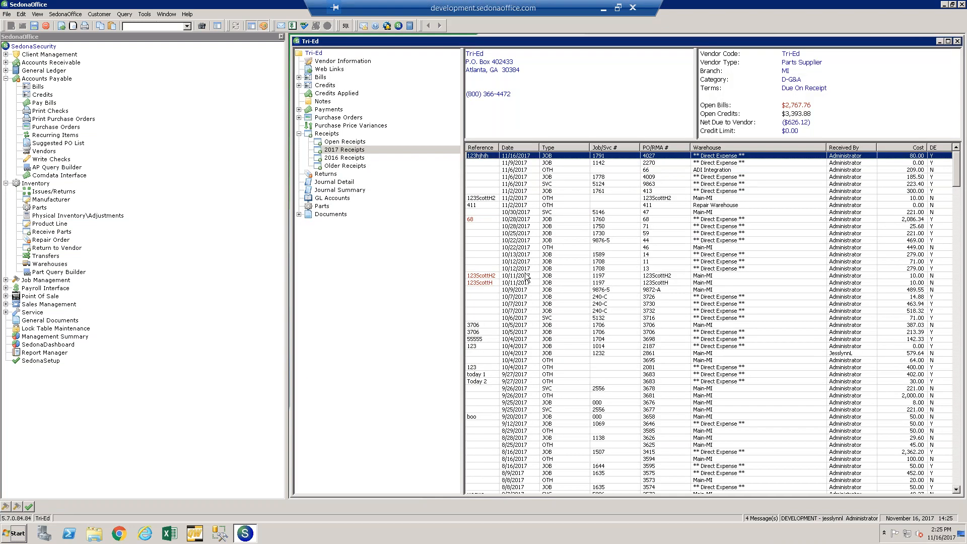
# Return to the job's costing screen, include WIP amounts and highlight the actual Parts cost
pyautogui.click(957, 41)
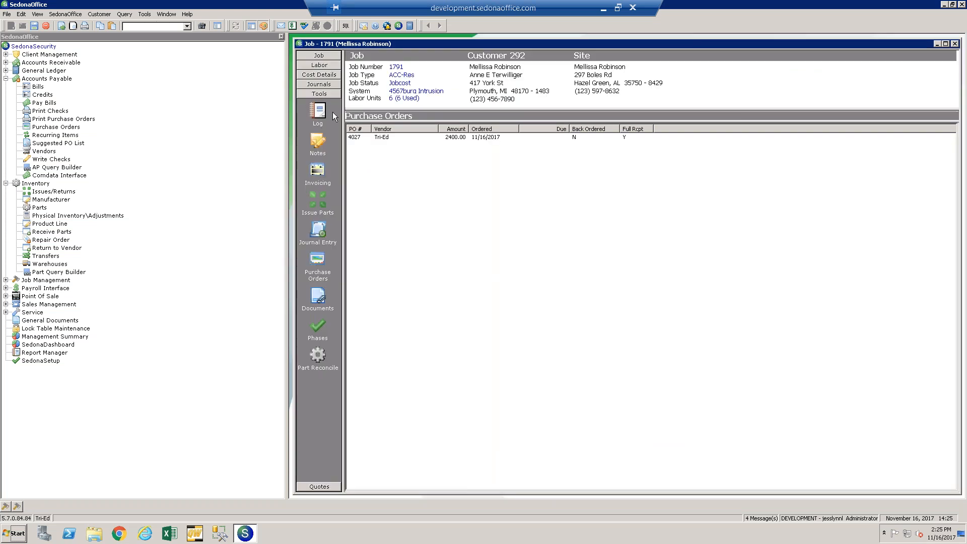
pyautogui.click(327, 56)
pyautogui.click(317, 362)
pyautogui.click(503, 357)
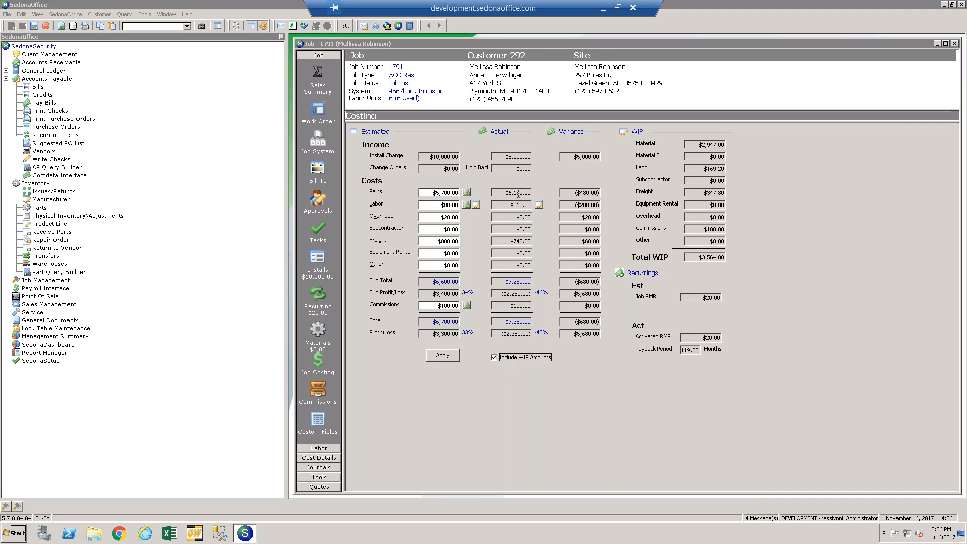
pyautogui.moveTo(506, 194); pyautogui.dragTo(553, 196)
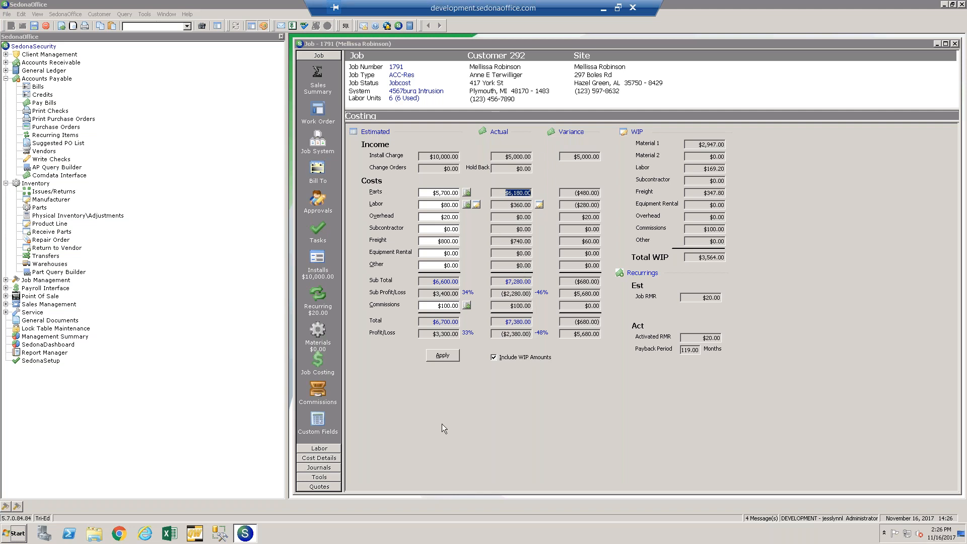
# View the job's issue and return cost details and highlight the Wire line
pyautogui.click(333, 459)
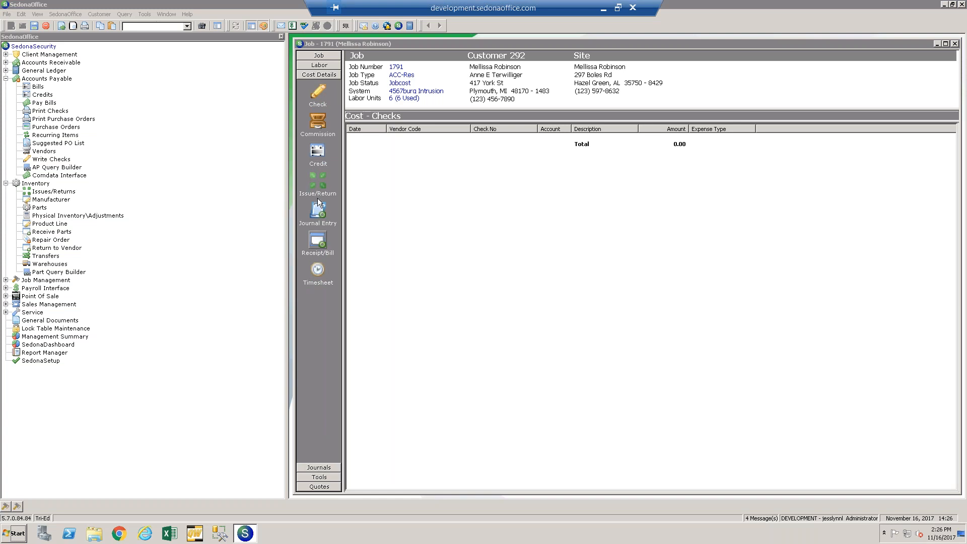
pyautogui.click(319, 180)
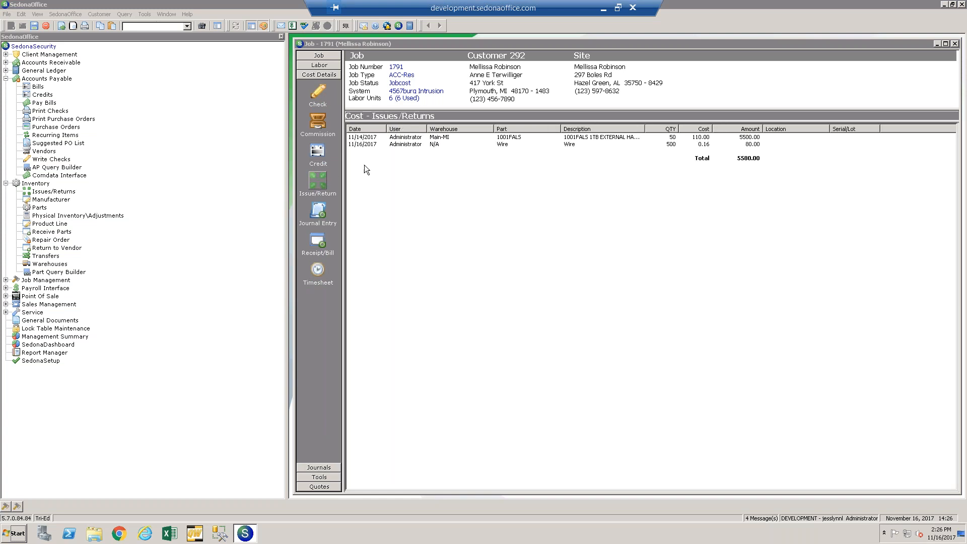
pyautogui.click(434, 146)
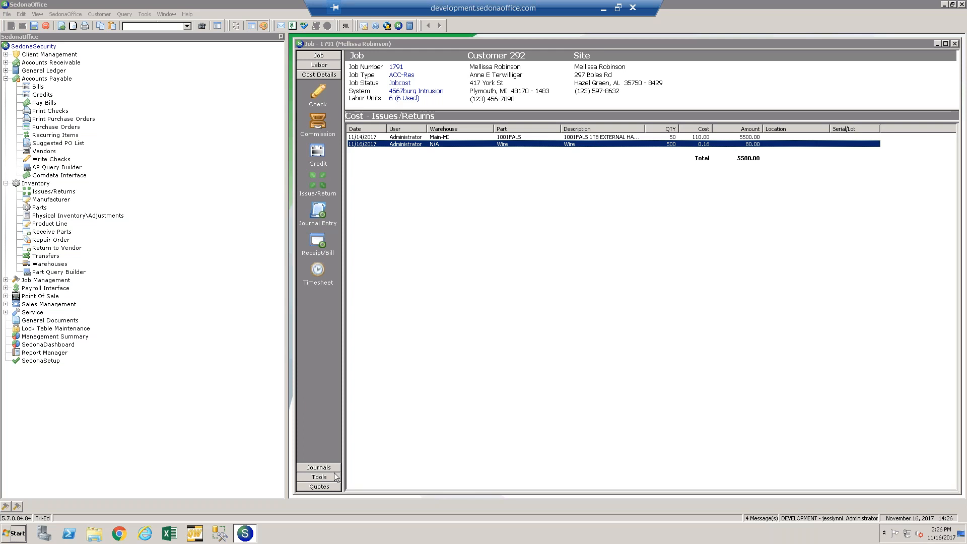
# Compare the open inventory receipts entry in the job's GL journal with the Wire line in its issue and return costs
pyautogui.click(322, 468)
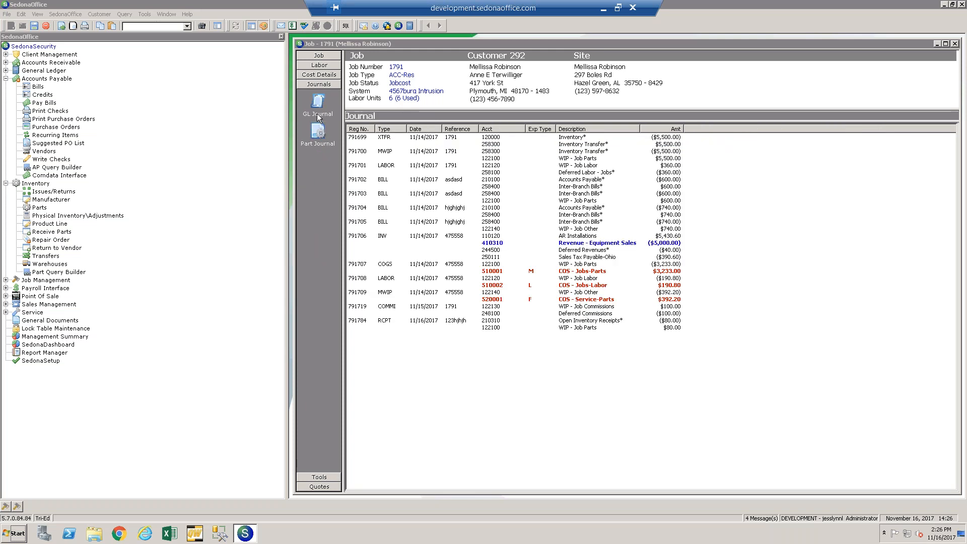
pyautogui.click(473, 322)
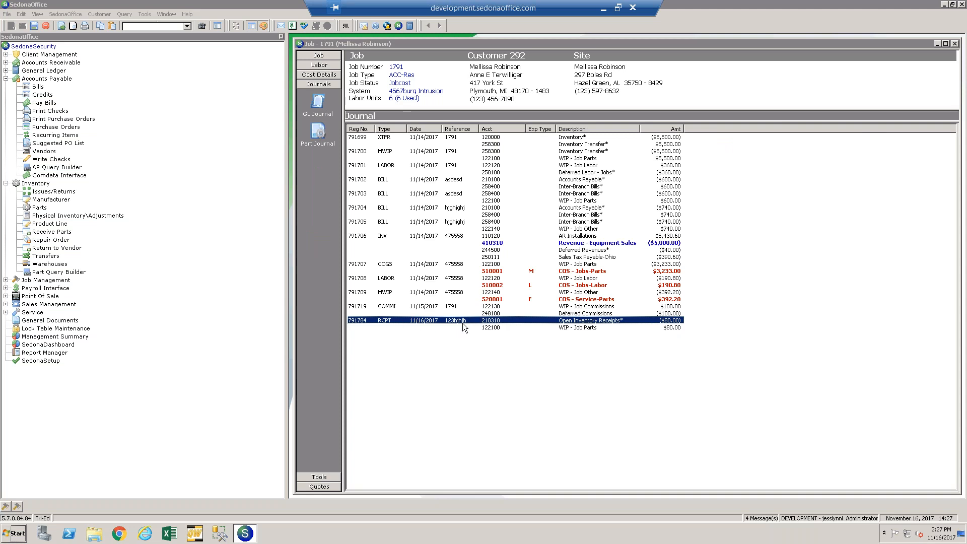
pyautogui.click(316, 76)
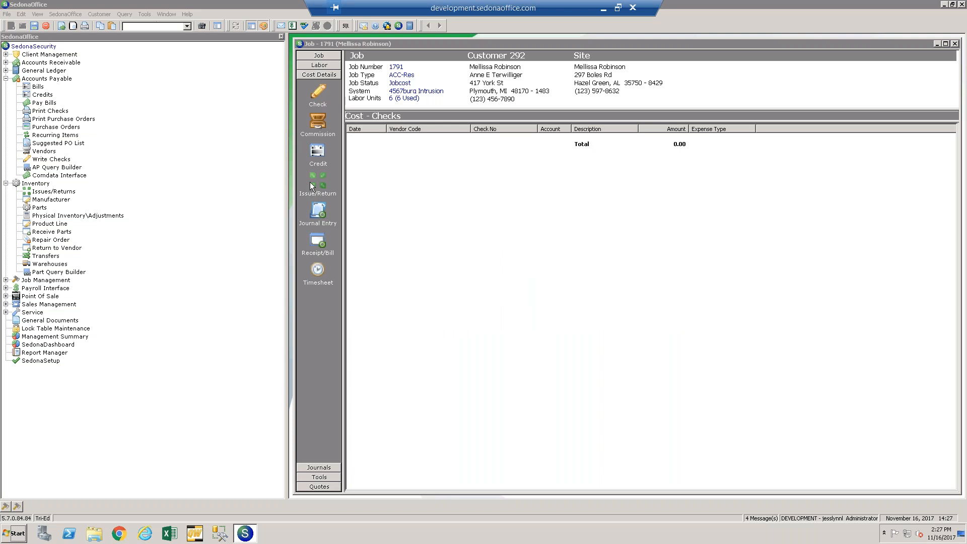
pyautogui.click(315, 179)
pyautogui.click(494, 144)
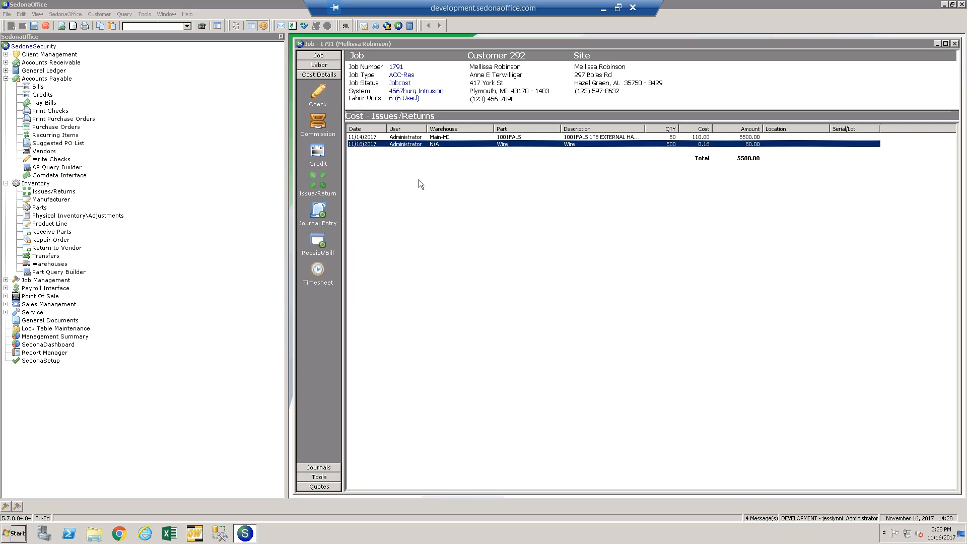
# Compare the job's costing figures and commission cost details with its GL journal entries
pyautogui.click(336, 57)
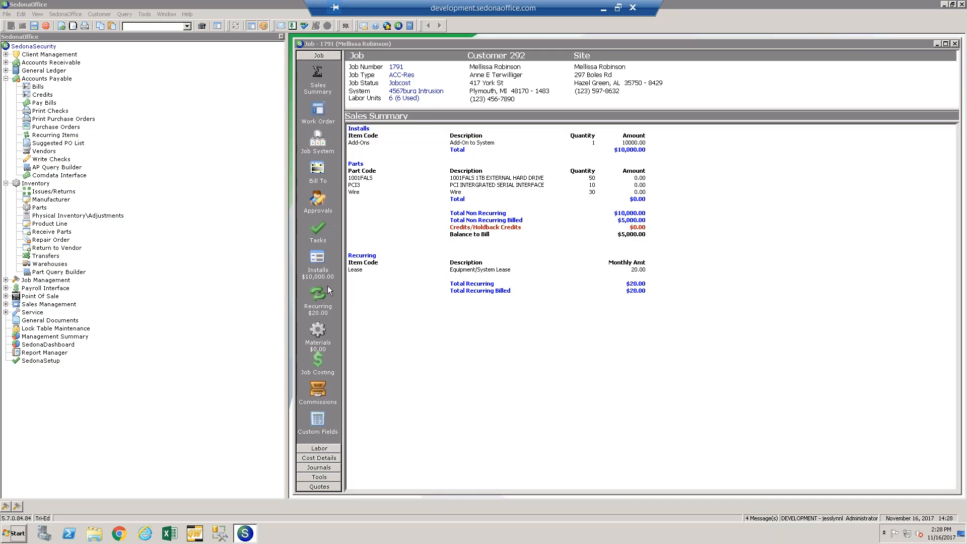
pyautogui.click(321, 363)
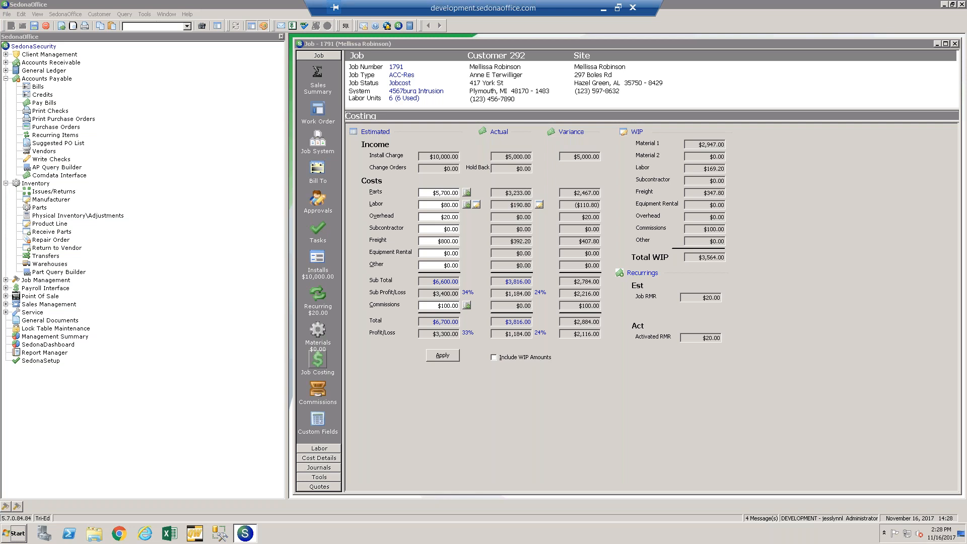
pyautogui.click(337, 458)
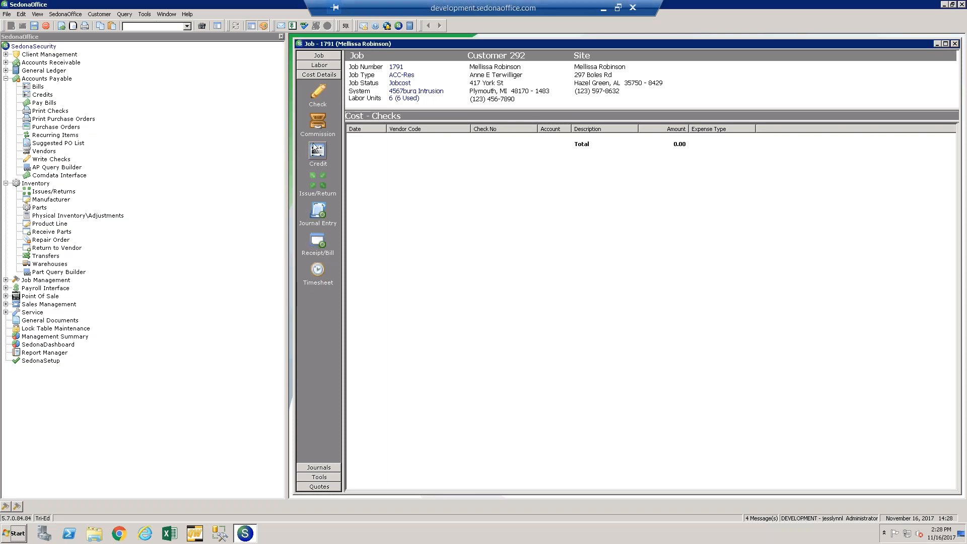
pyautogui.click(318, 122)
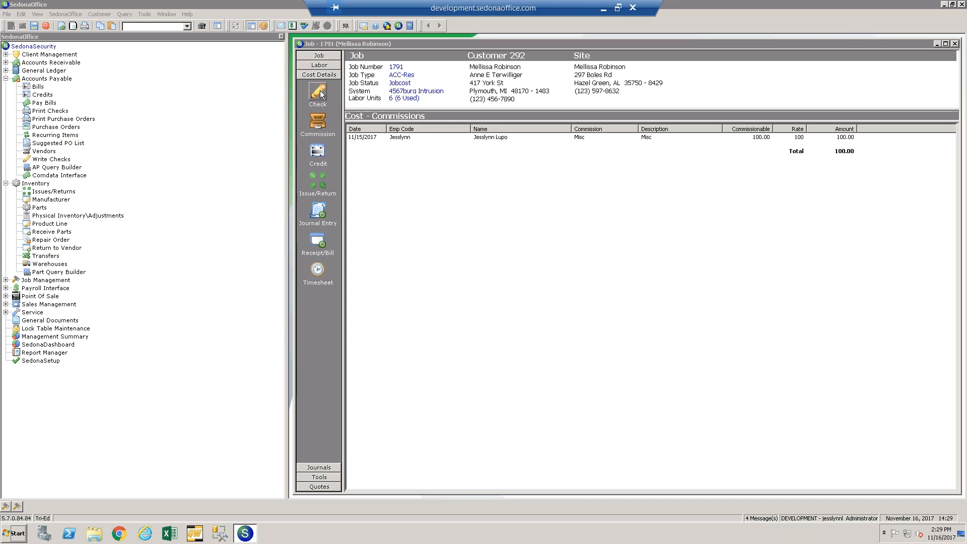
pyautogui.click(317, 469)
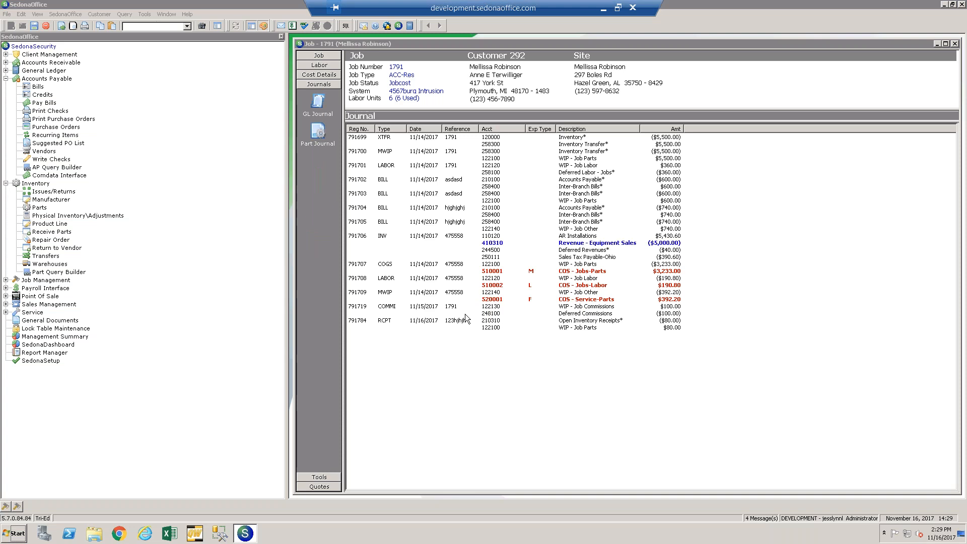
# Highlight the first accounts payable bill entry in the job's GL journal and open the job's cost details
pyautogui.click(386, 180)
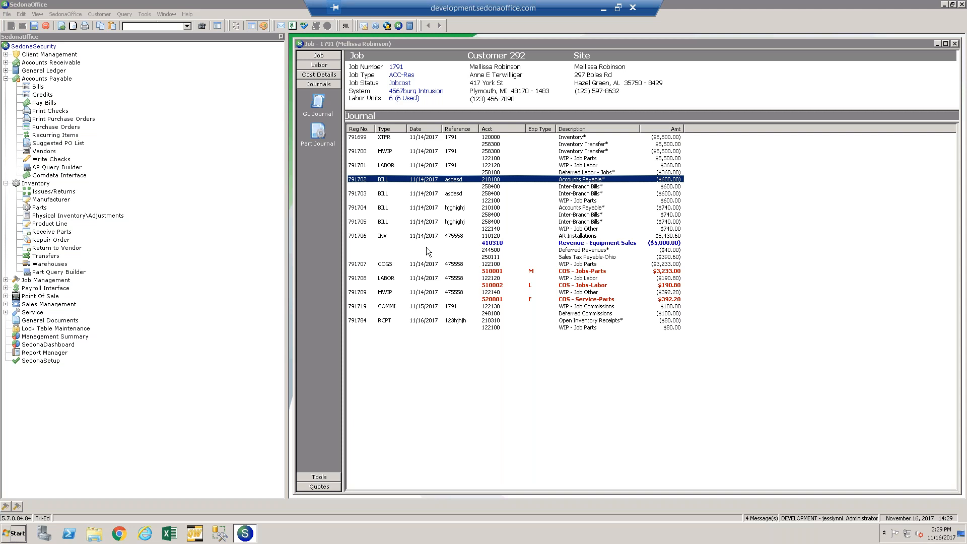
pyautogui.click(319, 75)
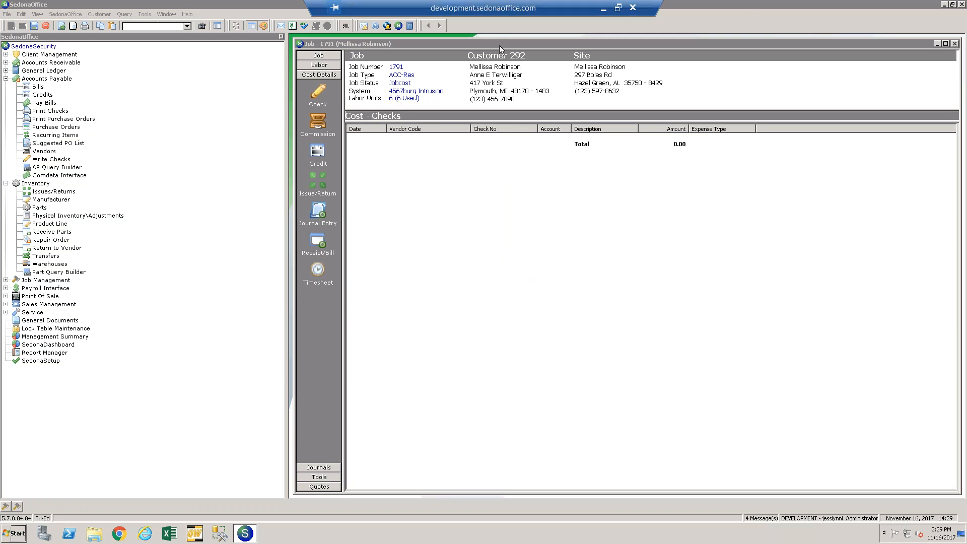
# Switch to the PowerPoint job costing presentation and review the Reports slide together with the Job Cost Summary example slide
pyautogui.click(602, 10)
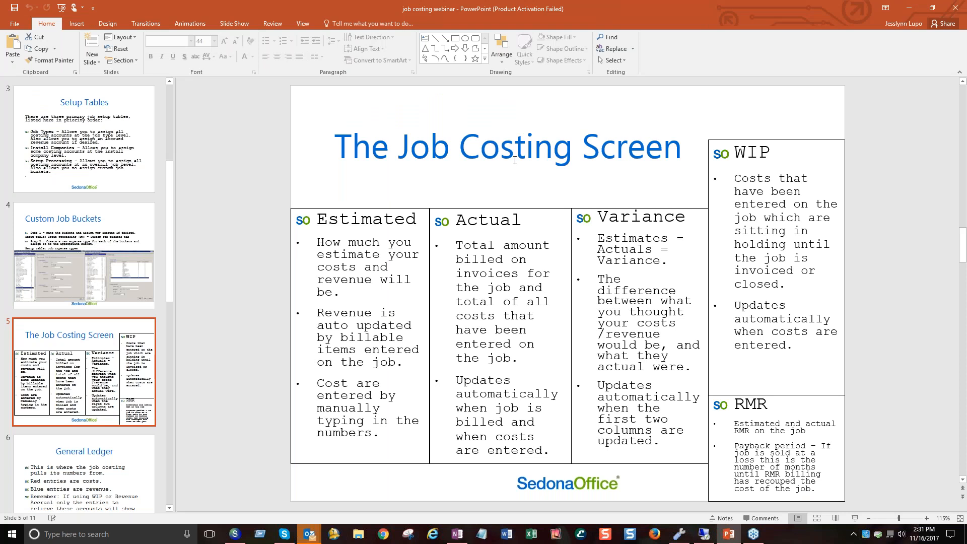
pyautogui.moveTo(169, 216); pyautogui.dragTo(163, 334)
pyautogui.click(126, 366)
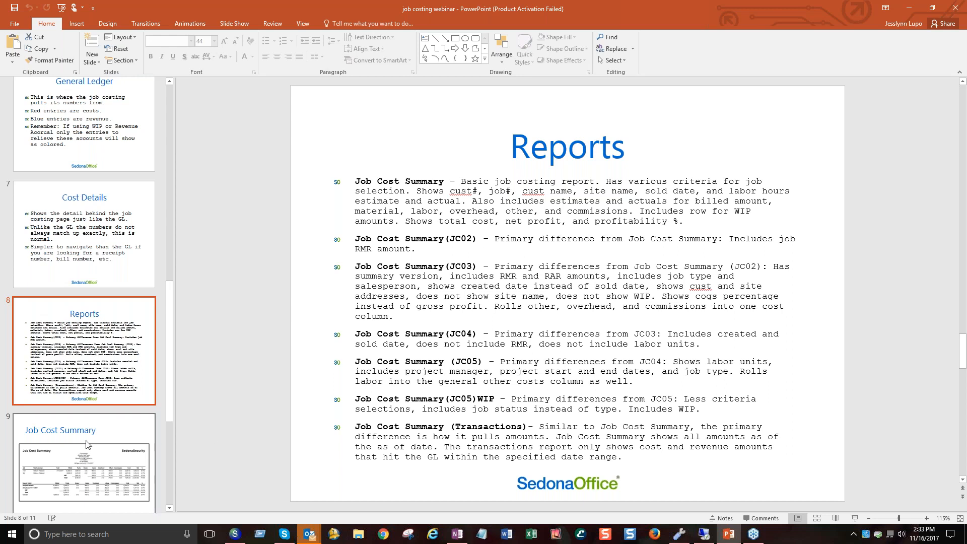
pyautogui.click(84, 443)
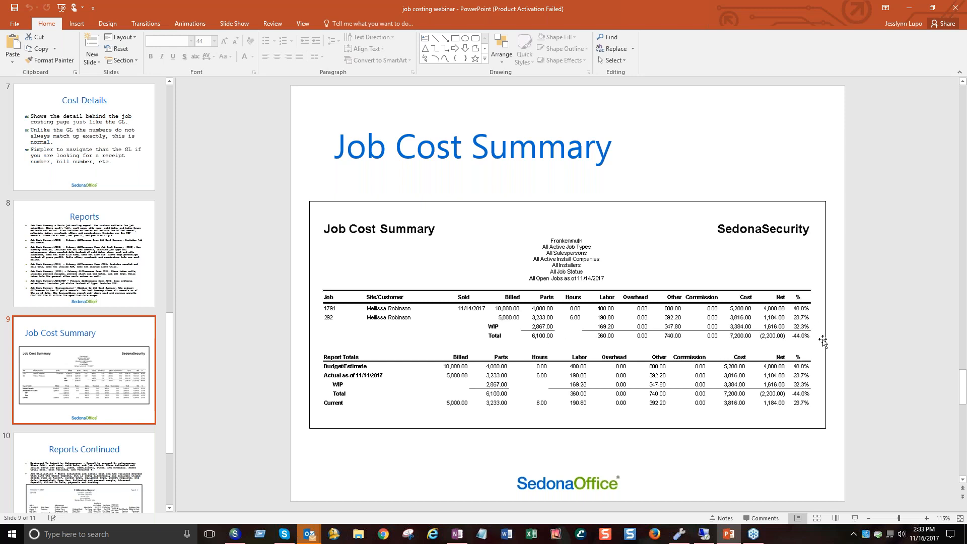
pyautogui.click(143, 256)
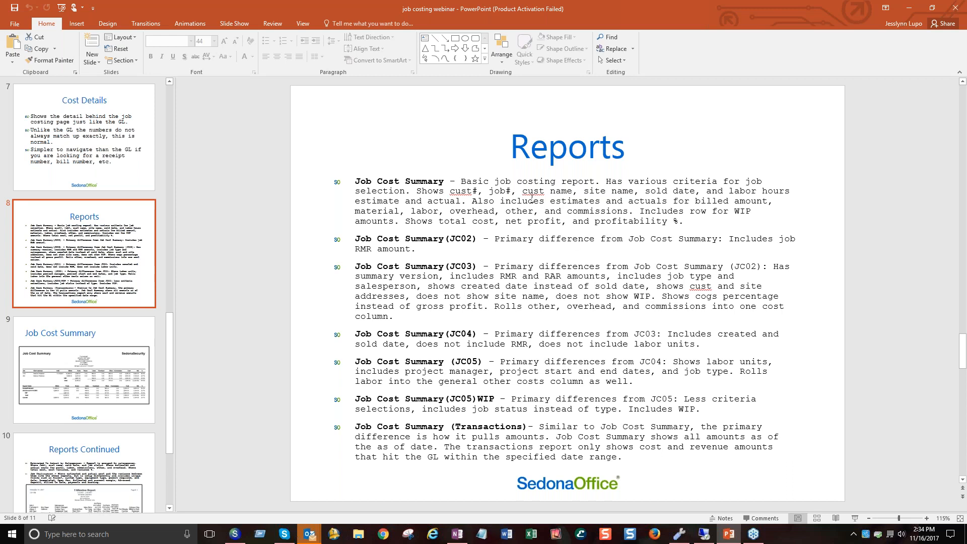
pyautogui.click(379, 302)
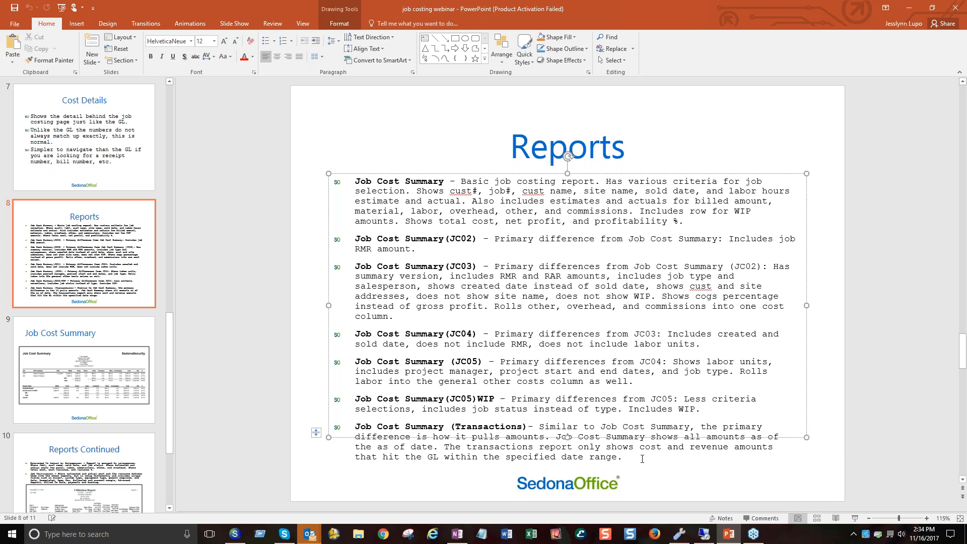
pyautogui.click(677, 475)
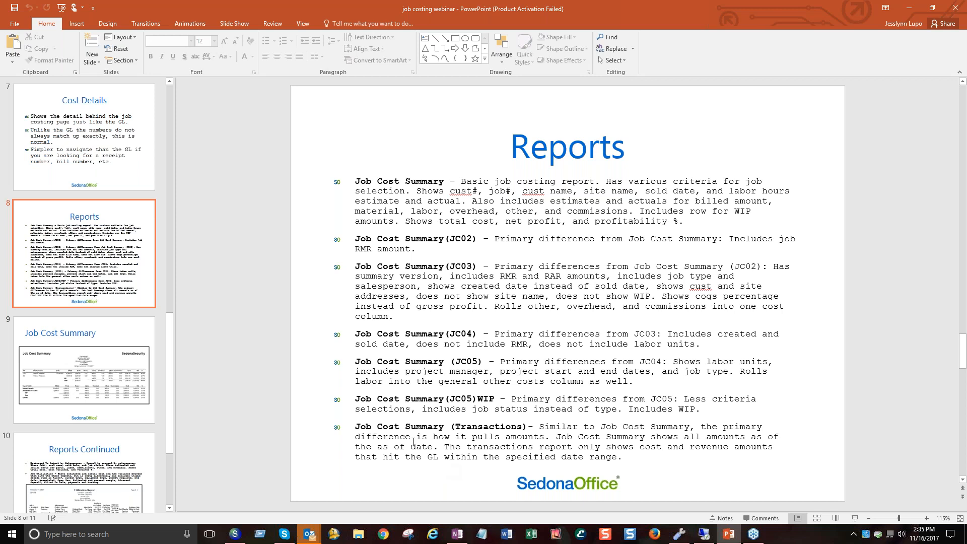
# Show the Reports Continued slide and the Job WIP Monthly Audit slide
pyautogui.moveTo(168, 327); pyautogui.dragTo(171, 391)
pyautogui.click(76, 315)
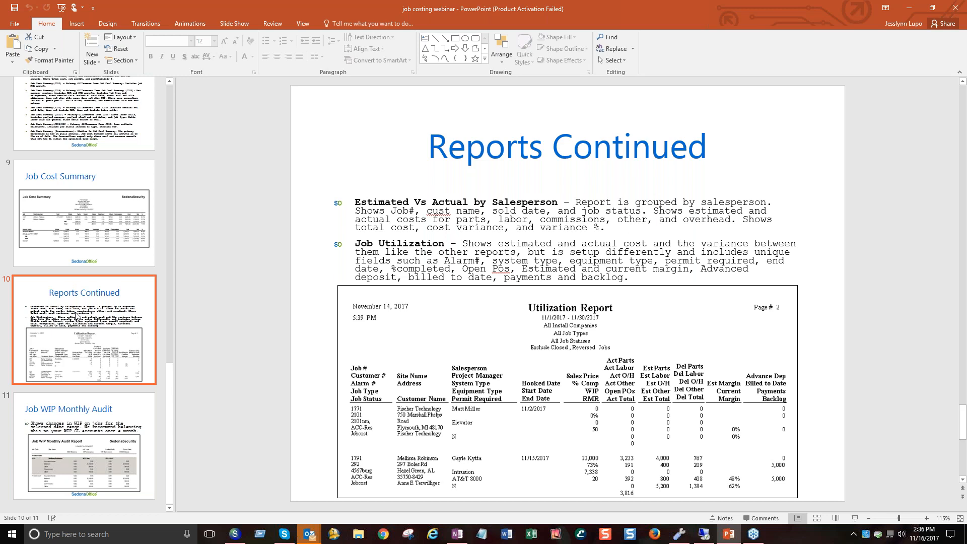
pyautogui.click(74, 443)
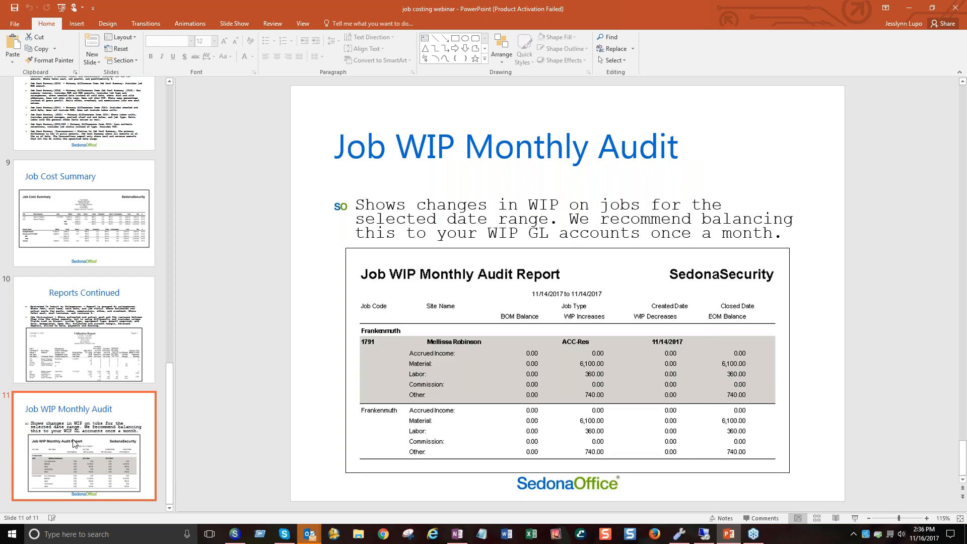
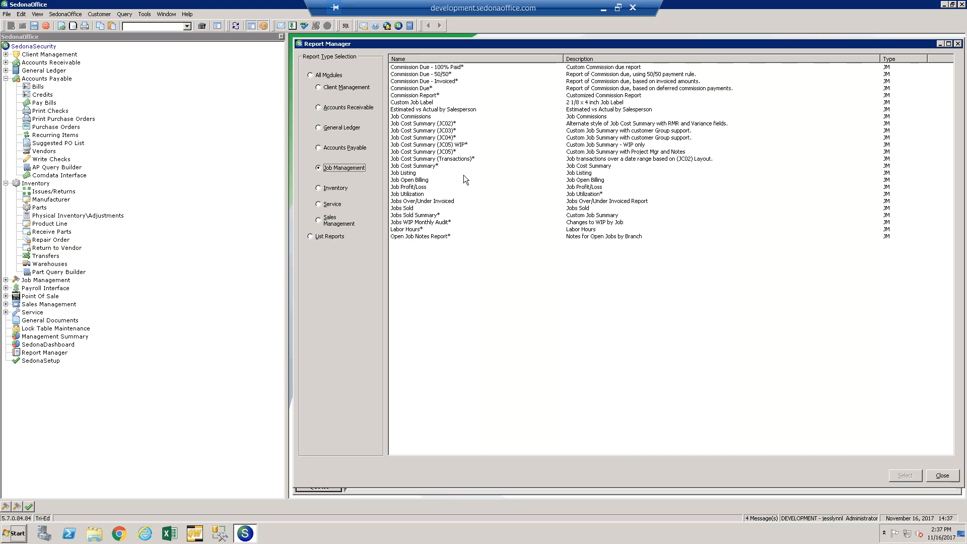
# Point out the Job Cost Summary variants, Estimated vs Actual by Salesperson and Jobs WIP Monthly Audit among the job management reports
pyautogui.click(436, 166)
pyautogui.click(428, 124)
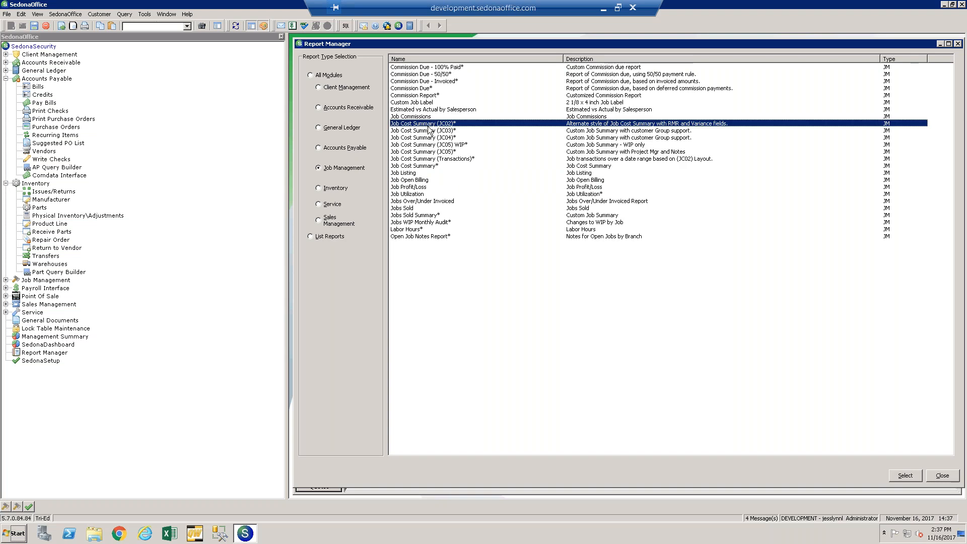
pyautogui.click(442, 131)
pyautogui.click(436, 139)
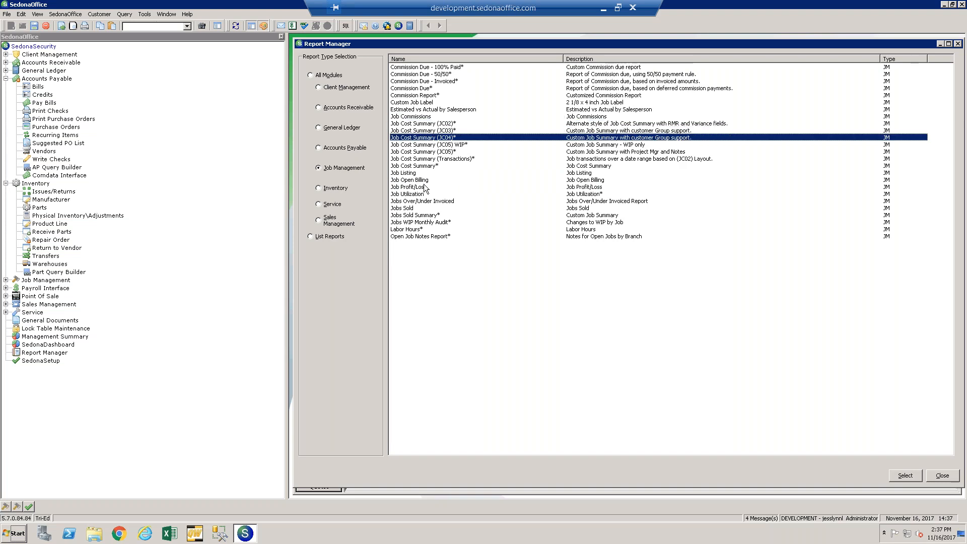
pyautogui.click(449, 110)
pyautogui.click(438, 223)
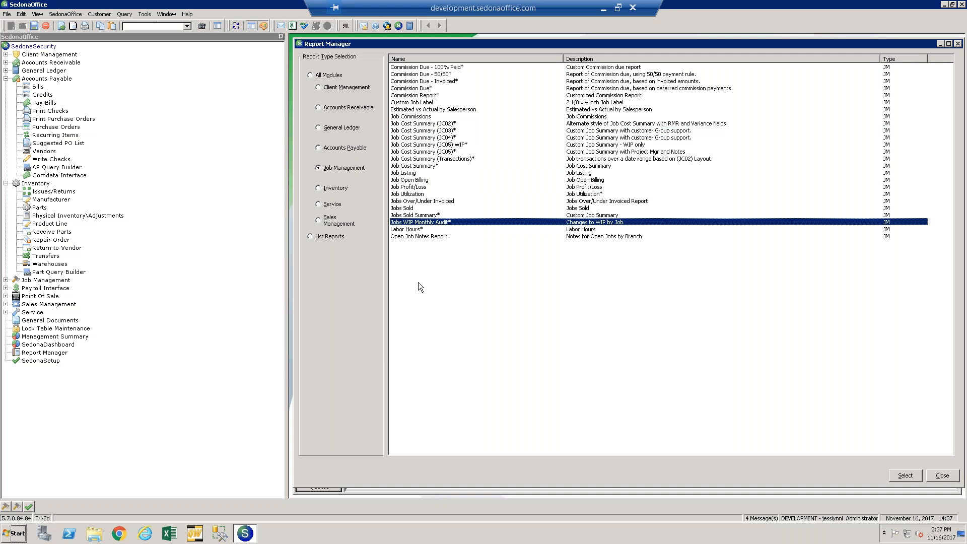
# Open the criteria for the standard Job Cost Summary report and reposition the criteria window
pyautogui.click(434, 167)
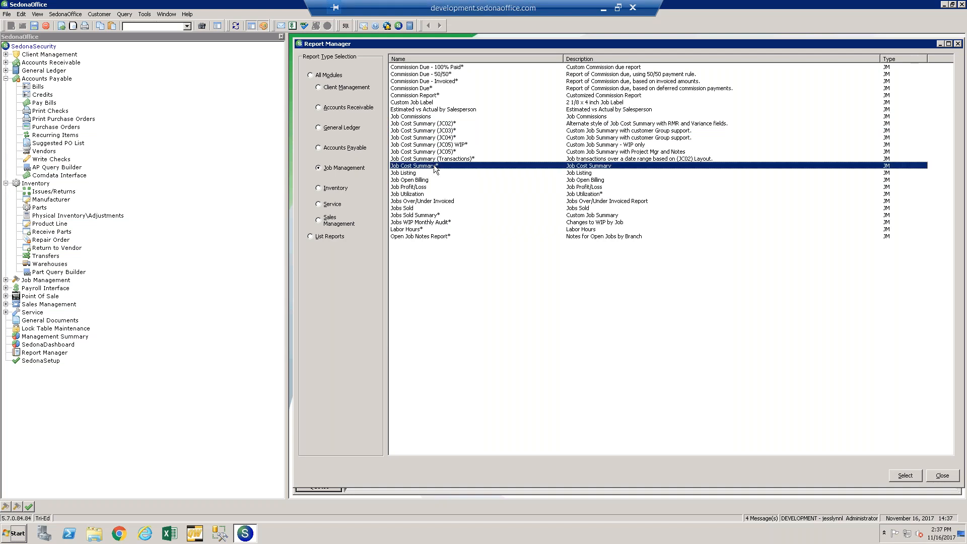
pyautogui.doubleClick(432, 165)
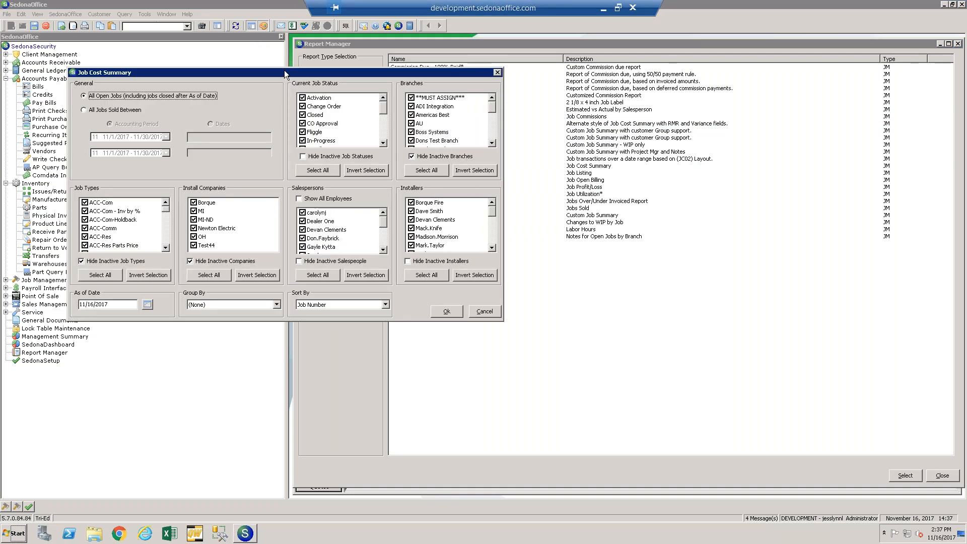
pyautogui.moveTo(282, 71); pyautogui.dragTo(420, 76)
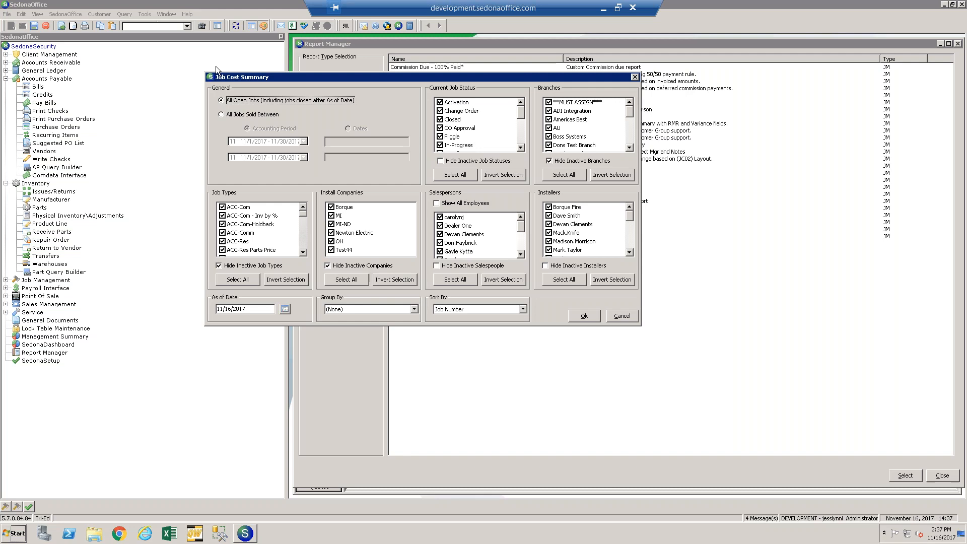
# Try limiting the report to jobs sold from accounting period 10/1/2017 - 10/31/2017, and return to all open jobs
pyautogui.click(222, 115)
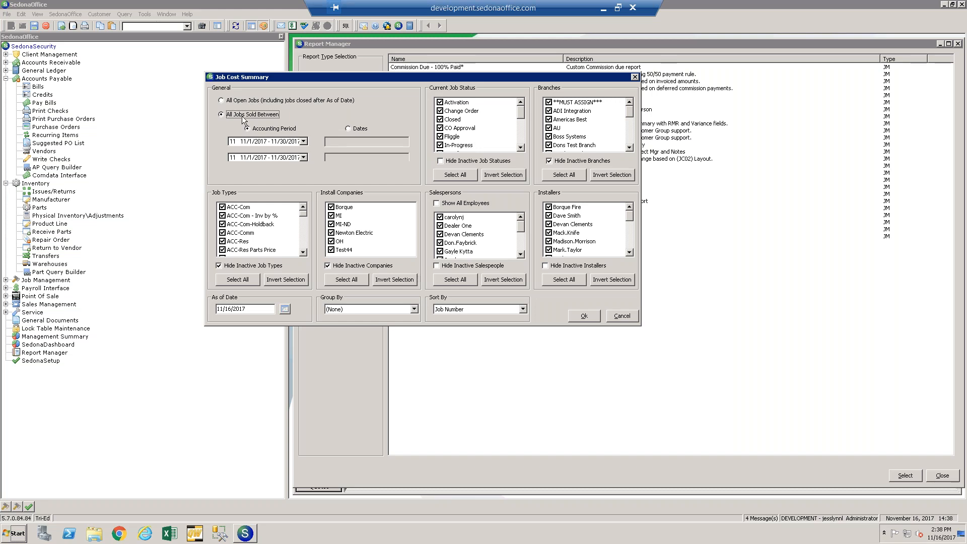
pyautogui.click(303, 158)
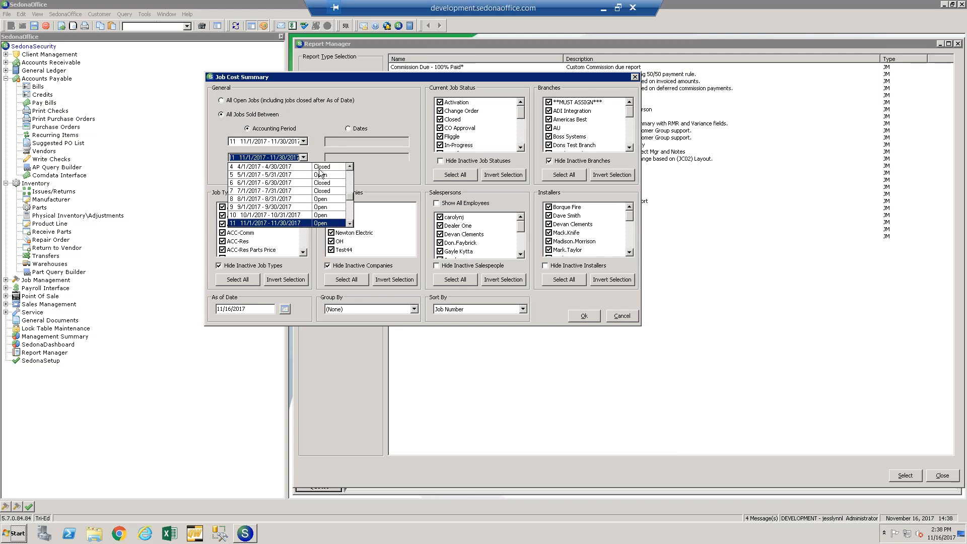
pyautogui.click(318, 154)
pyautogui.click(303, 143)
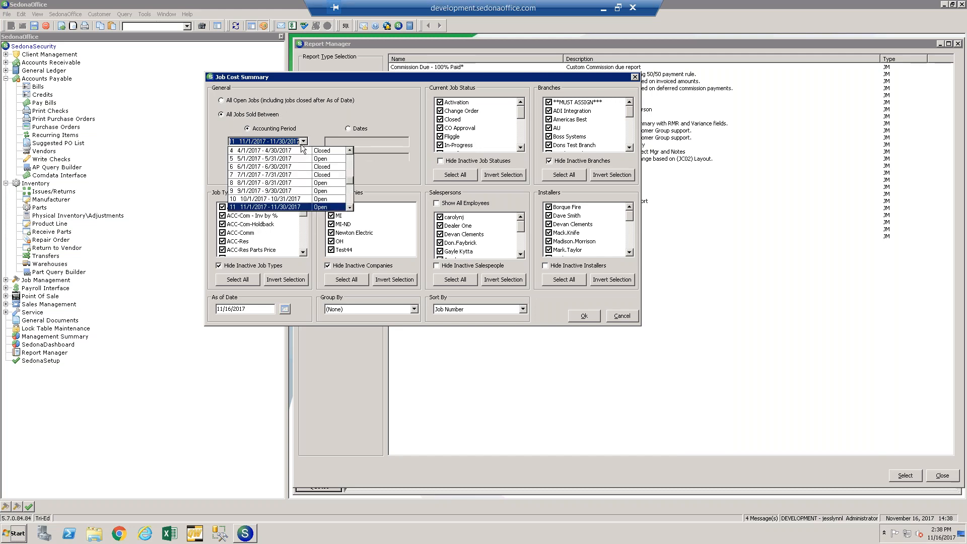
pyautogui.click(278, 199)
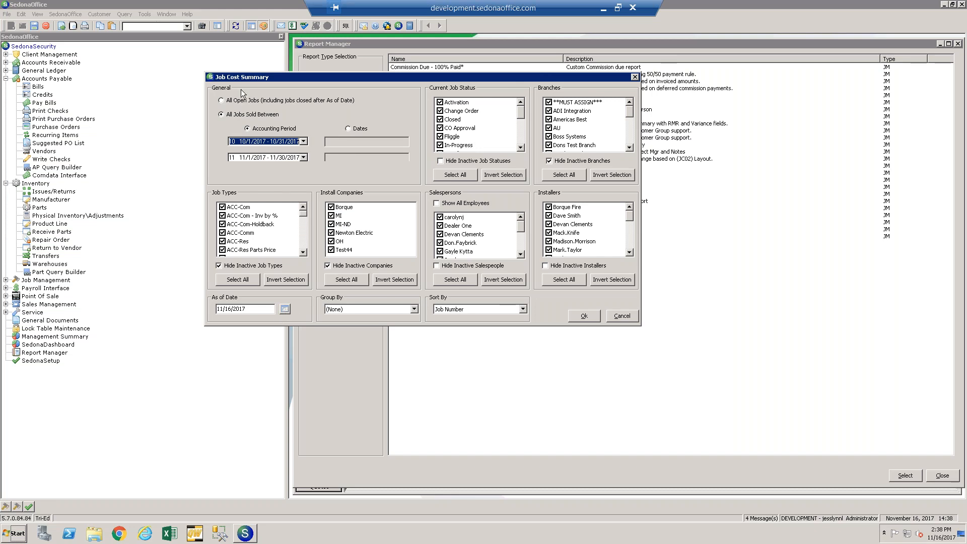
pyautogui.click(220, 101)
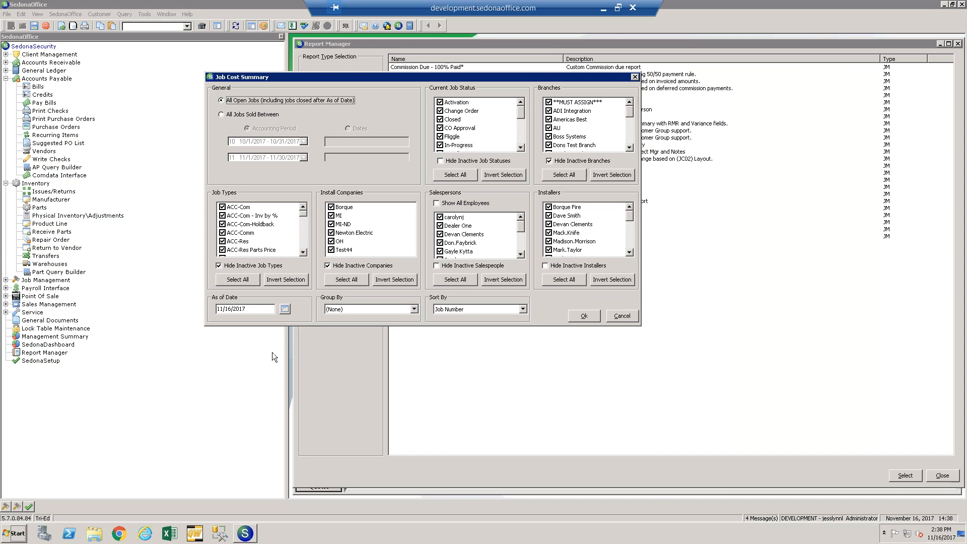
# Set the as-of date to 11/1/2017, check the grouping and sorting options, and generate the report ungrouped and sorted by job number
pyautogui.click(285, 309)
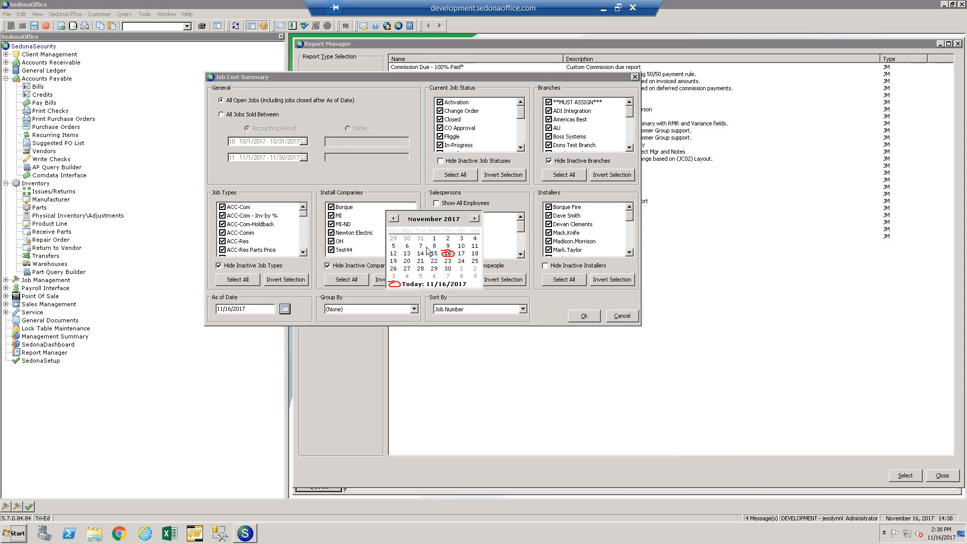
pyautogui.click(434, 239)
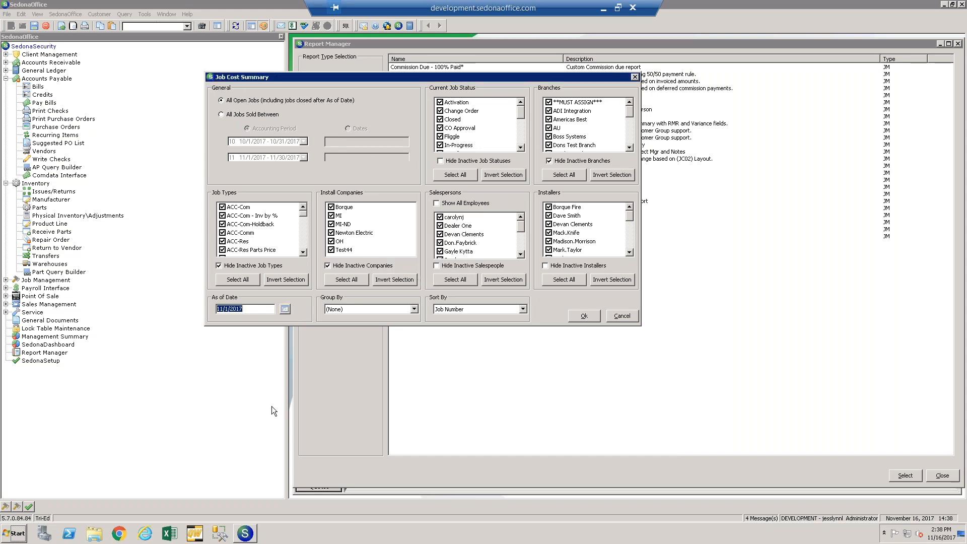
pyautogui.click(414, 309)
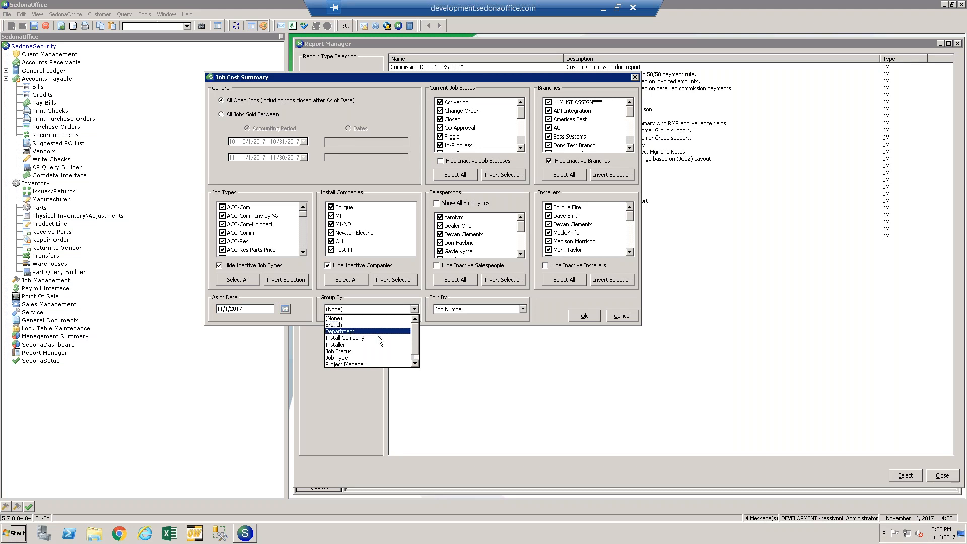
pyautogui.click(375, 300)
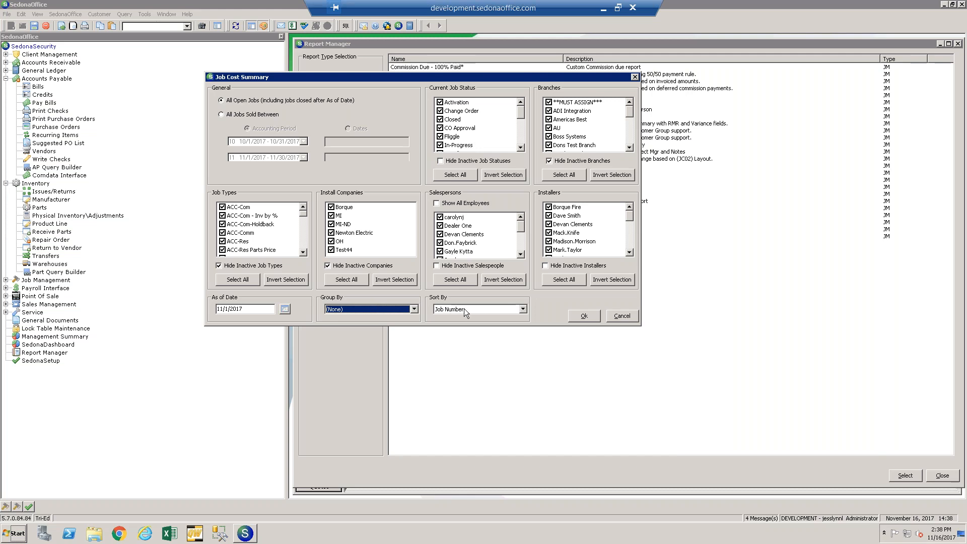
pyautogui.click(523, 308)
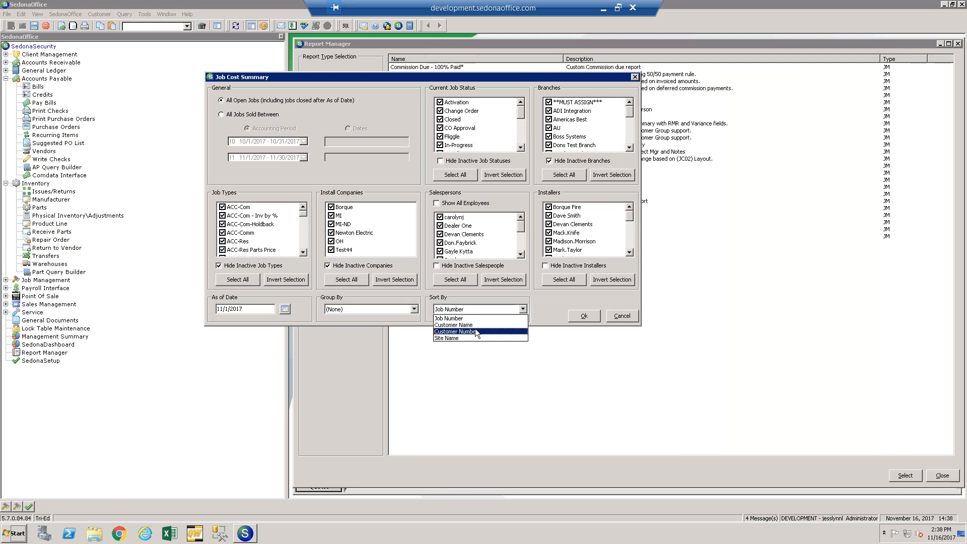
pyautogui.click(527, 311)
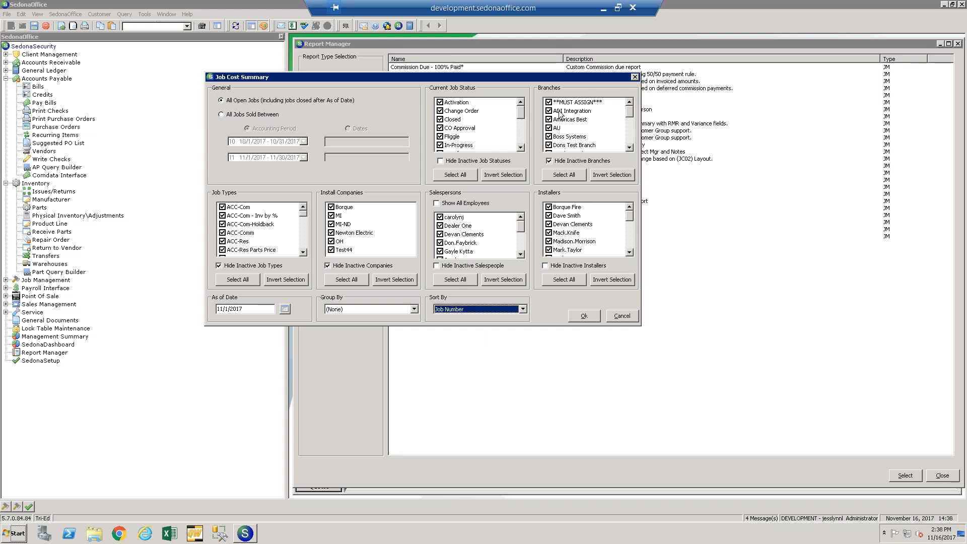
pyautogui.click(585, 317)
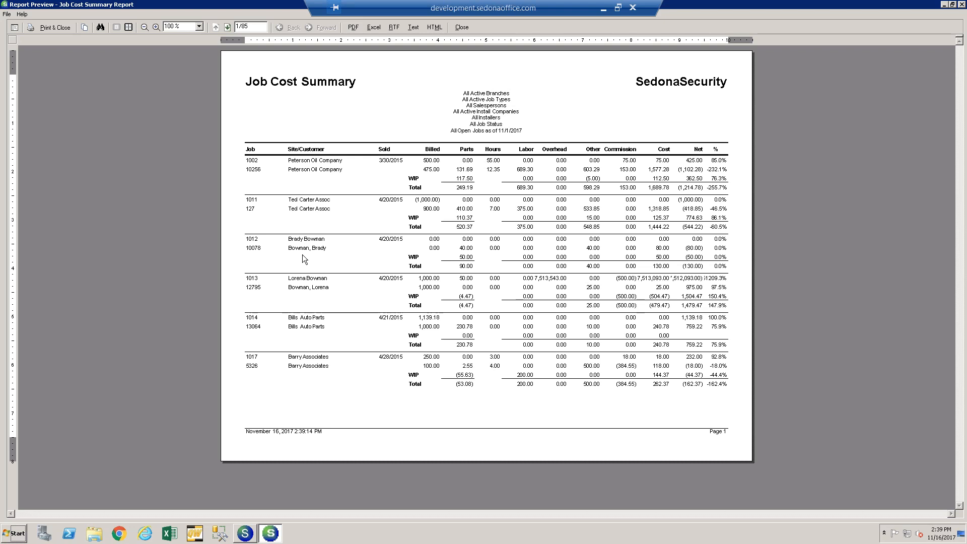
# View the report totals on page 85 of the Job Cost Summary and close the preview
pyautogui.click(254, 28)
pyautogui.write('85')
pyautogui.press('Return')
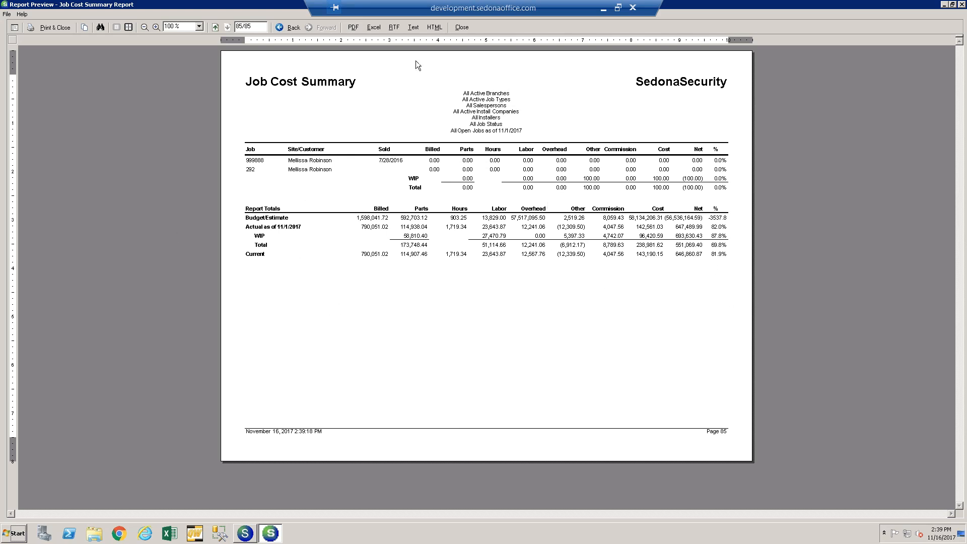
pyautogui.click(460, 27)
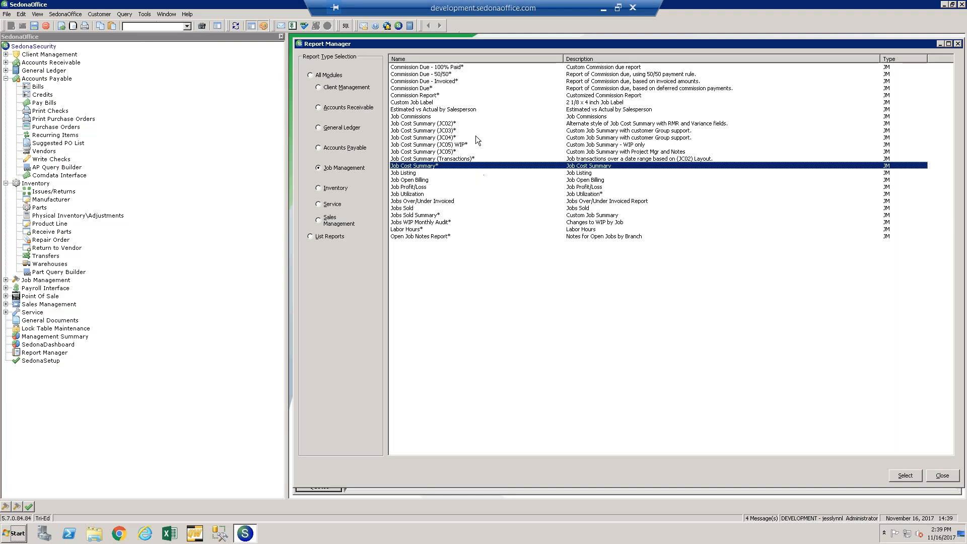
# Look at the criteria for the Job Cost Summary (JC03) and (JC04) reports, and highlight Job Cost Summary (JC05)
pyautogui.click(457, 132)
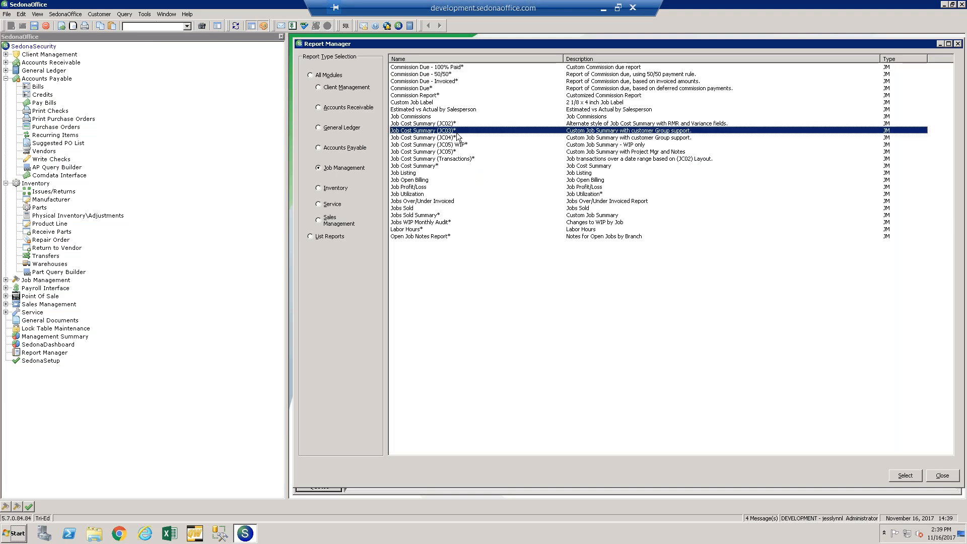
pyautogui.doubleClick(457, 133)
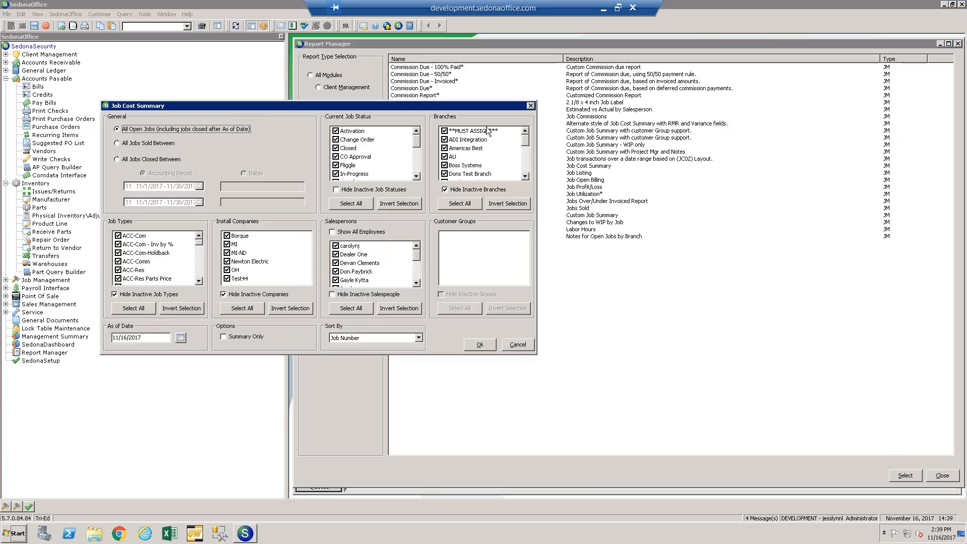
pyautogui.click(530, 104)
pyautogui.doubleClick(456, 137)
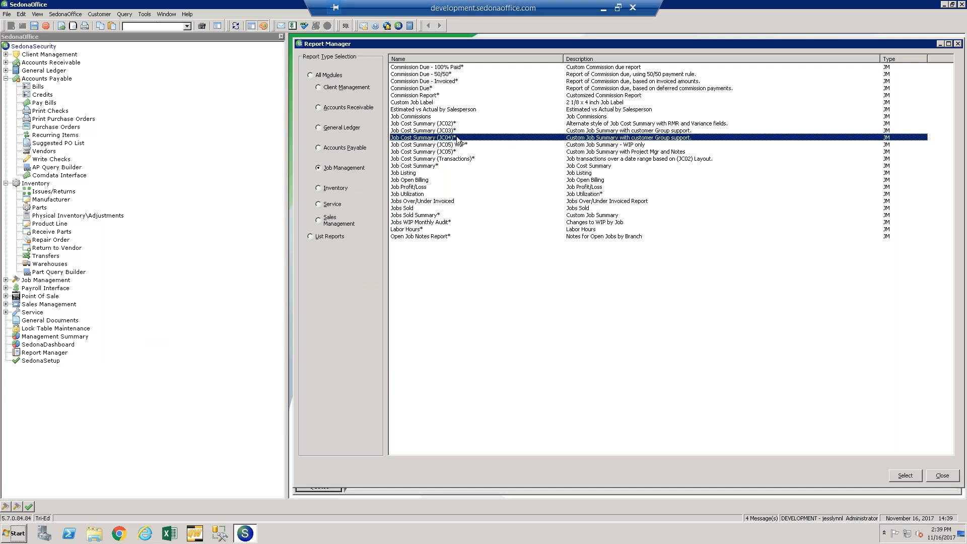
pyautogui.click(558, 129)
pyautogui.click(447, 151)
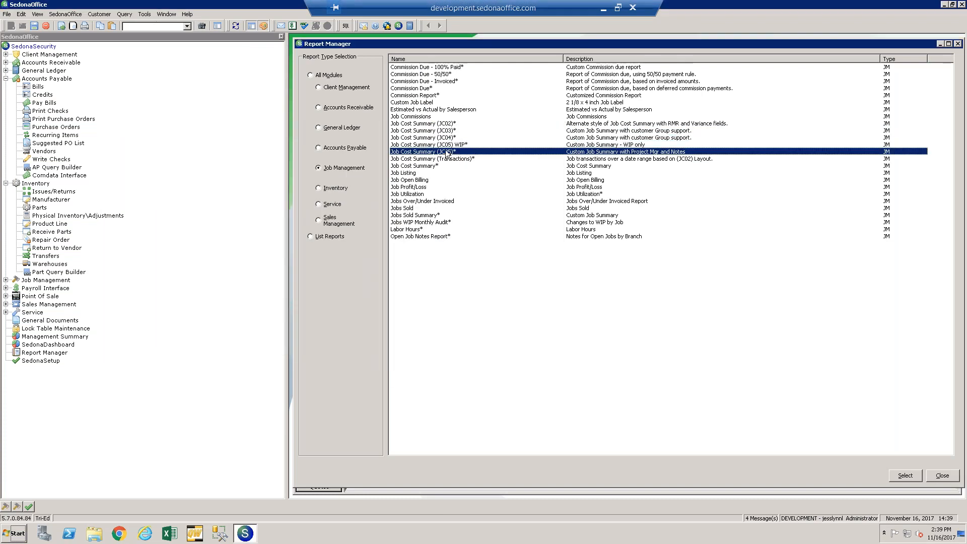
# Look at the criteria for the Job Cost Summary (JC05) and Job Cost Summary (Transactions) reports, closing each without running it
pyautogui.doubleClick(447, 152)
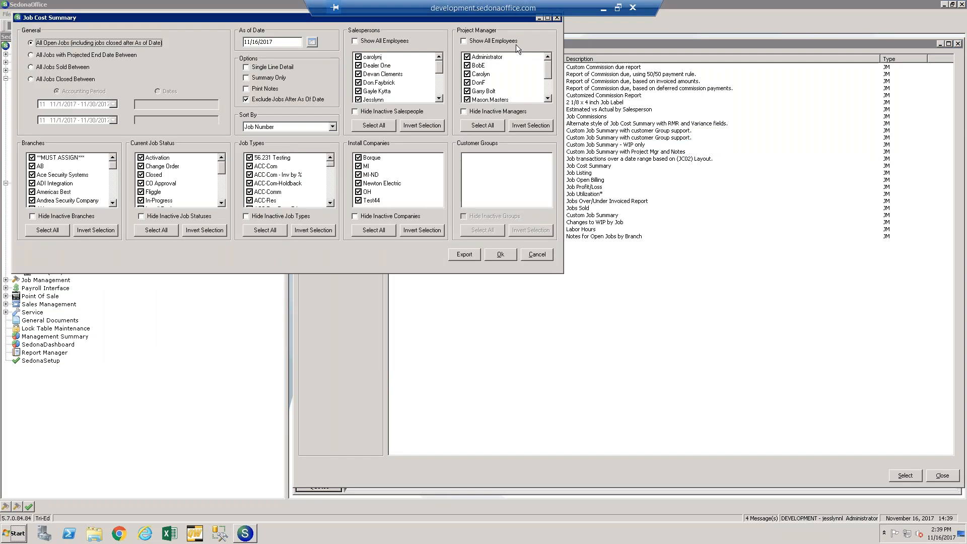
pyautogui.click(558, 17)
pyautogui.click(452, 159)
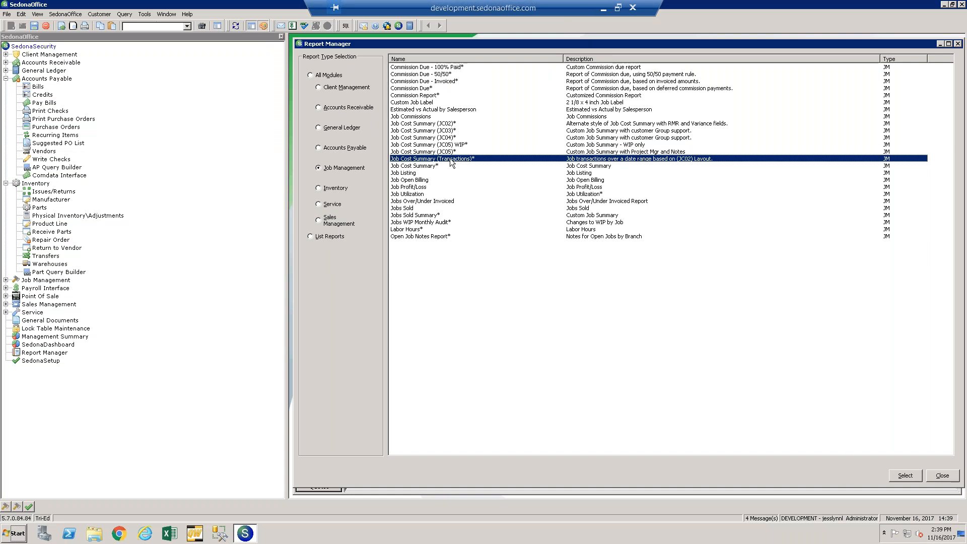
pyautogui.doubleClick(452, 159)
pyautogui.click(558, 18)
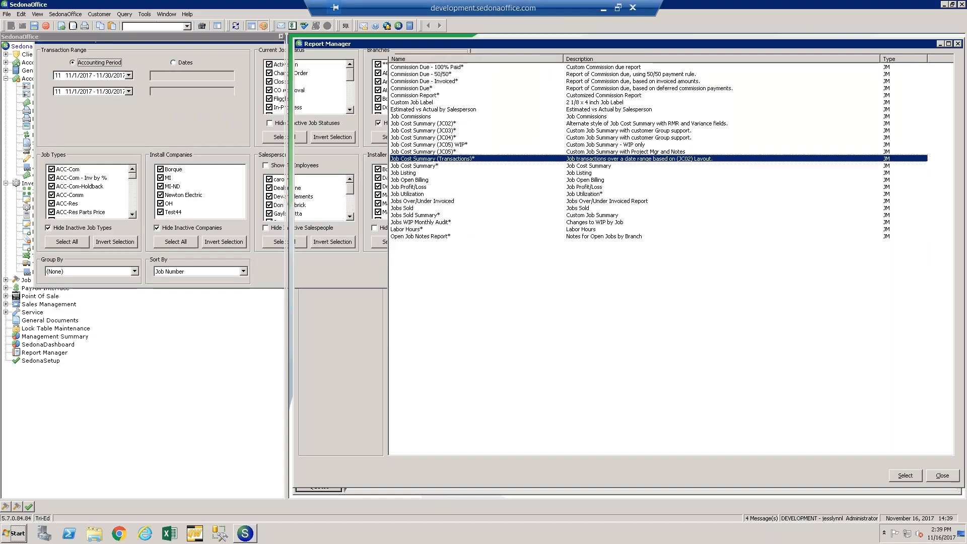
# Generate the Estimated vs Actual by Salesperson report for 11/1/2017 to 11/30/2017, all departments and salespeople, and close the preview
pyautogui.click(436, 110)
pyautogui.doubleClick(436, 110)
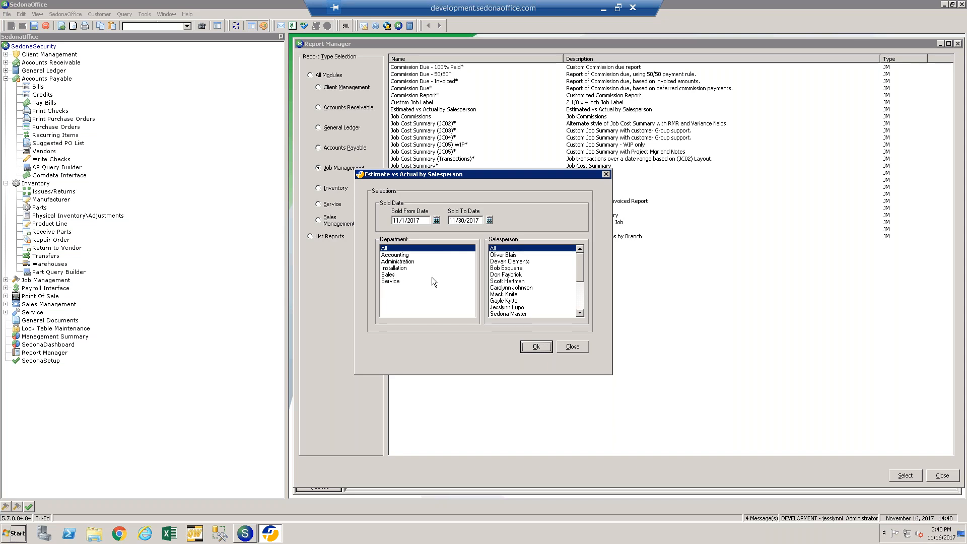
pyautogui.click(549, 348)
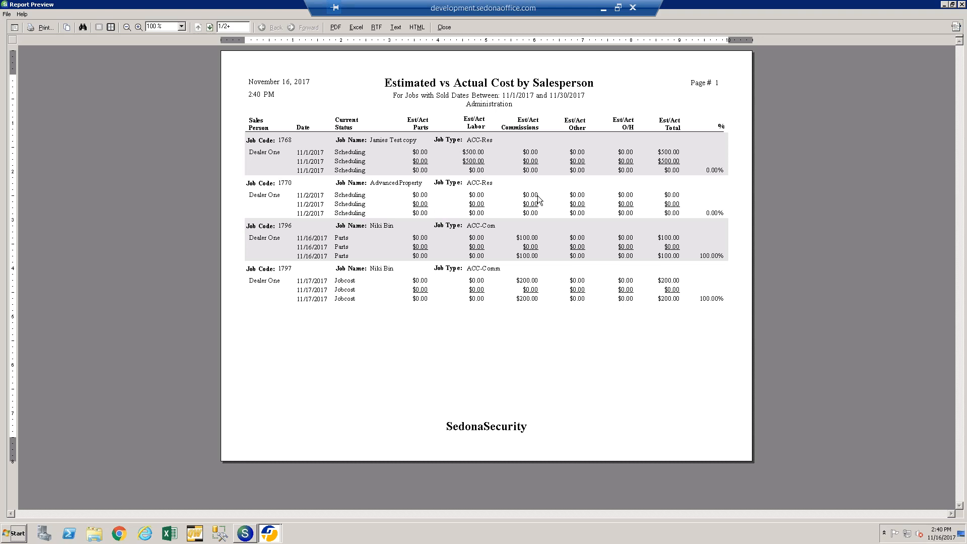
pyautogui.click(444, 27)
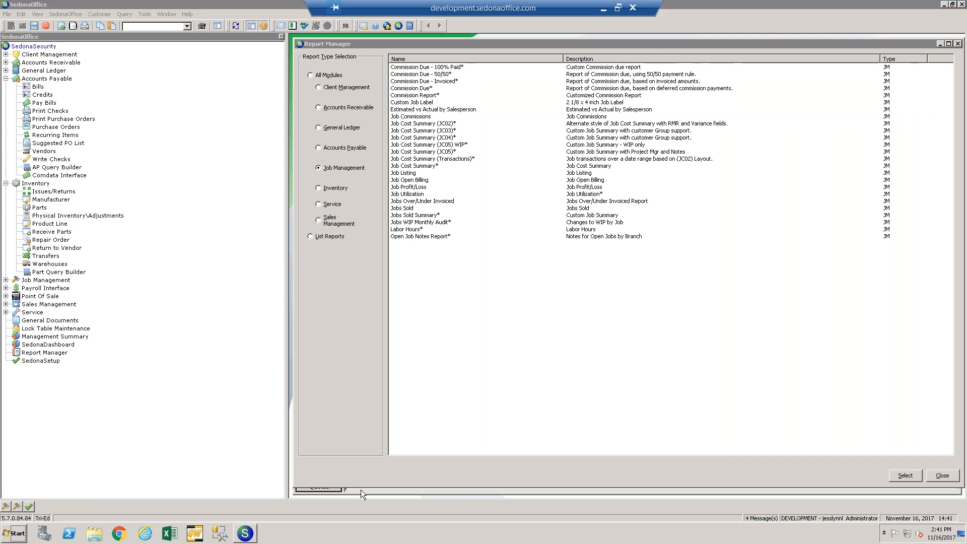
# Return to the open job's Job Costing page to review estimated costs, and briefly check the Job Management report list
pyautogui.click(940, 44)
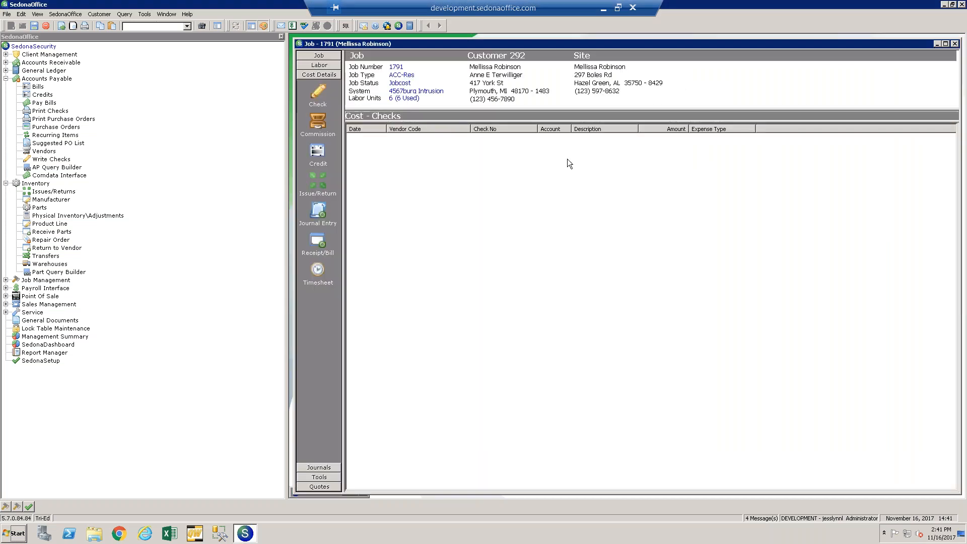
pyautogui.click(308, 54)
pyautogui.click(318, 360)
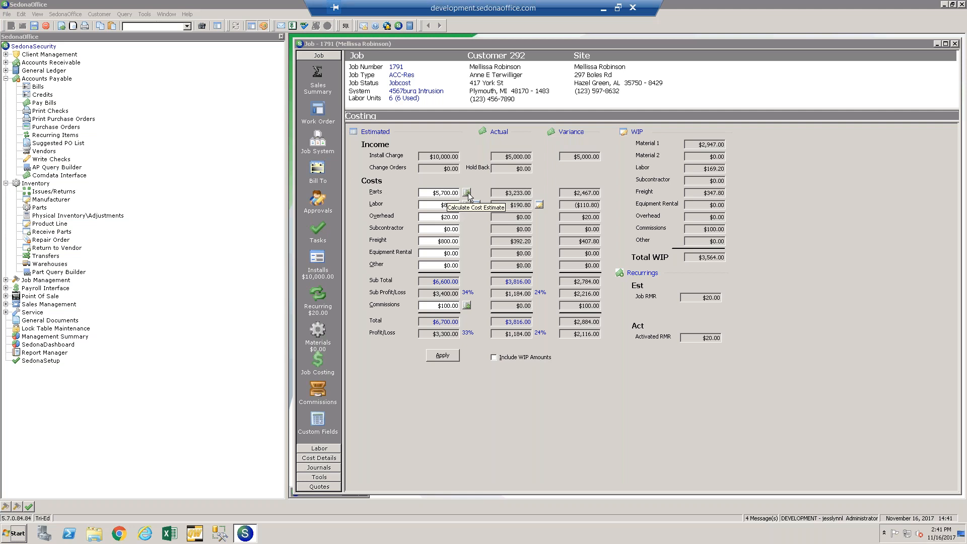
pyautogui.click(37, 353)
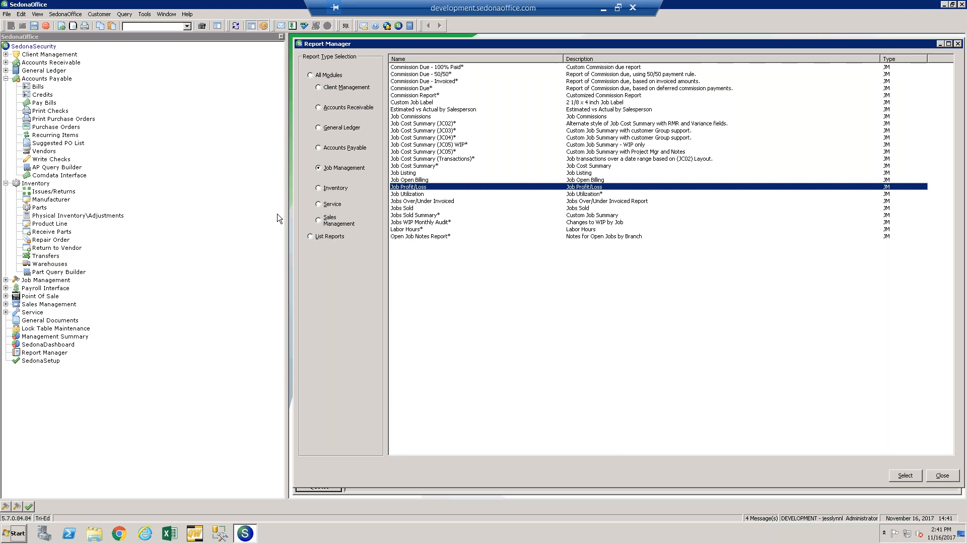
pyautogui.click(958, 44)
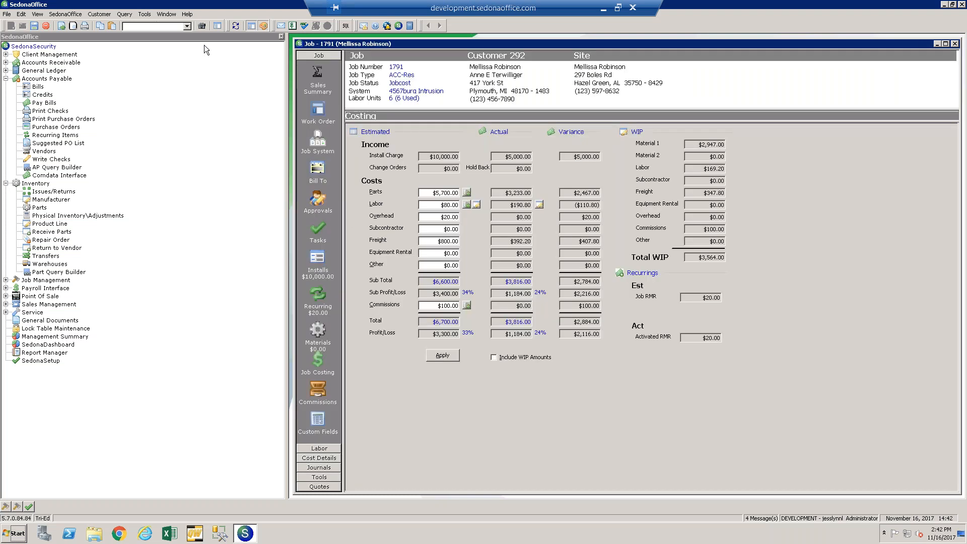
# Open the job's customer record from the recent customers list and expand site (5)
pyautogui.click(187, 26)
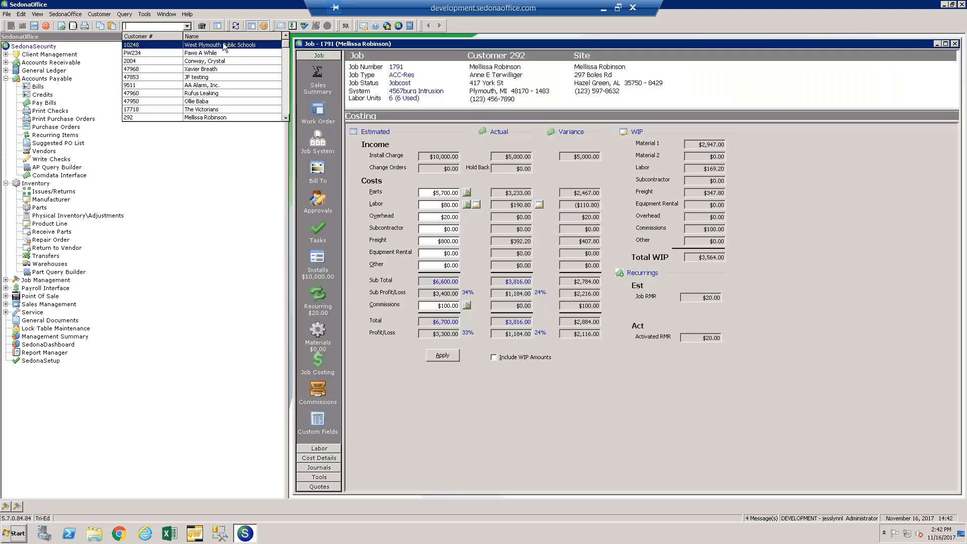
pyautogui.click(202, 117)
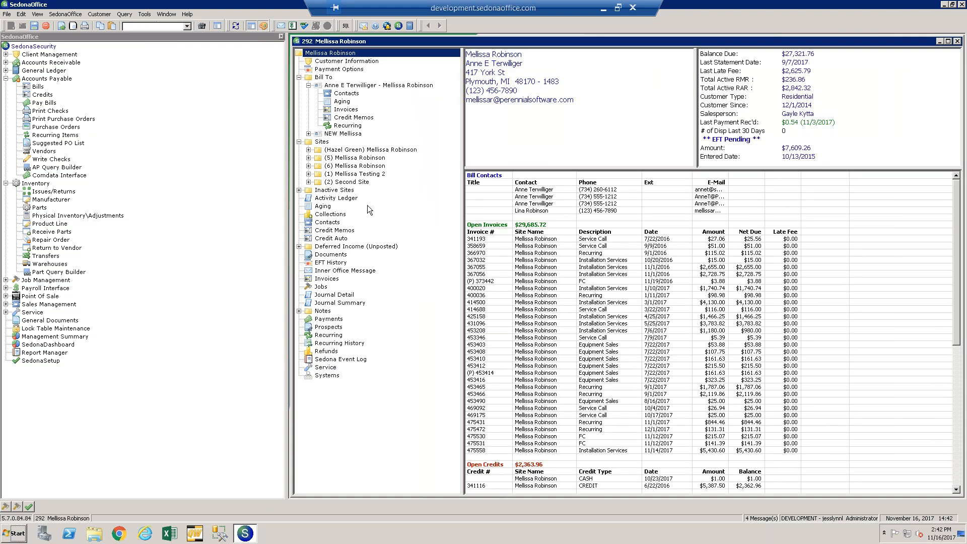
pyautogui.click(309, 158)
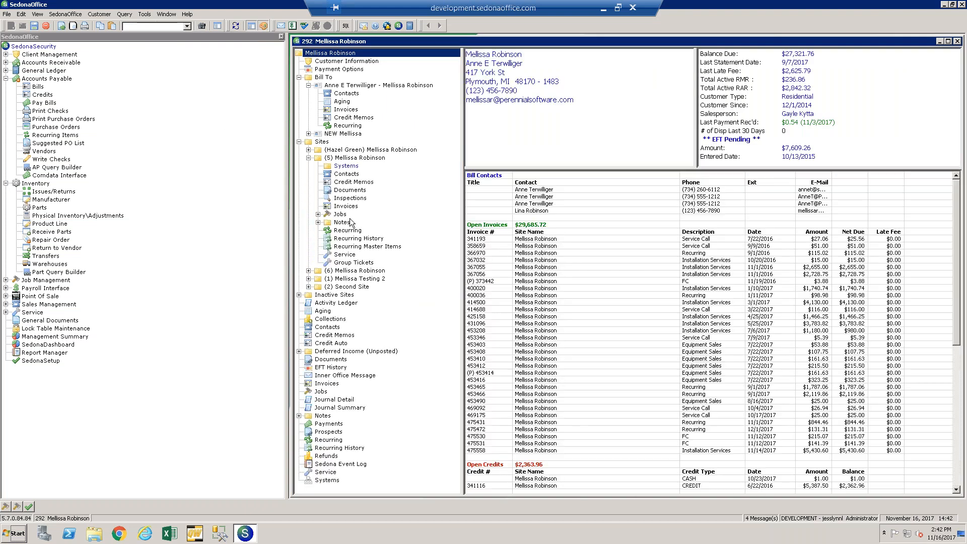
# Look at the Job Costing Report criteria for site (5)'s jobs, and close the report dialog and customer record
pyautogui.rightClick(347, 215)
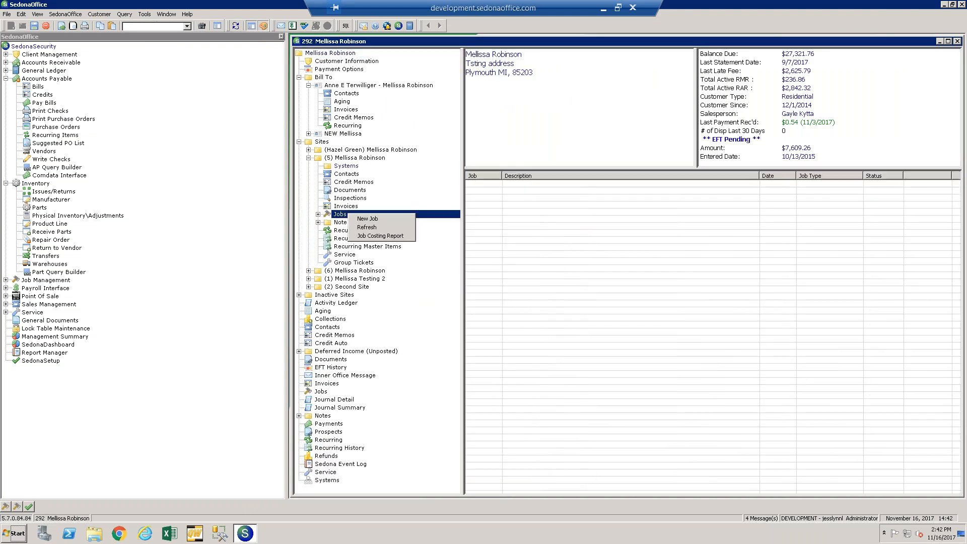
pyautogui.click(385, 237)
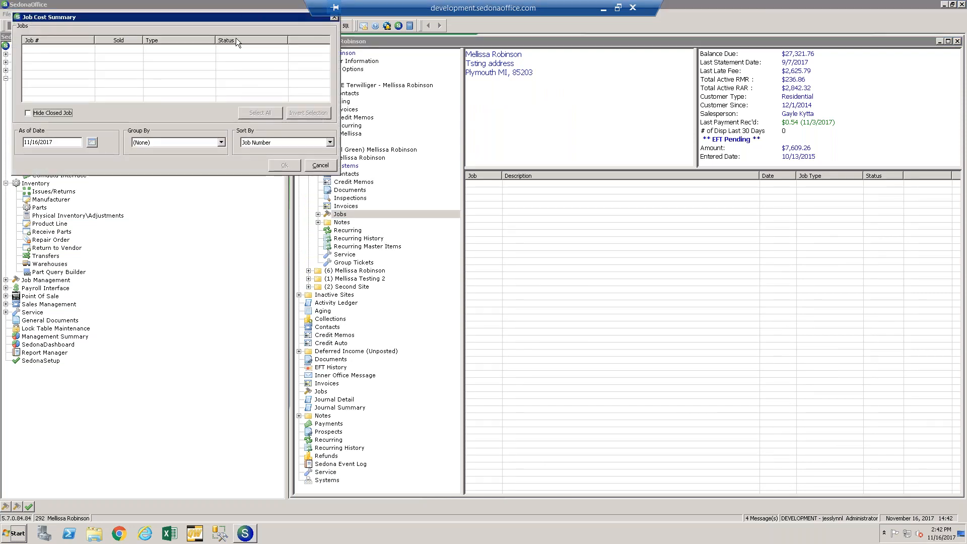
pyautogui.moveTo(256, 16); pyautogui.dragTo(281, 70)
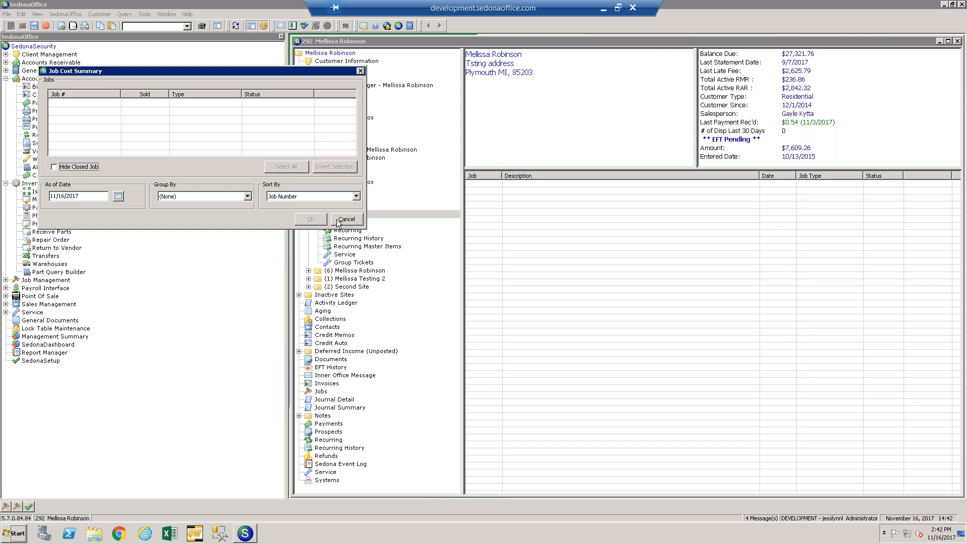
pyautogui.click(361, 72)
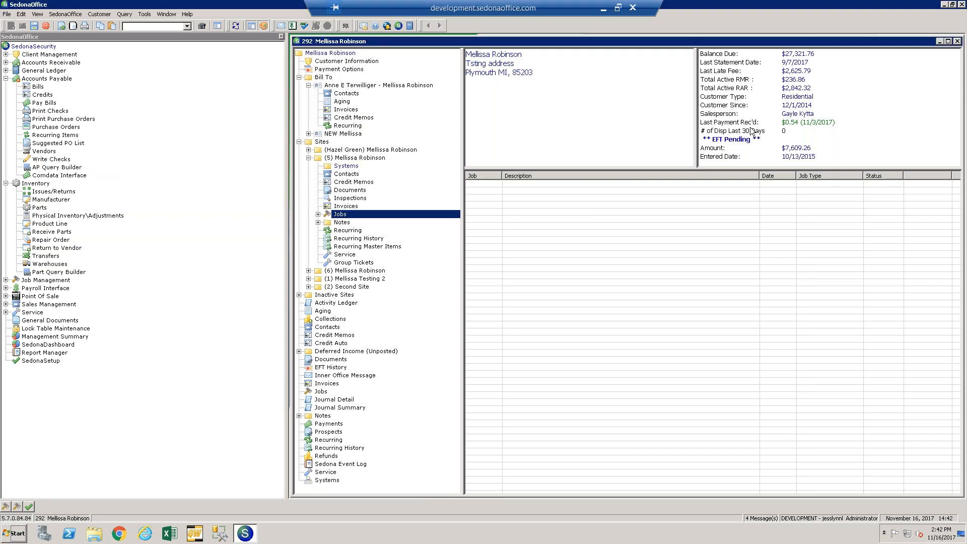
pyautogui.click(957, 42)
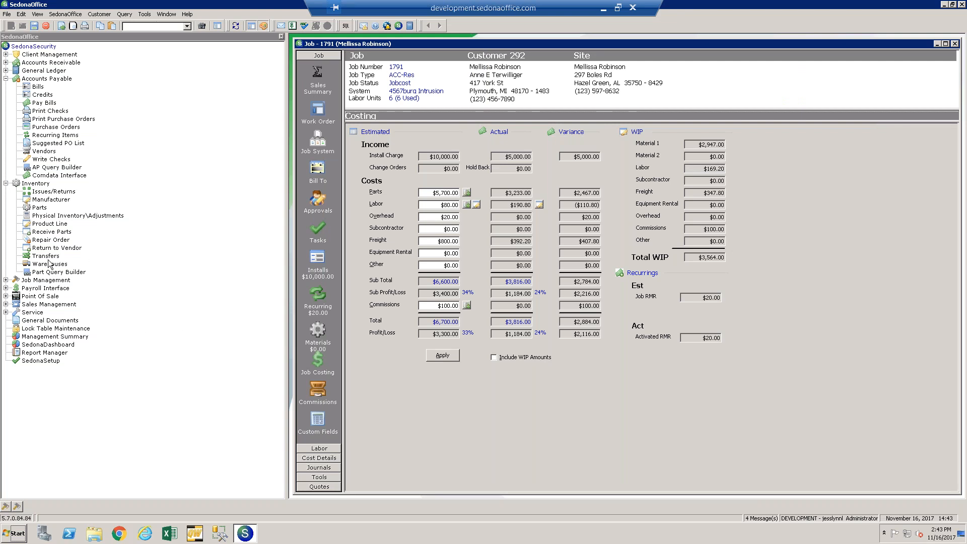
# Examine the standard Job Cost Summary report's criteria in Report Manager, and close both without running the report
pyautogui.doubleClick(44, 353)
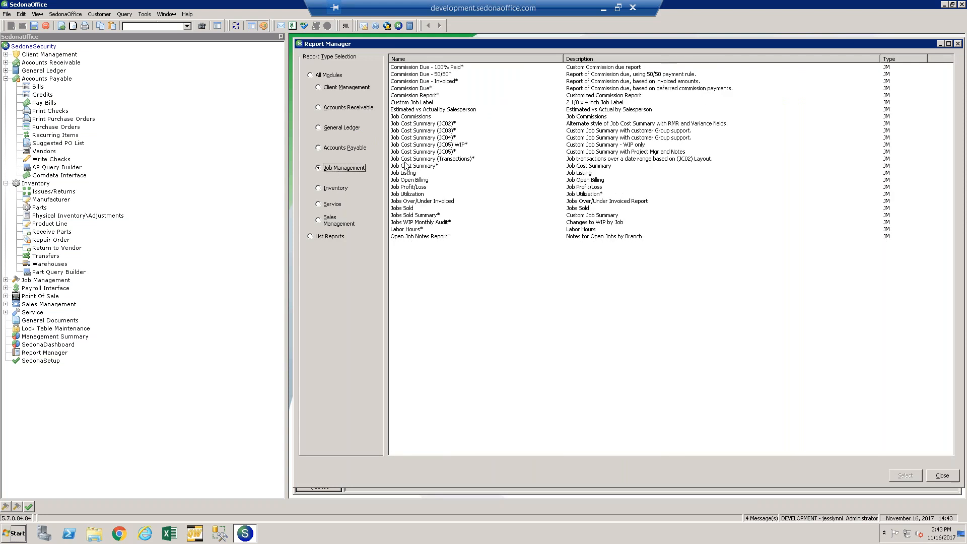
pyautogui.click(418, 169)
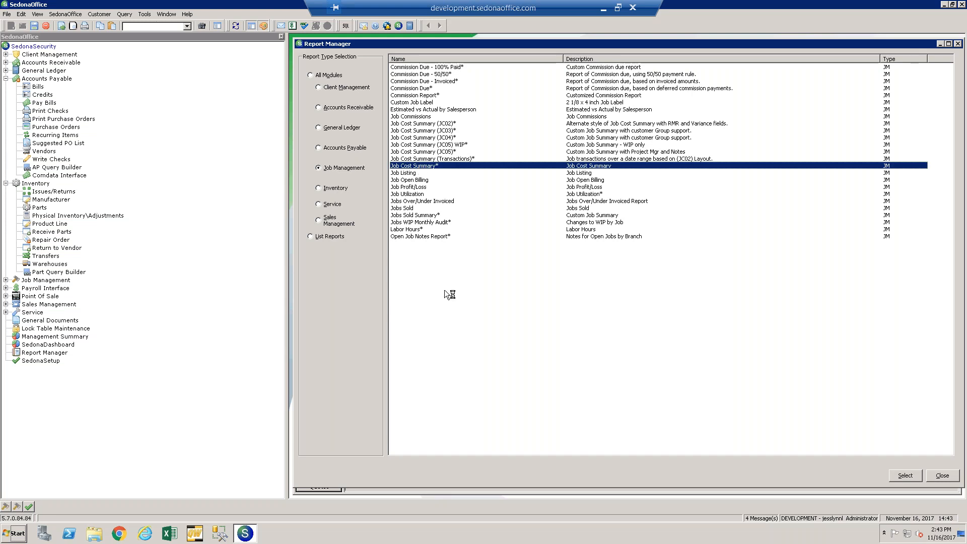
pyautogui.doubleClick(418, 171)
pyautogui.moveTo(241, 29); pyautogui.dragTo(303, 56)
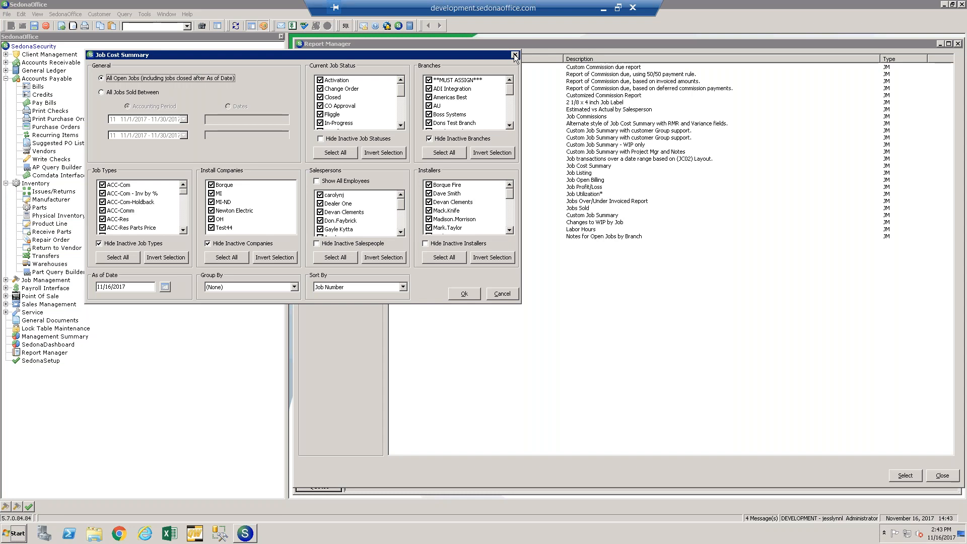
pyautogui.click(514, 55)
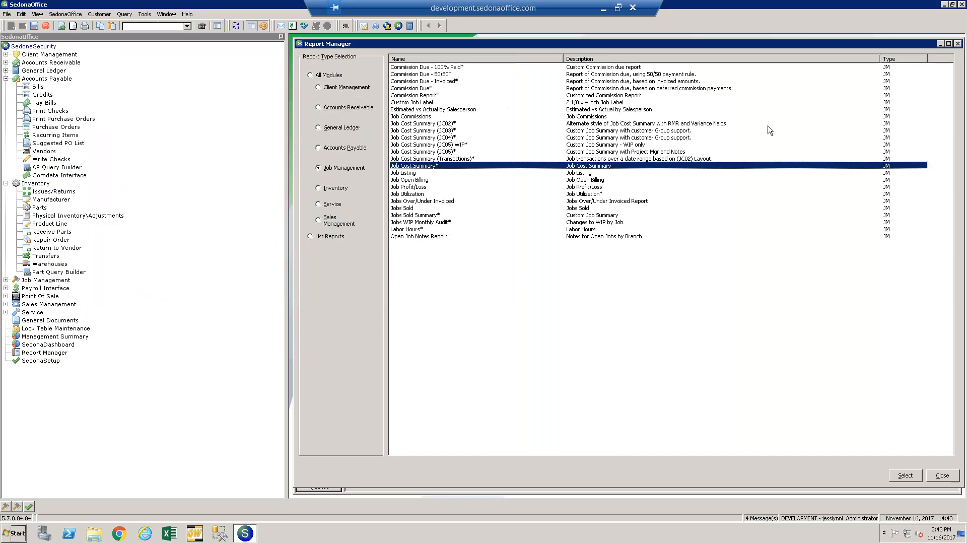
pyautogui.click(940, 44)
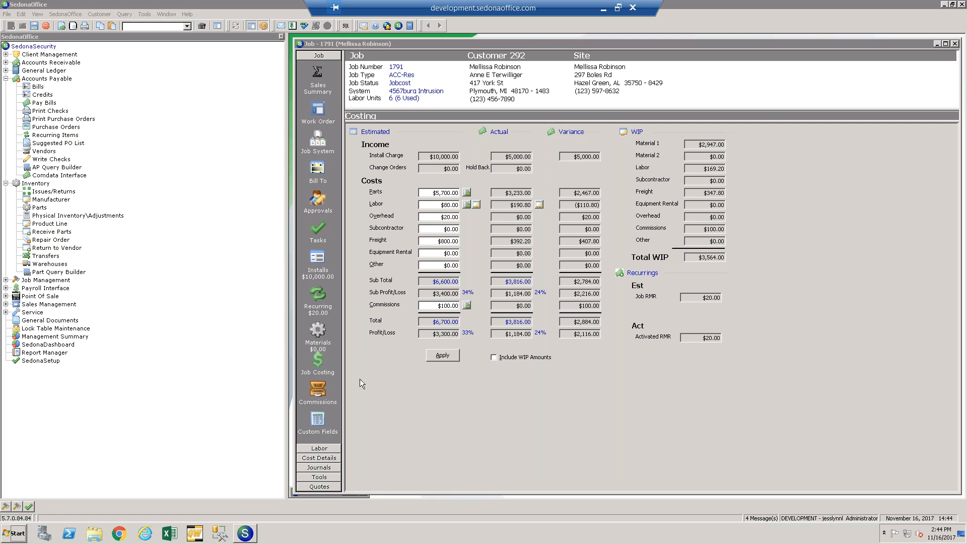
# Review the Issue/Return cost details for part 1001FALS on the open job, and return to its Job Costing page
pyautogui.click(323, 458)
pyautogui.click(316, 185)
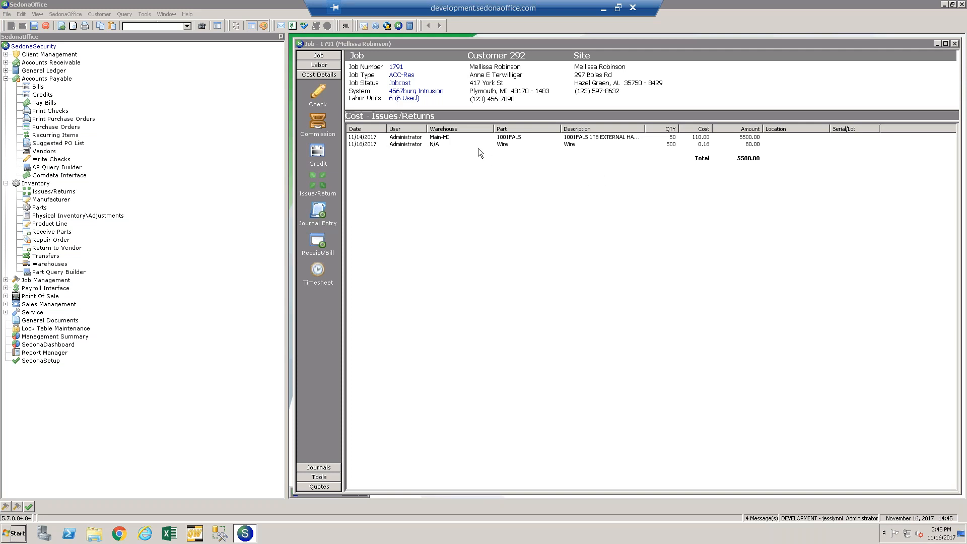
pyautogui.click(470, 137)
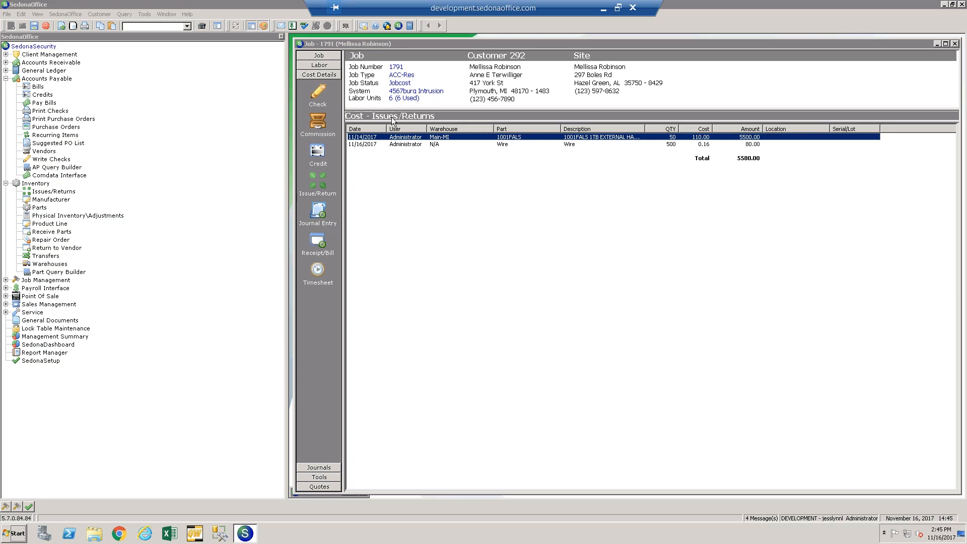
pyautogui.click(319, 56)
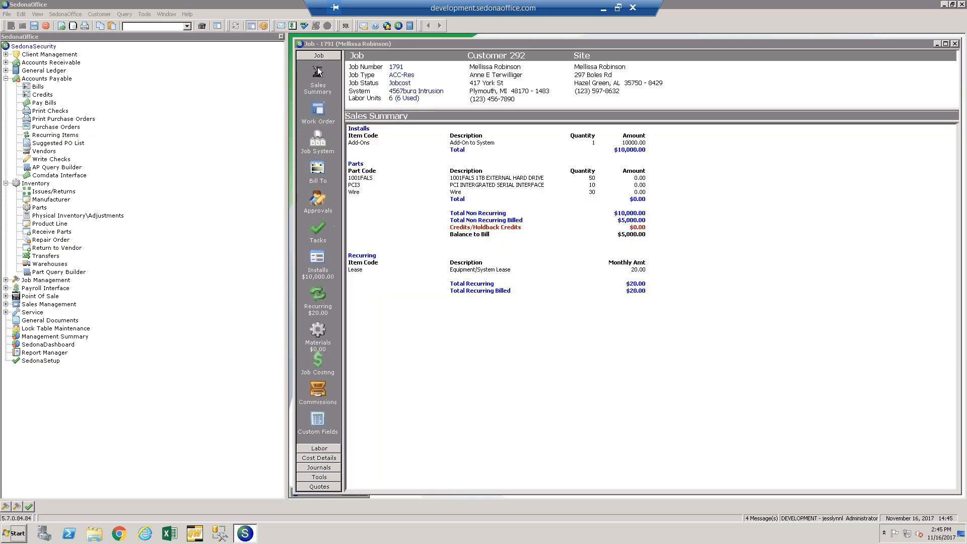
pyautogui.click(318, 359)
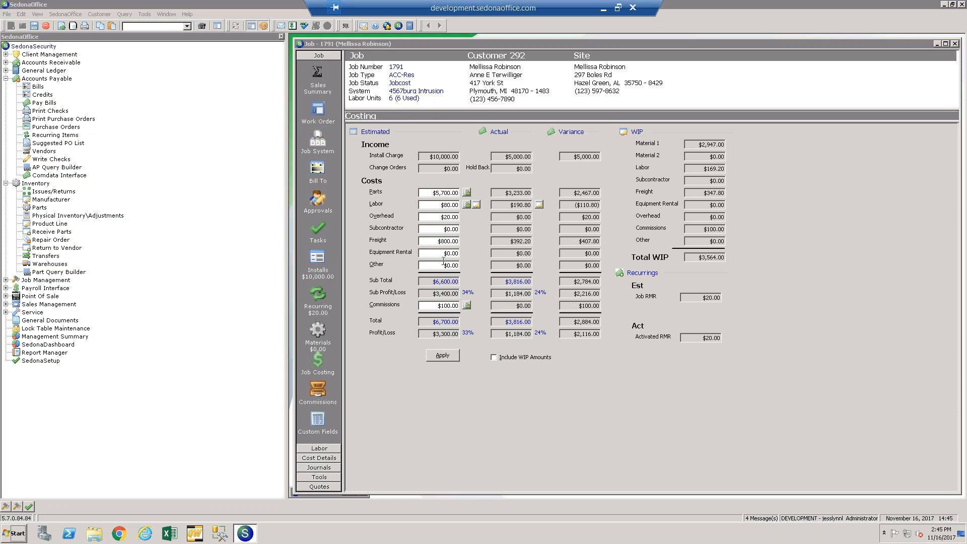
# Recheck the as-of date and filter options of the Job Cost Summary report, cancel it, and bring the job window back
pyautogui.click(59, 353)
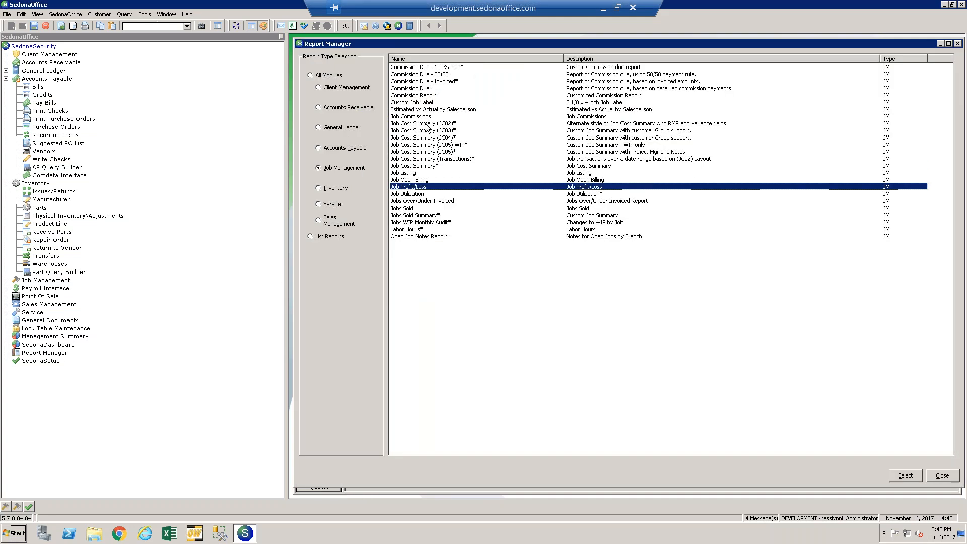
pyautogui.click(413, 166)
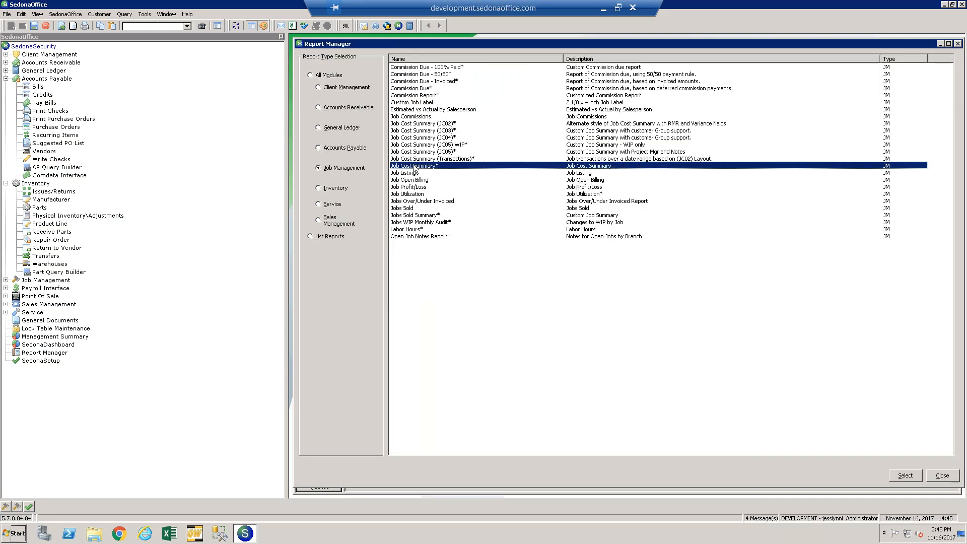
pyautogui.doubleClick(413, 166)
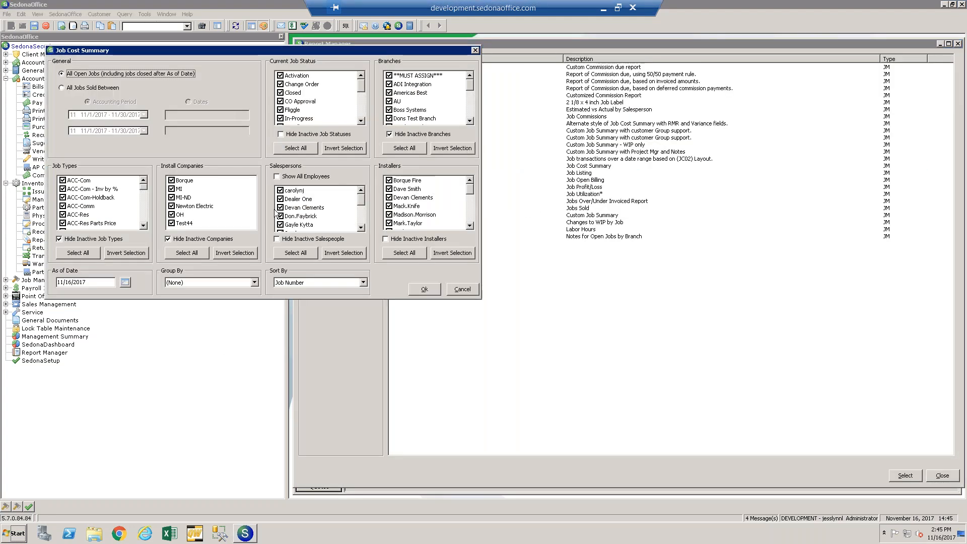
pyautogui.click(475, 50)
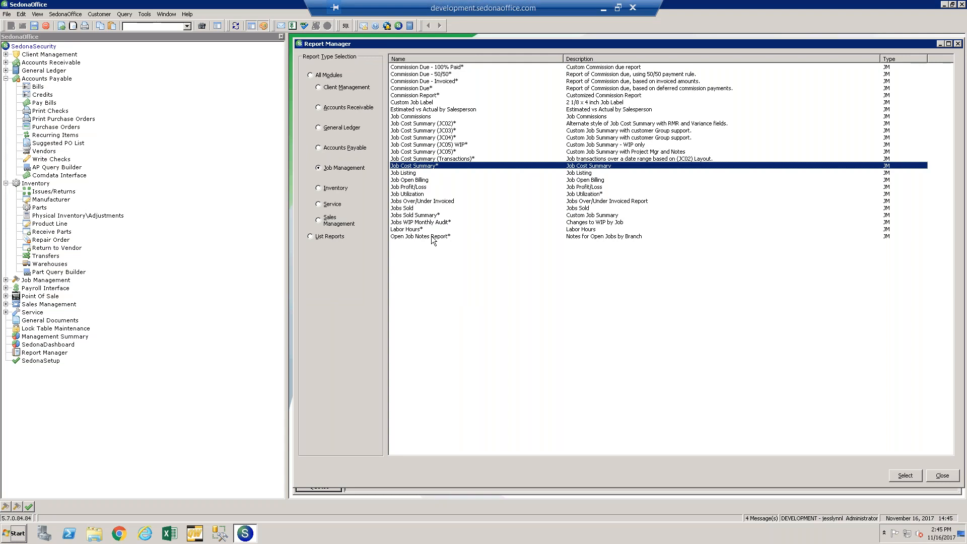
pyautogui.click(371, 492)
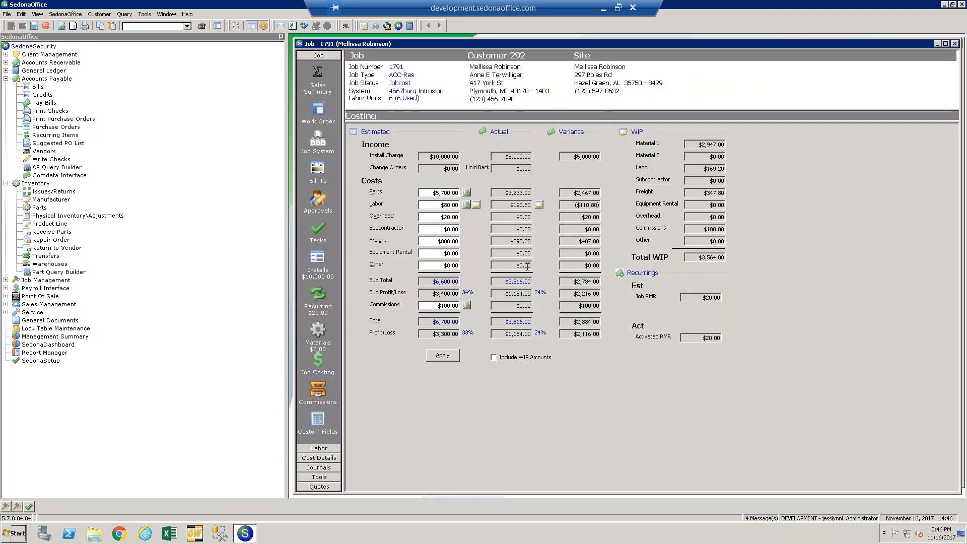
# Preview the job's Job Ticket with Job Costing Summary, Job Costing Detail, User-defined Fields and System Information included, and close it
pyautogui.click(73, 25)
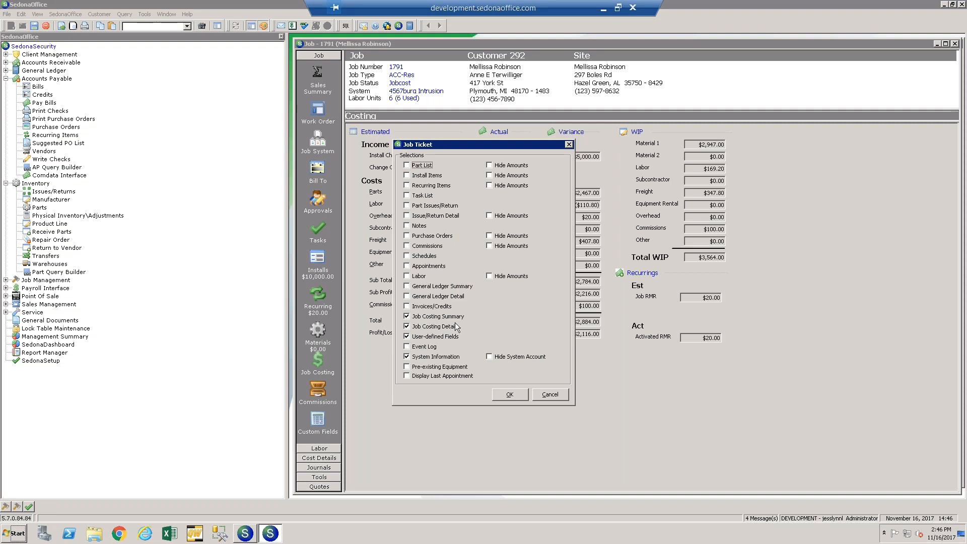
pyautogui.click(512, 393)
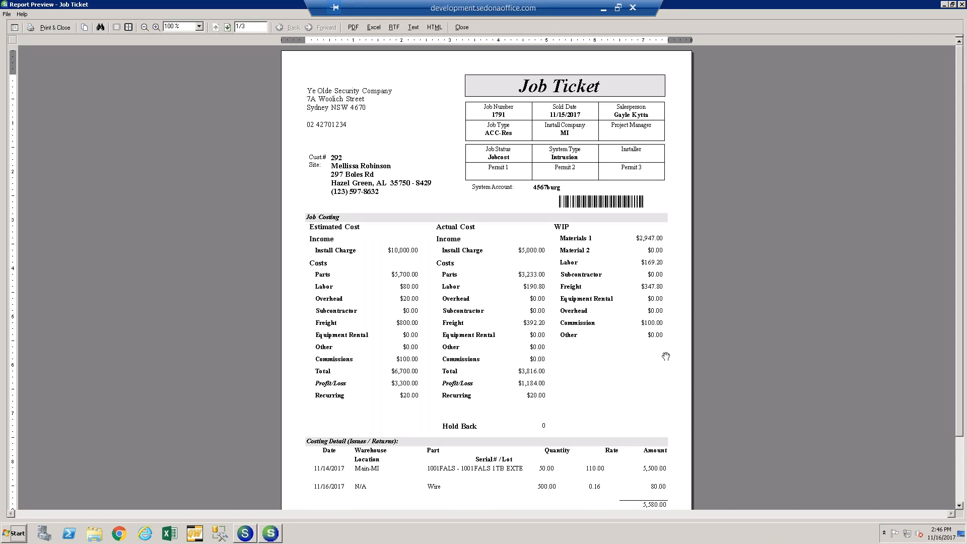
pyautogui.click(461, 27)
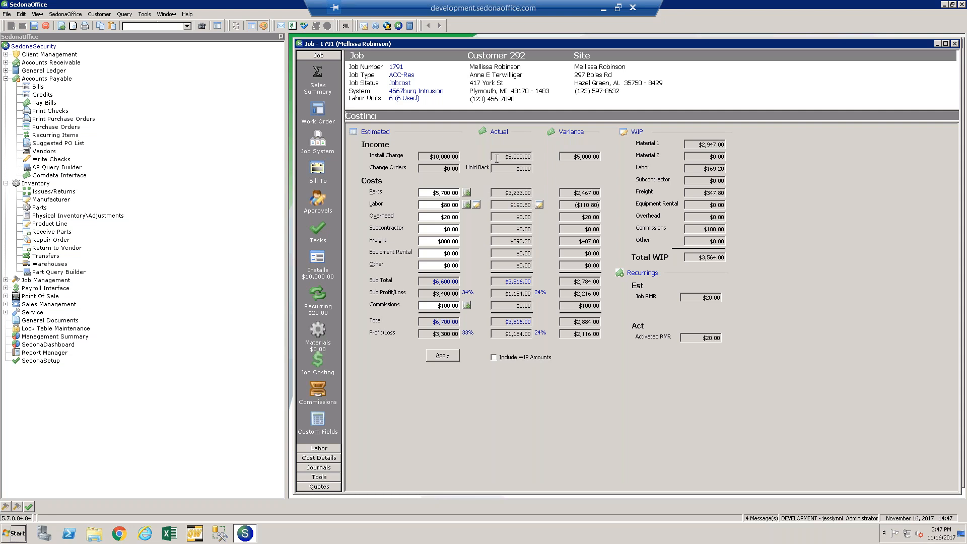
# Highlight the actual Install Charge amount on the job's Costing page
pyautogui.moveTo(505, 156); pyautogui.dragTo(544, 157)
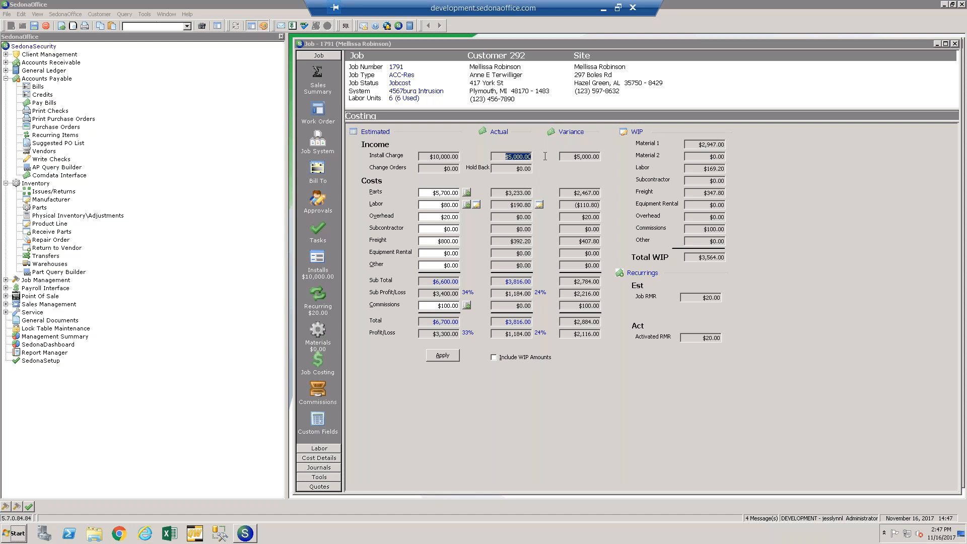
pyautogui.click(493, 158)
pyautogui.doubleClick(531, 158)
# Fill in a new job task with task Activate, job status Activation and phase code Phase 02, without saving it
pyautogui.click(325, 232)
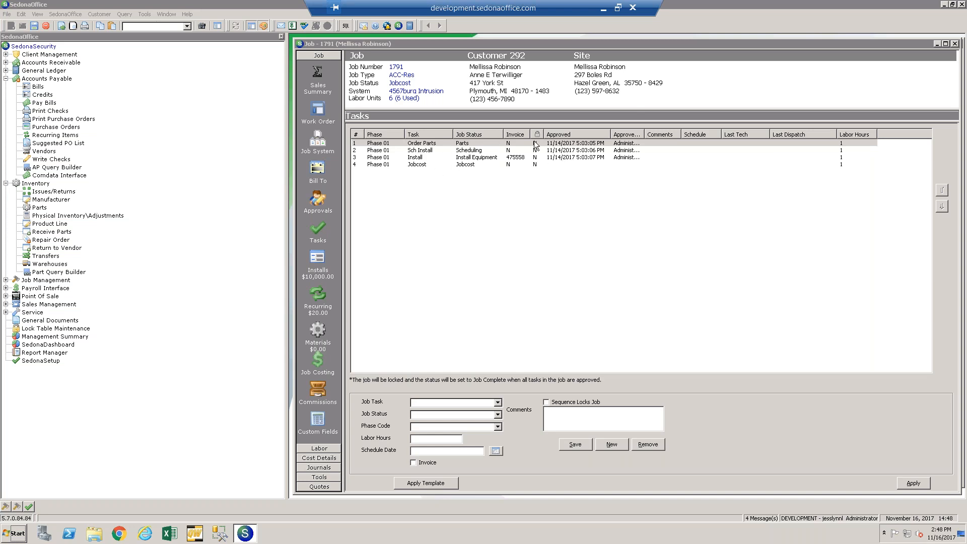
pyautogui.click(498, 403)
pyautogui.click(482, 423)
pyautogui.click(498, 415)
pyautogui.click(477, 434)
pyautogui.click(497, 427)
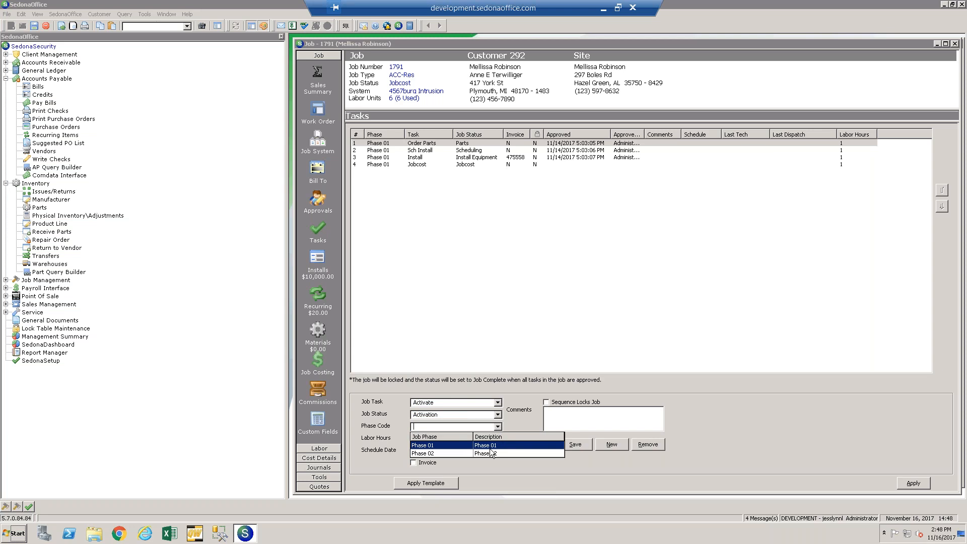
pyautogui.click(440, 453)
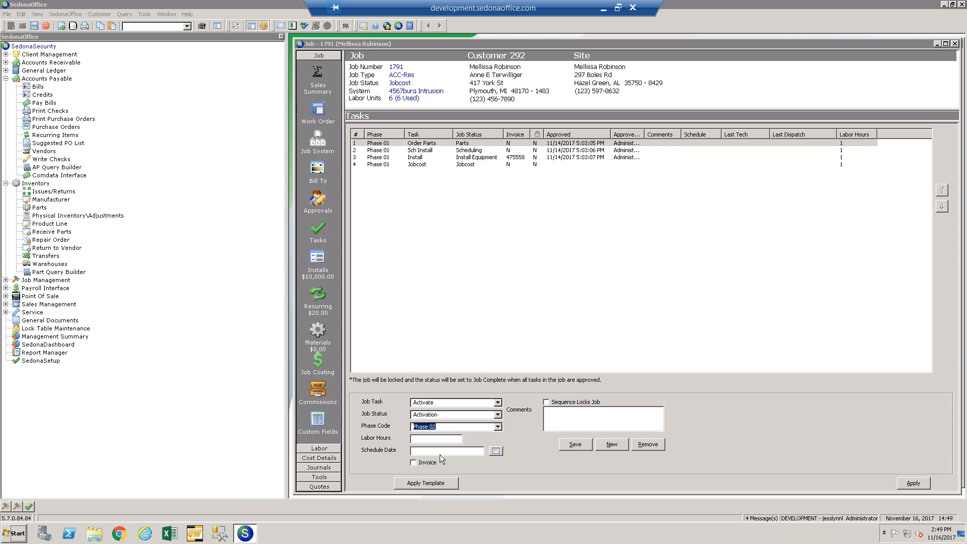
# Examine the phase assignments of the parts on the job's Materials page, and leave it without saving changes
pyautogui.click(312, 332)
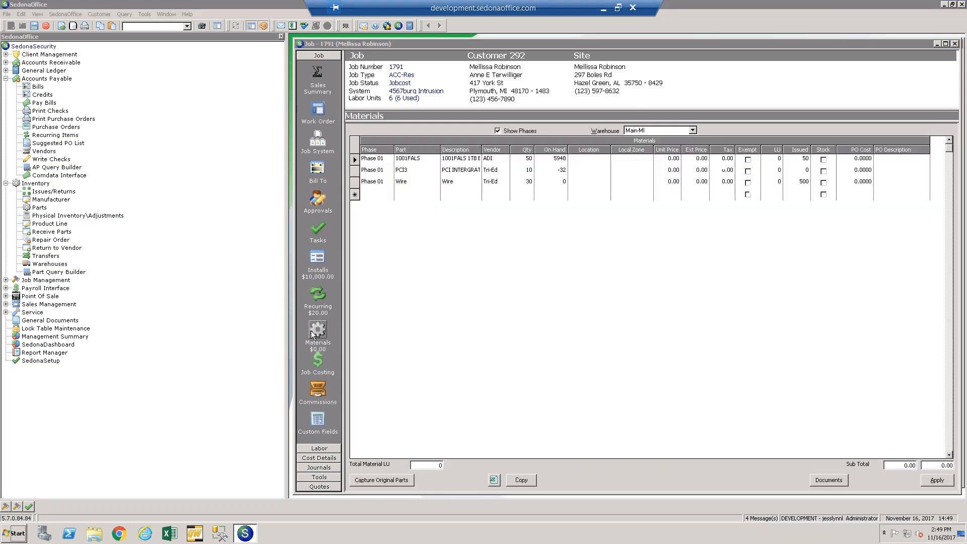
pyautogui.click(386, 181)
pyautogui.click(381, 160)
pyautogui.click(379, 180)
pyautogui.click(389, 181)
pyautogui.click(383, 213)
pyautogui.click(319, 477)
pyautogui.click(572, 296)
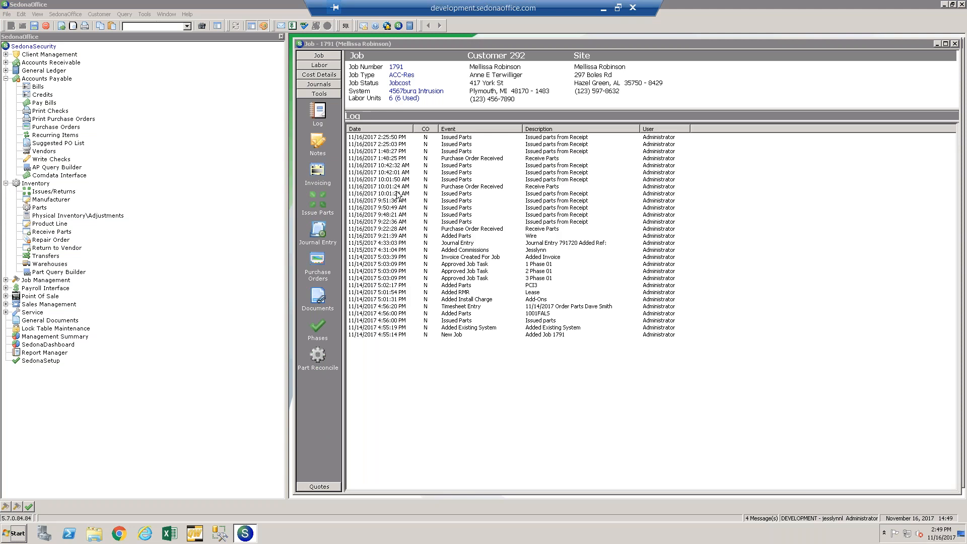
# Start a part issue from the Borque Fire warehouse, check the available phase codes, and discard the entry
pyautogui.click(318, 200)
pyautogui.click(450, 136)
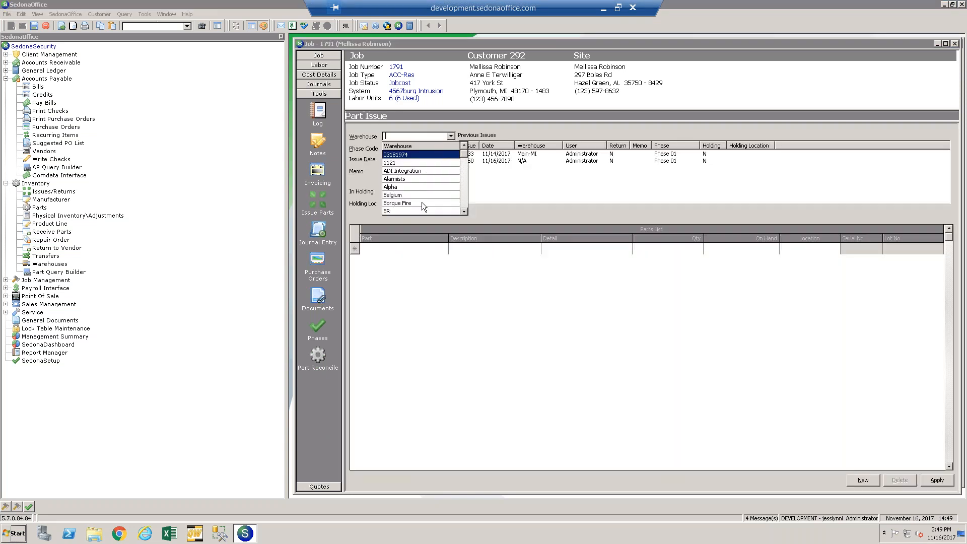
pyautogui.click(422, 202)
pyautogui.click(449, 148)
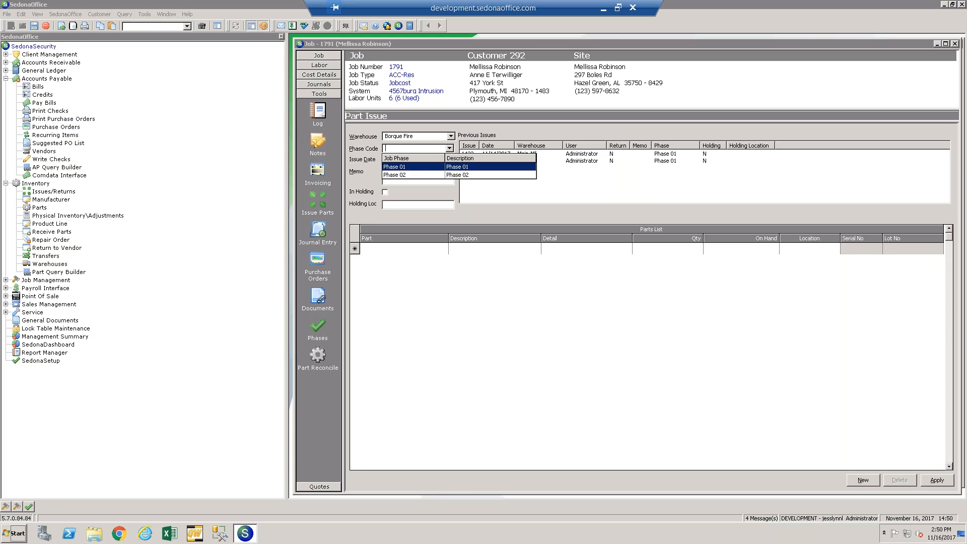
pyautogui.click(337, 55)
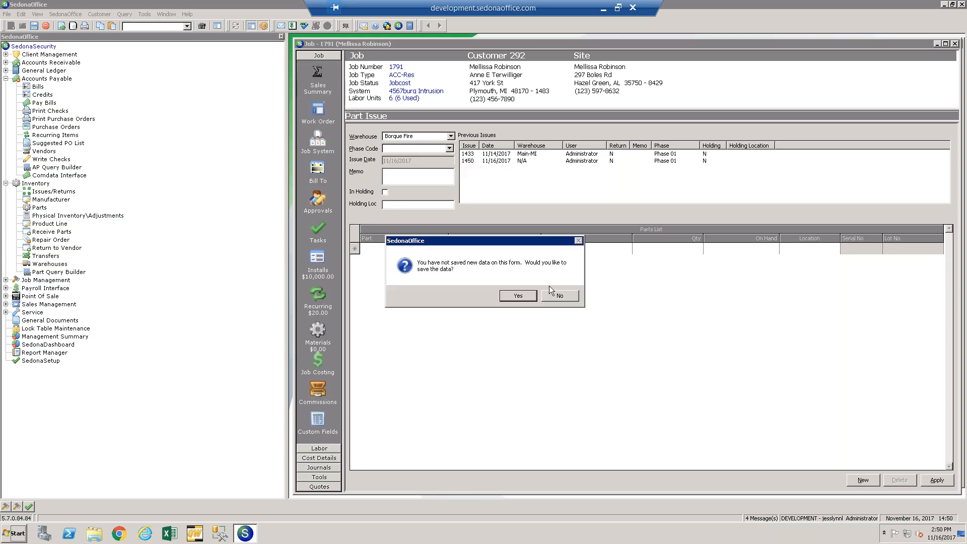
pyautogui.click(563, 298)
# Show the phase code of the Add-Ons line on the job's Installs page
pyautogui.click(317, 267)
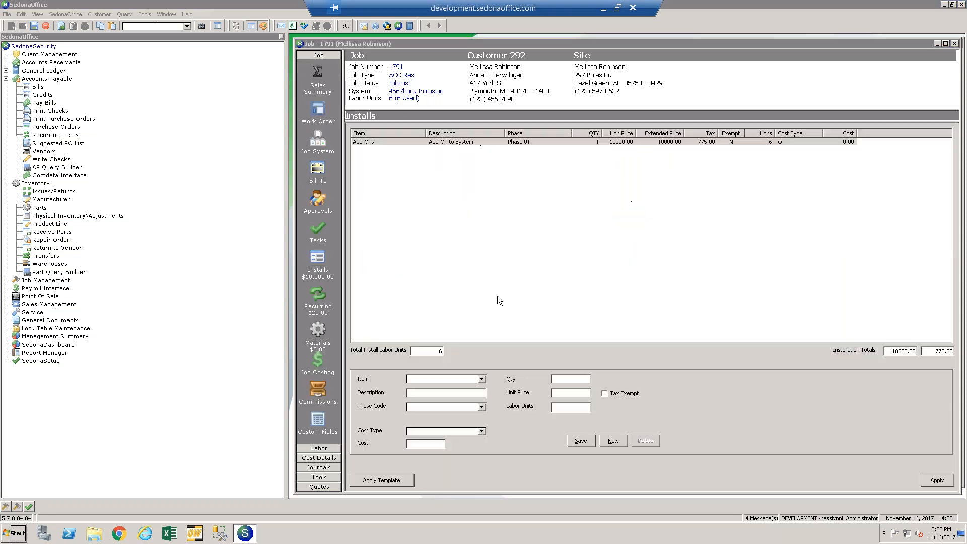
pyautogui.click(529, 143)
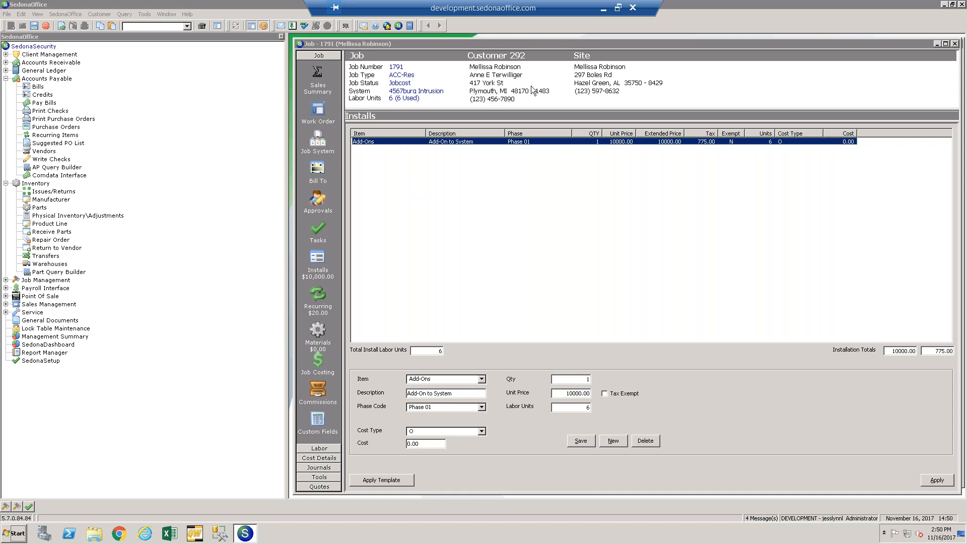
# Switch to the job costing webinar presentation in PowerPoint and highlight the Job Cost Summary (JC05) description on the Reports slide
pyautogui.click(606, 9)
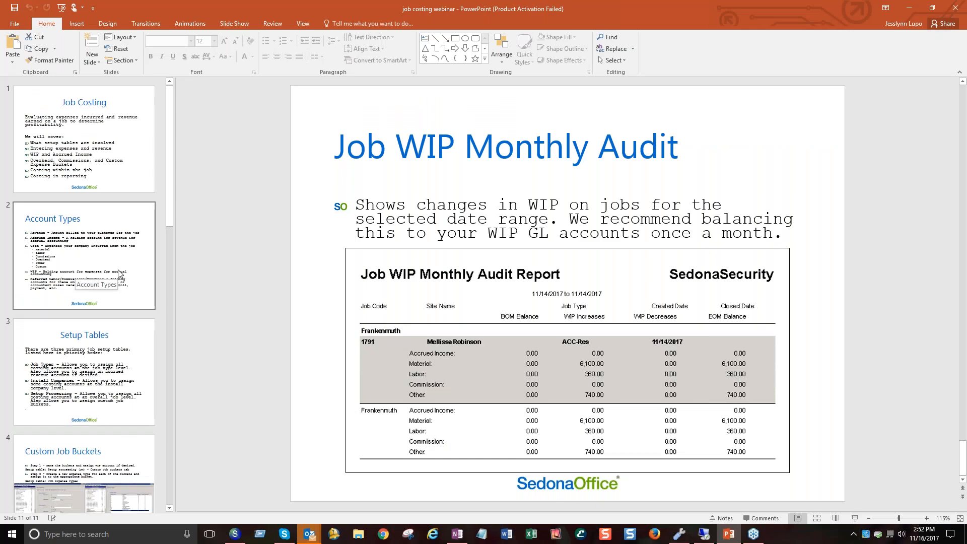
pyautogui.scroll(-10, 118, 272)
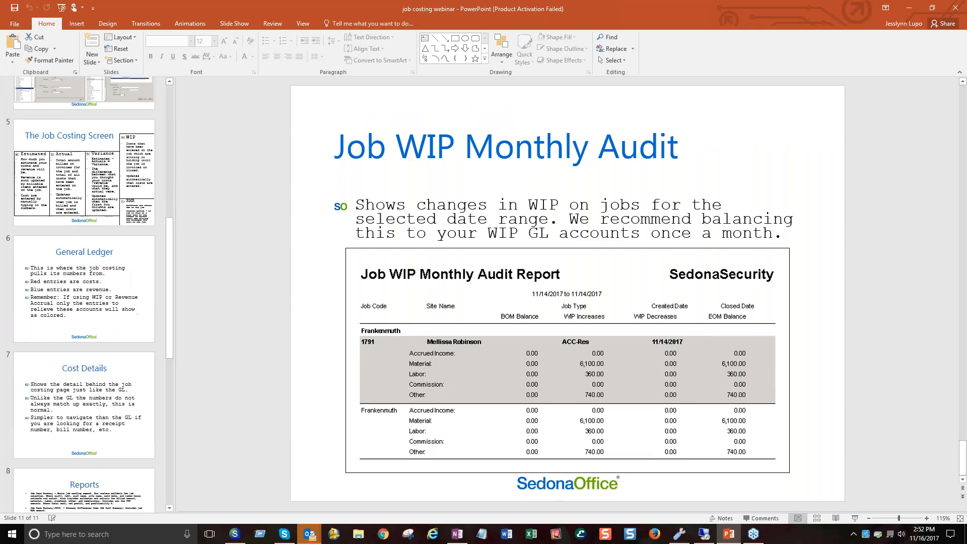
pyautogui.click(100, 383)
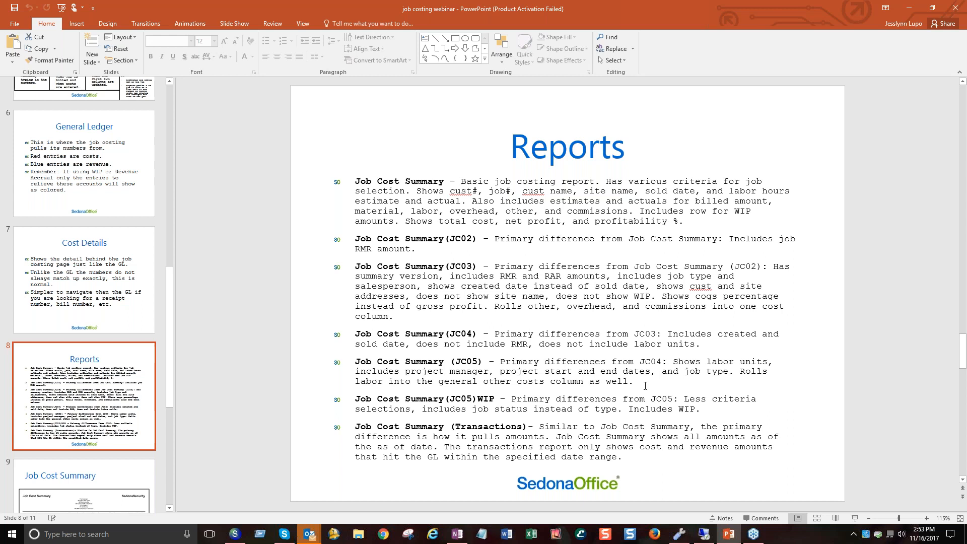
pyautogui.moveTo(639, 383); pyautogui.dragTo(368, 365)
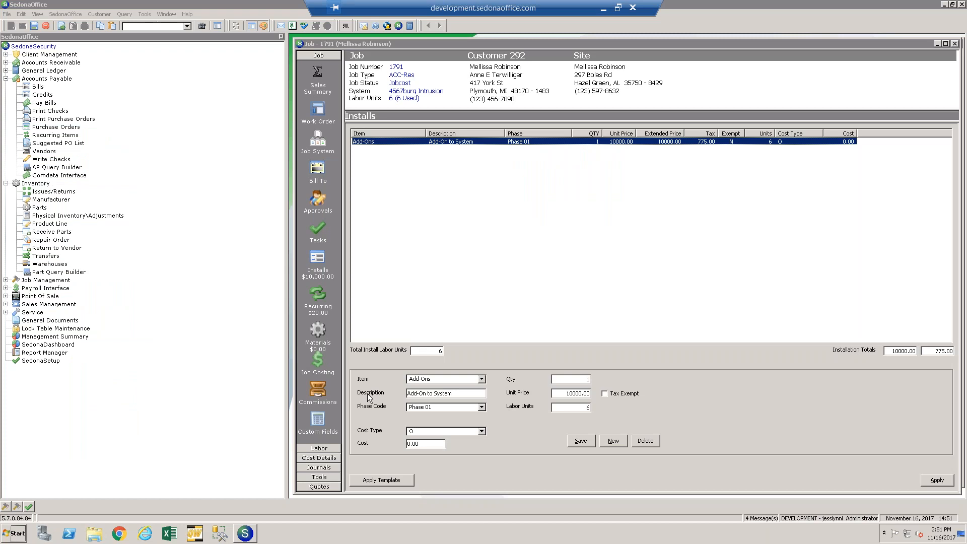
# Switch back to SedonaOffice, review the Project Manager filter in the Job Cost Summary (JC05) report criteria, and close them without running the report
pyautogui.doubleClick(48, 353)
pyautogui.click(446, 151)
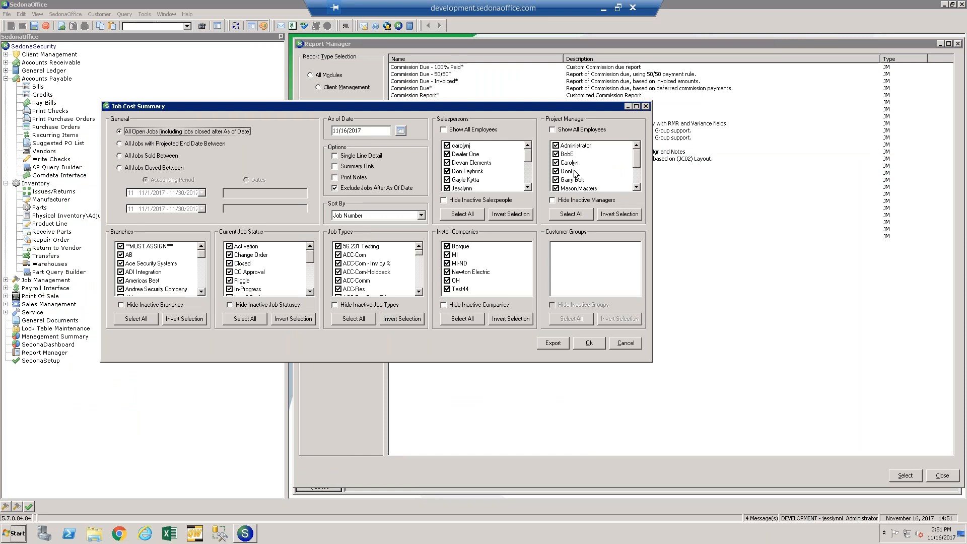
pyautogui.click(637, 187)
pyautogui.click(637, 186)
pyautogui.click(638, 156)
pyautogui.click(645, 106)
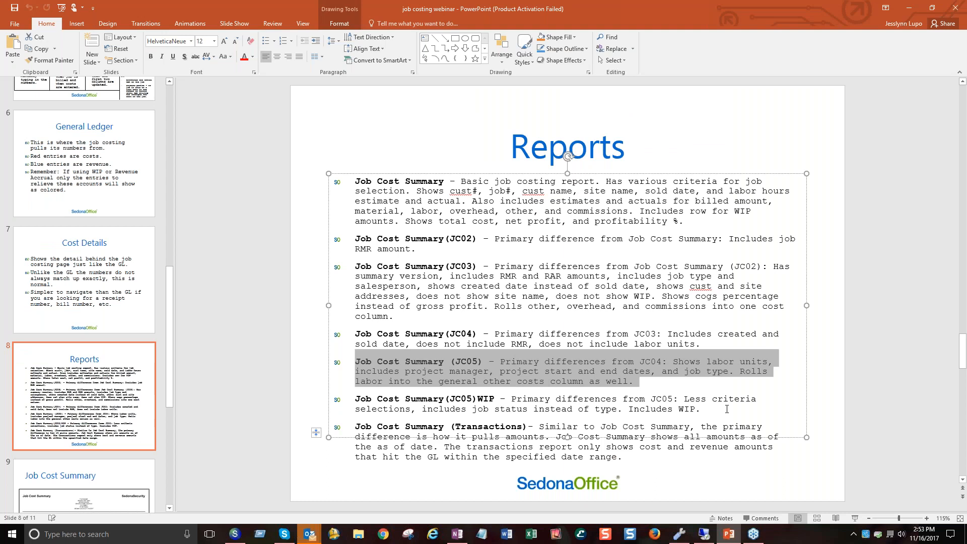
# In the PowerPoint presentation, highlight the Job Cost Summary (JC05) WIP description, and show the Utilization Report sample on the Reports Continued slide
pyautogui.click(727, 409)
pyautogui.moveTo(727, 409); pyautogui.dragTo(455, 391)
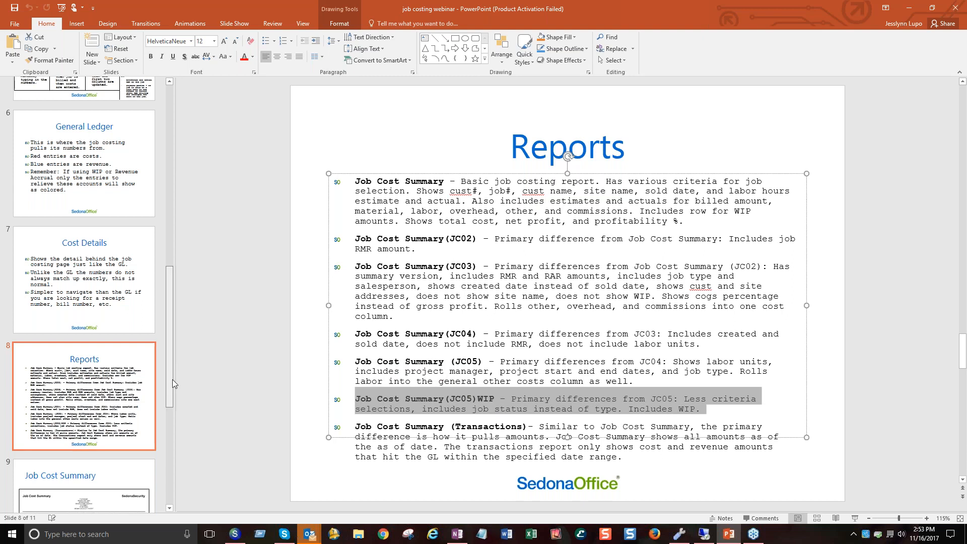
pyautogui.moveTo(173, 379); pyautogui.dragTo(171, 425)
pyautogui.click(99, 484)
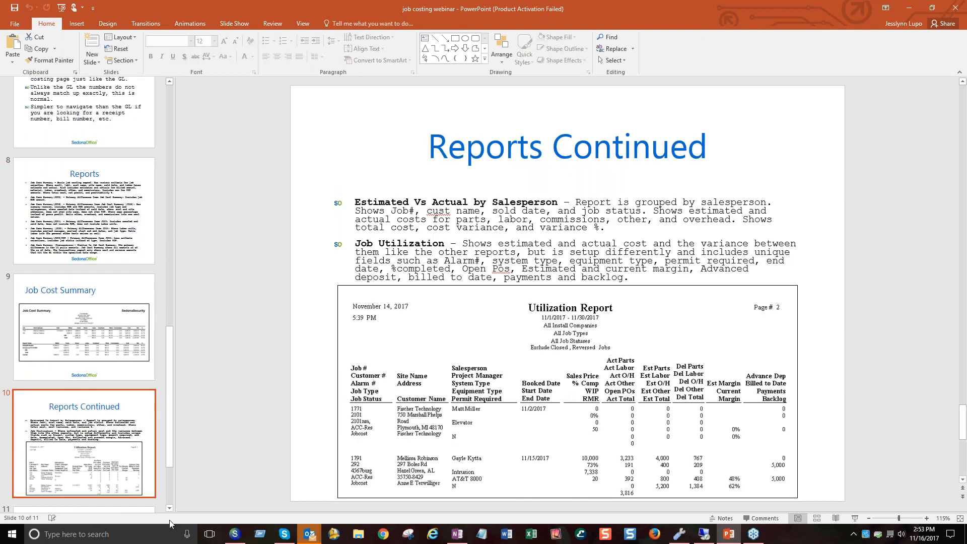
pyautogui.click(489, 383)
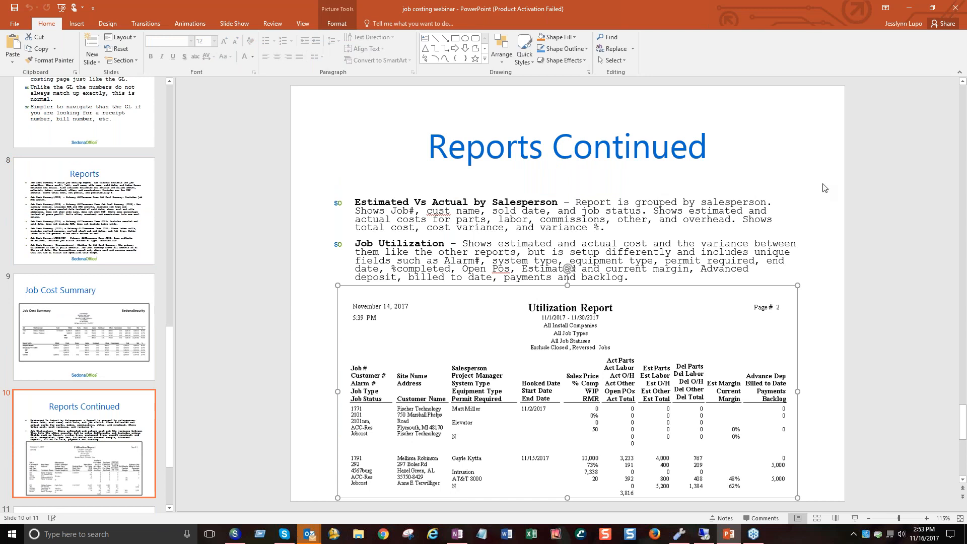
# Return to the open job in SedonaOffice and display the details of its Install task
pyautogui.click(705, 534)
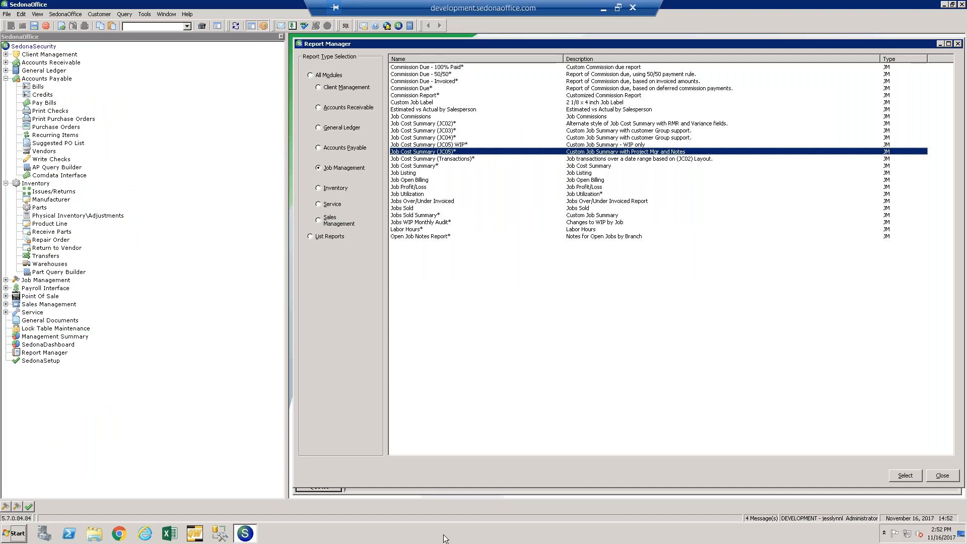
pyautogui.click(417, 494)
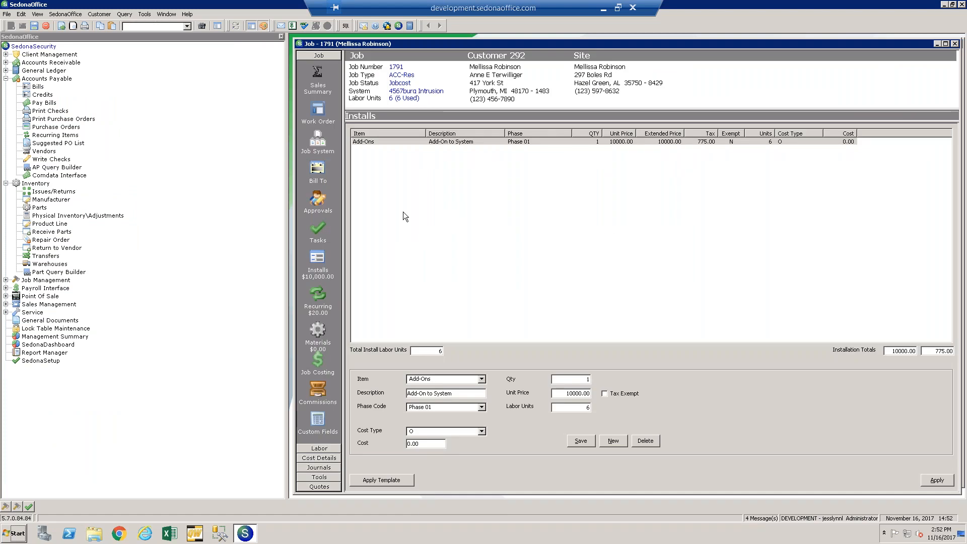
pyautogui.click(317, 231)
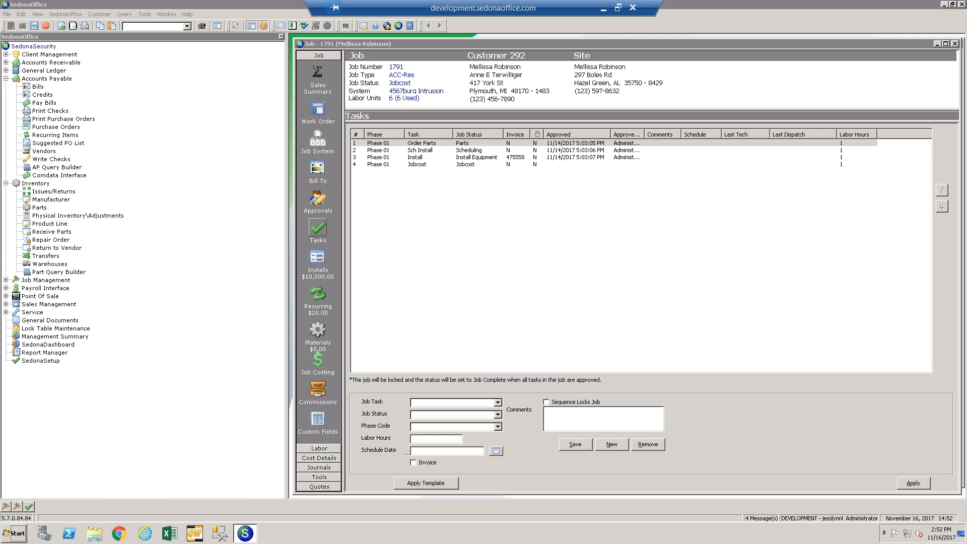
pyautogui.click(432, 156)
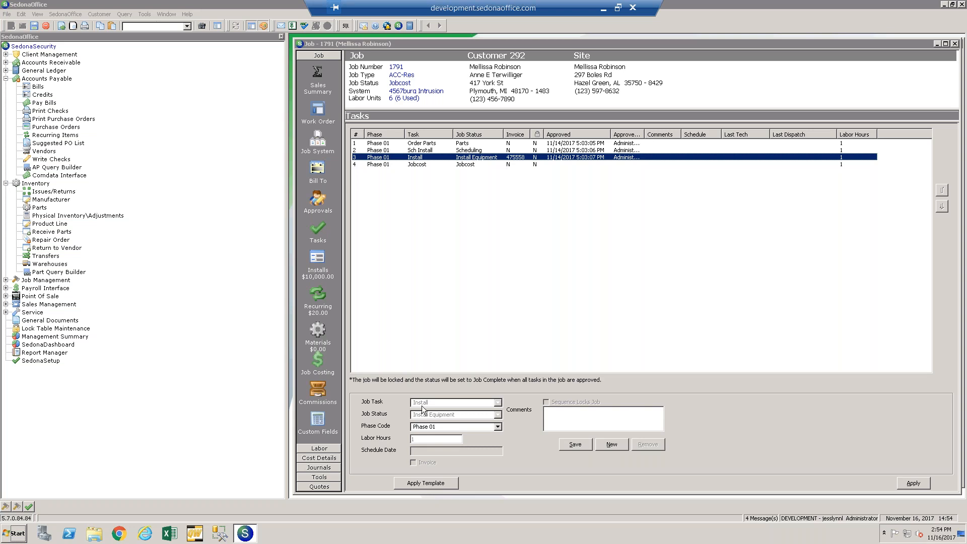
# Review the job's labor schedule, appointments, time sheets and payroll timesheet entries
pyautogui.click(332, 449)
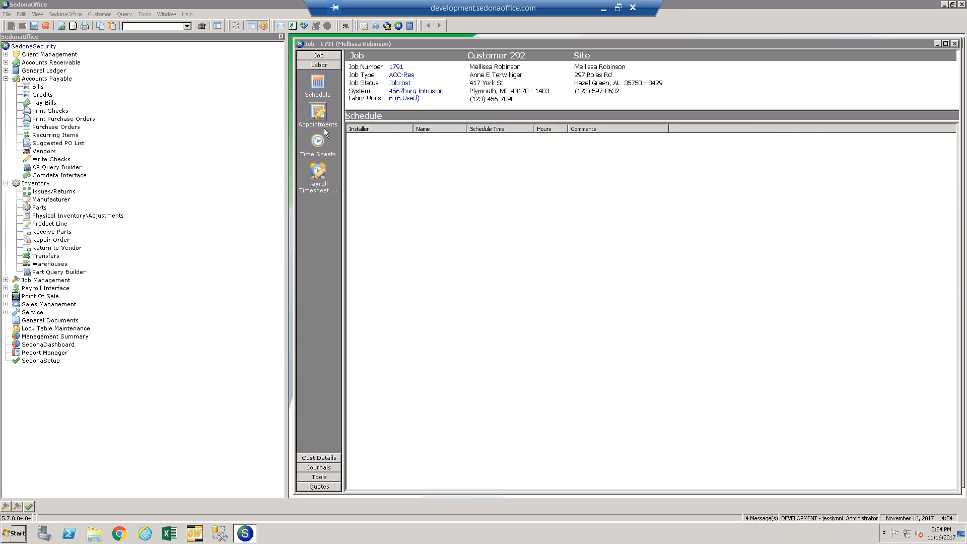
pyautogui.click(317, 141)
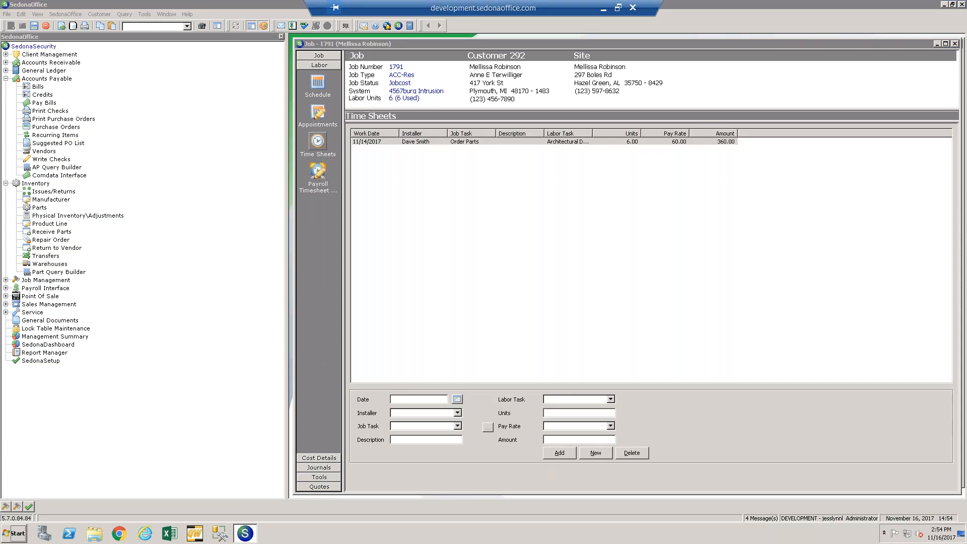
pyautogui.click(331, 122)
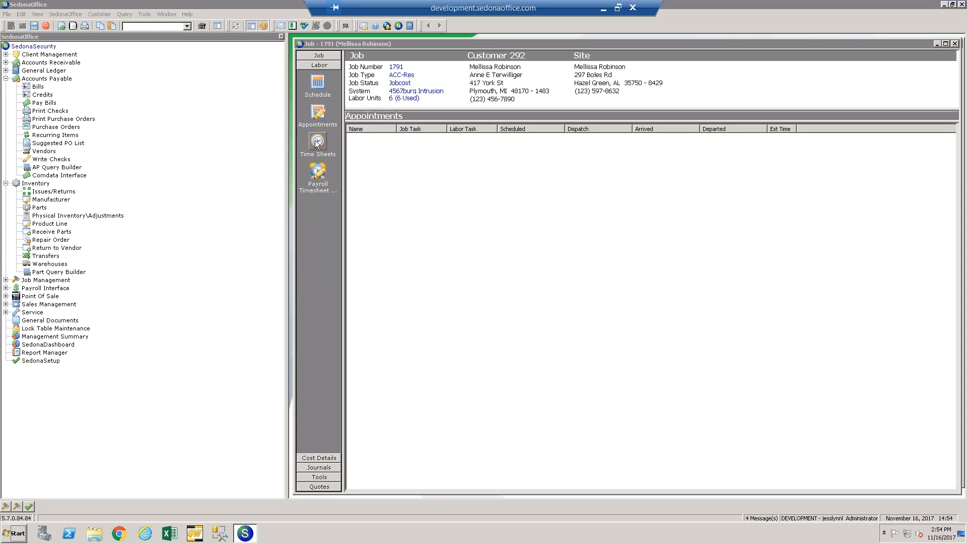
pyautogui.click(317, 141)
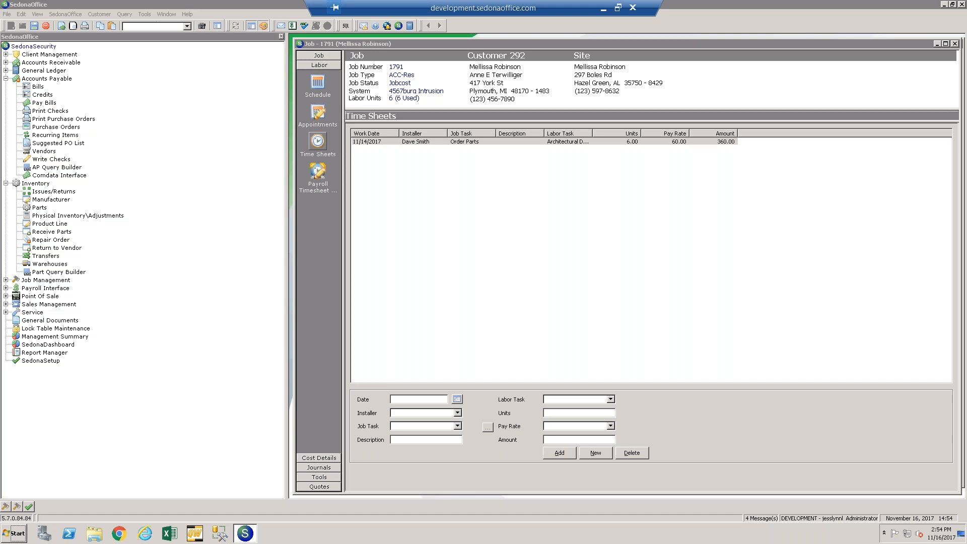
pyautogui.click(317, 171)
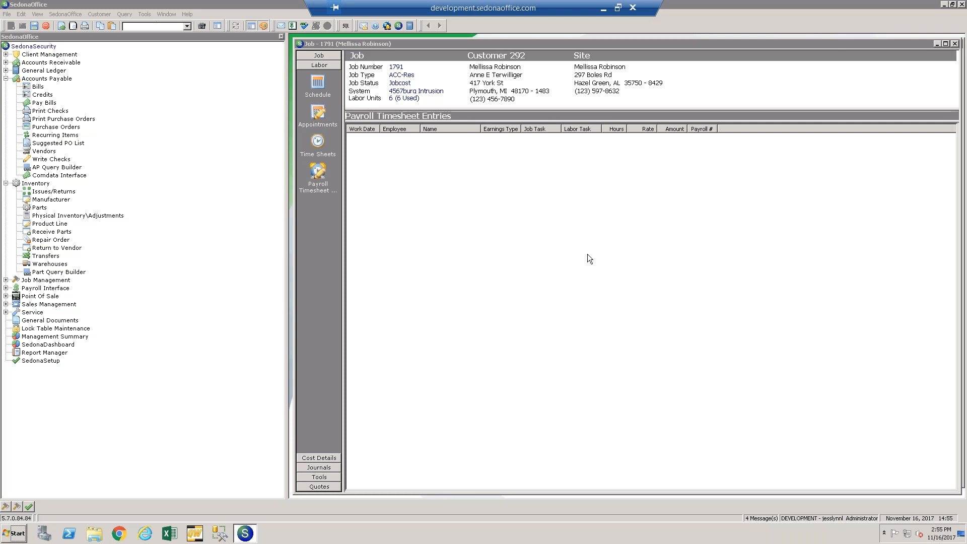
# Compare job and issued part quantities on the job's Part Reconcile page
pyautogui.click(308, 477)
pyautogui.click(317, 356)
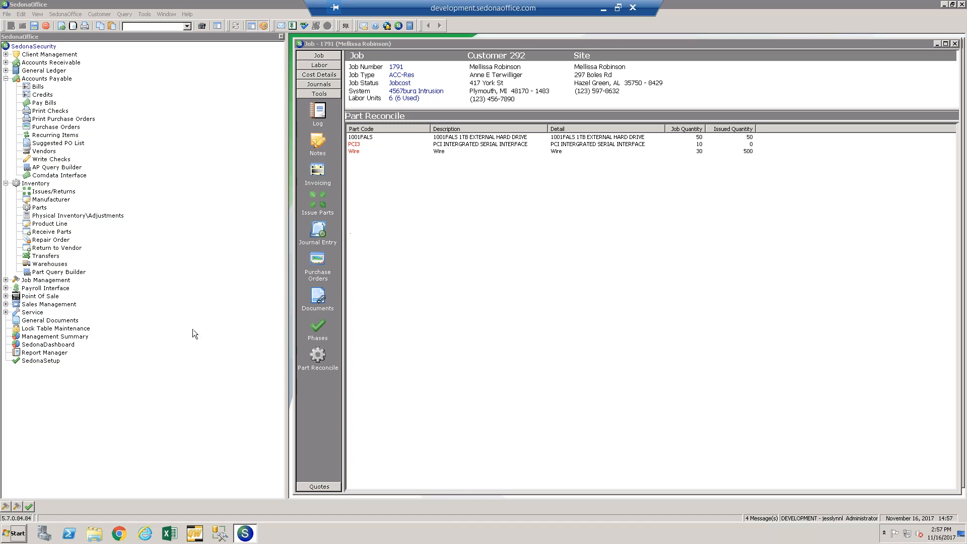
# Open the standard Job Cost Summary criteria from the Job Management reports, review the filters, and close them without running the report
pyautogui.doubleClick(45, 353)
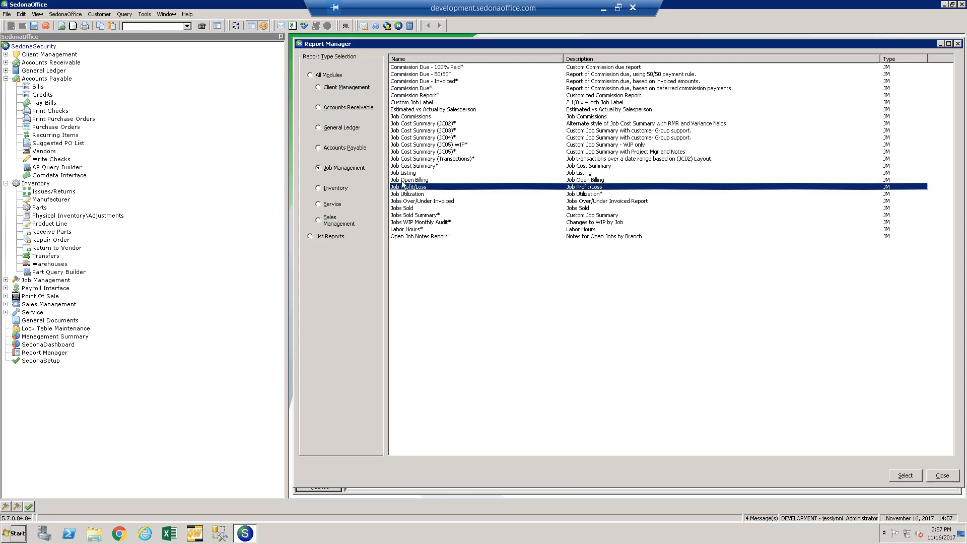
pyautogui.click(420, 165)
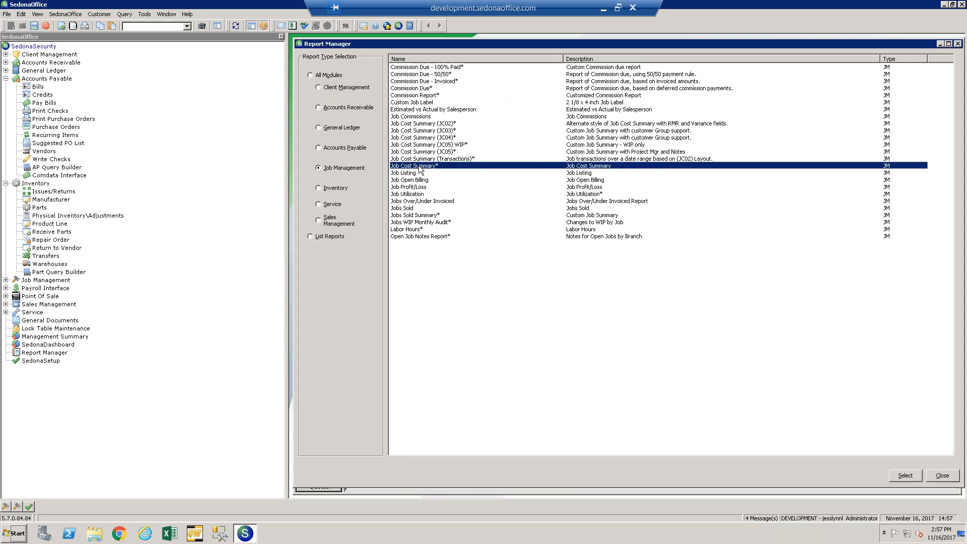
pyautogui.doubleClick(419, 167)
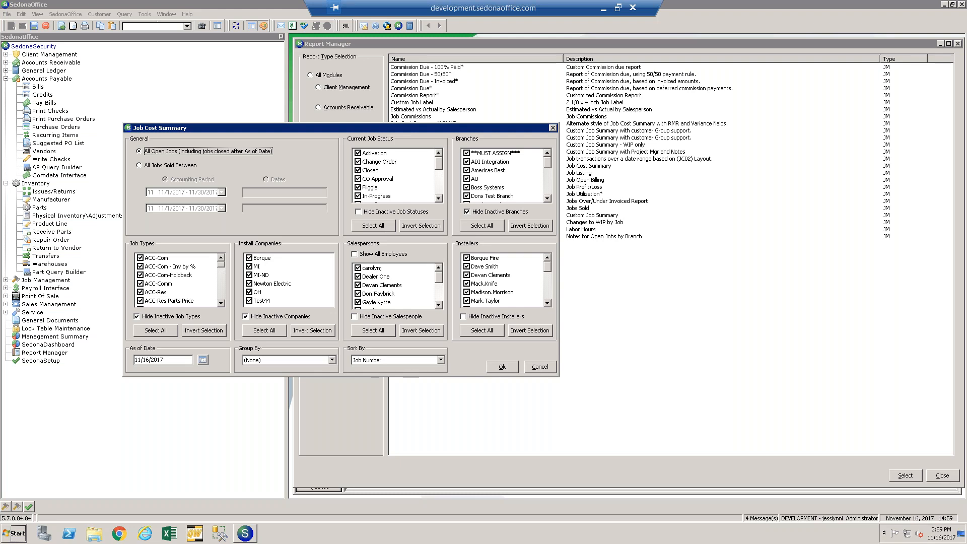
pyautogui.click(553, 128)
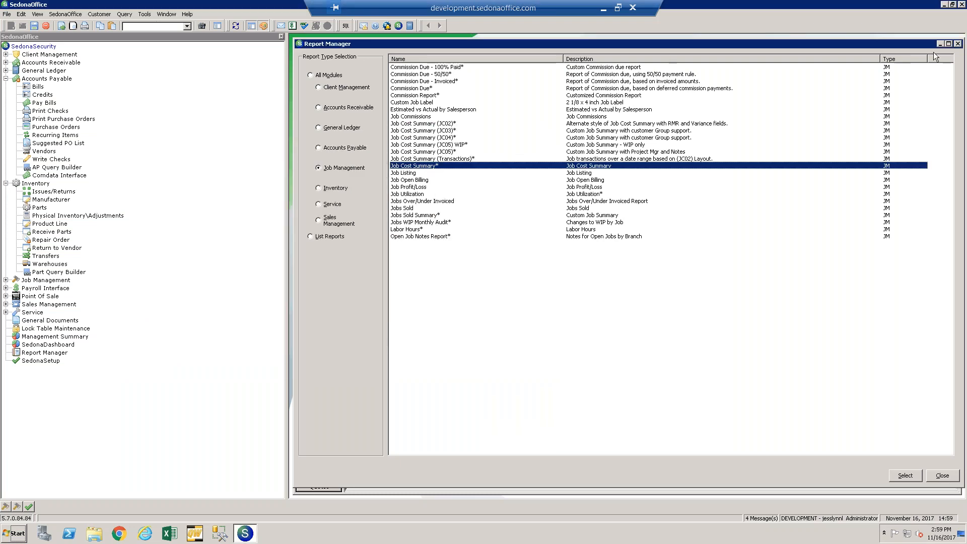
# Put Report Manager away and return to the open job's Job Costing page
pyautogui.click(940, 45)
pyautogui.click(311, 66)
pyautogui.click(322, 373)
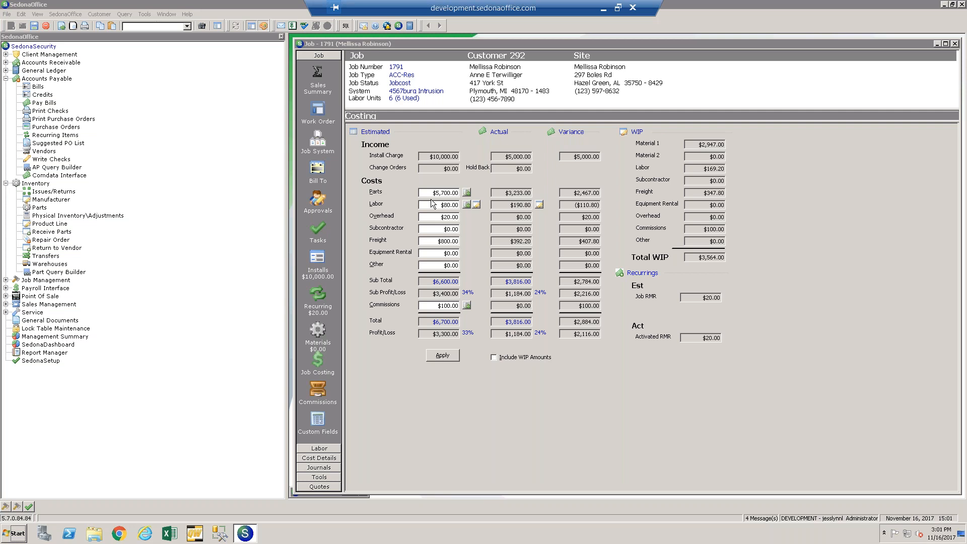
# Open the job's 11/14/2017 part issue from warehouse Main-MI and mark it as Return to Stock without applying the return
pyautogui.click(319, 477)
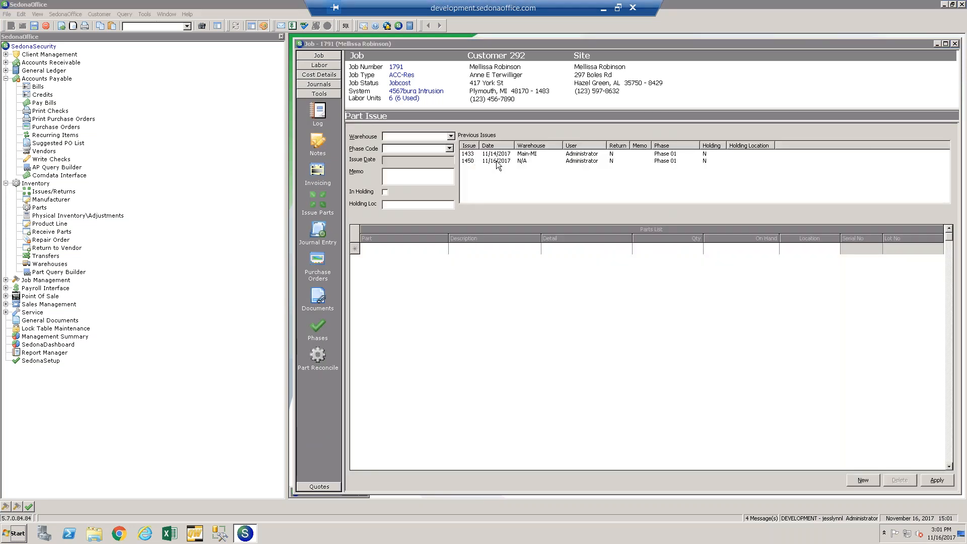
pyautogui.click(529, 155)
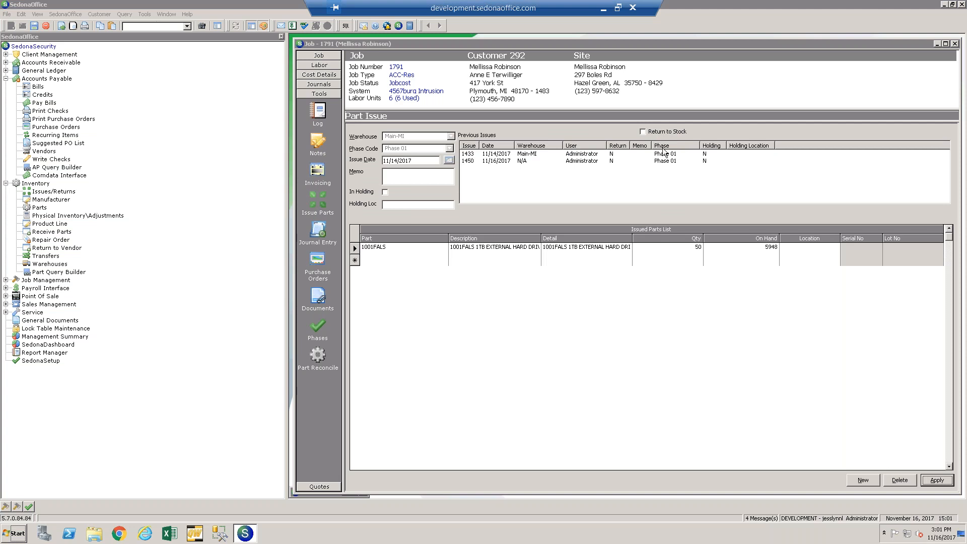
pyautogui.click(664, 132)
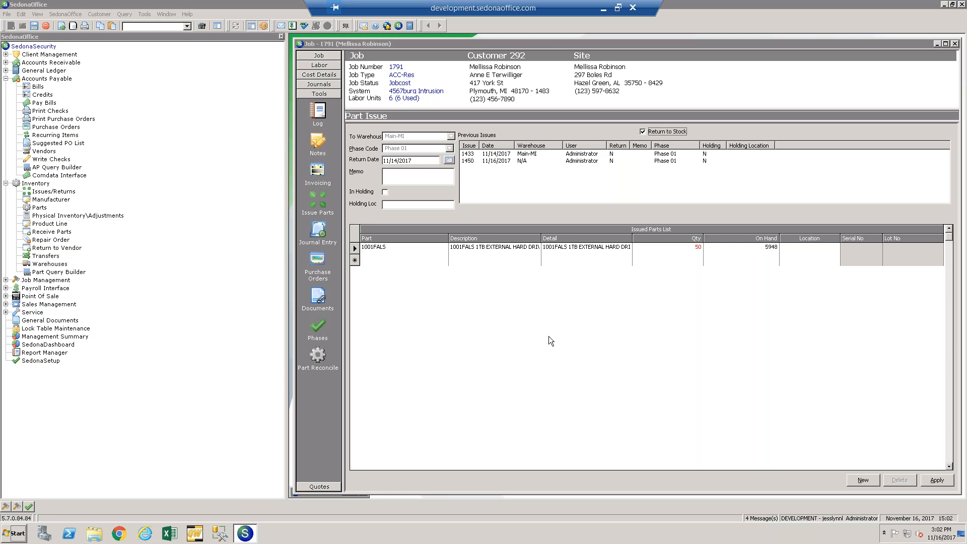
# Go back to the job's Job Costing page and include the WIP amounts in the costing figures
pyautogui.click(309, 54)
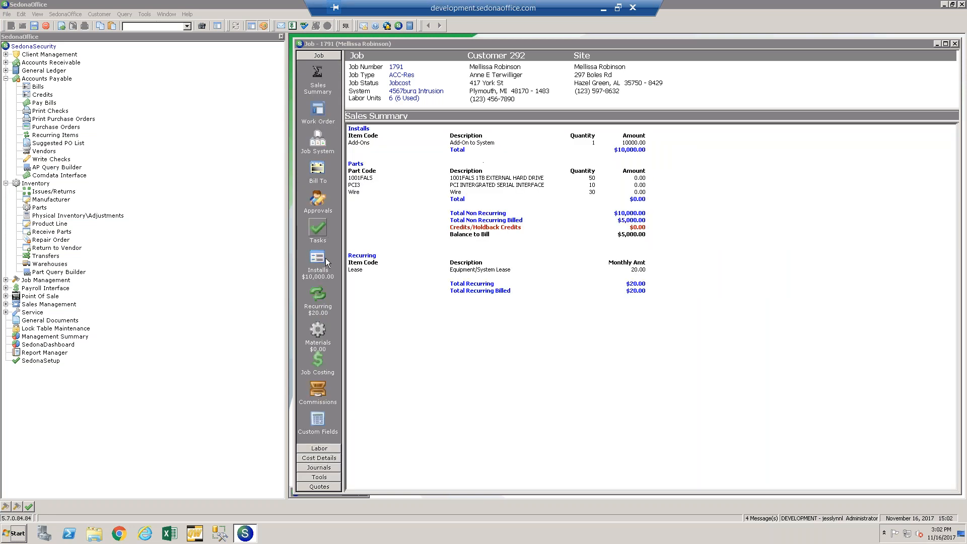
pyautogui.click(310, 366)
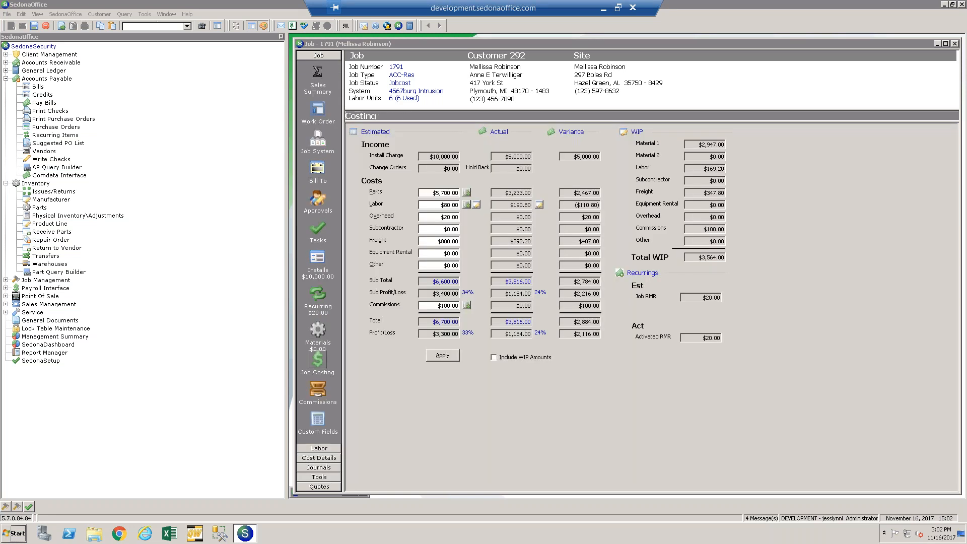
pyautogui.click(507, 358)
pyautogui.click(524, 358)
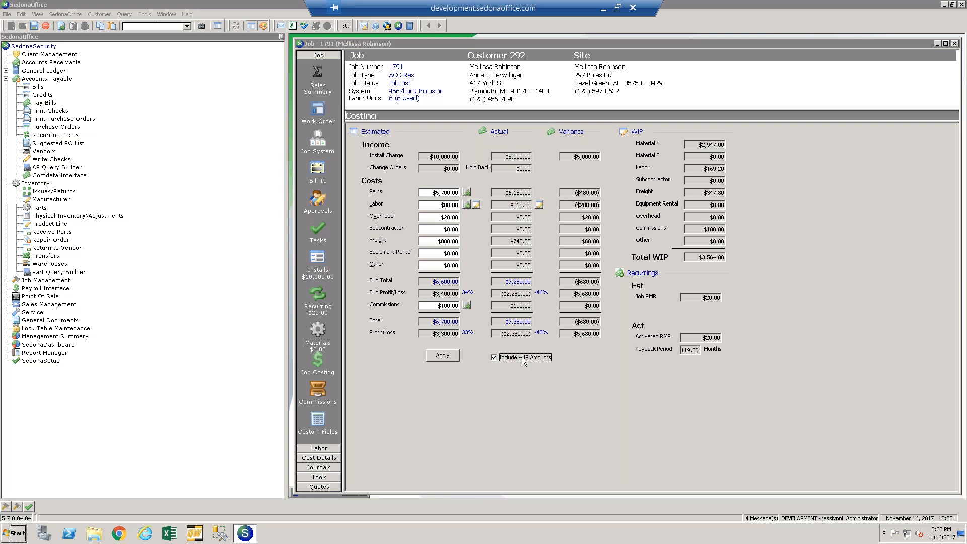